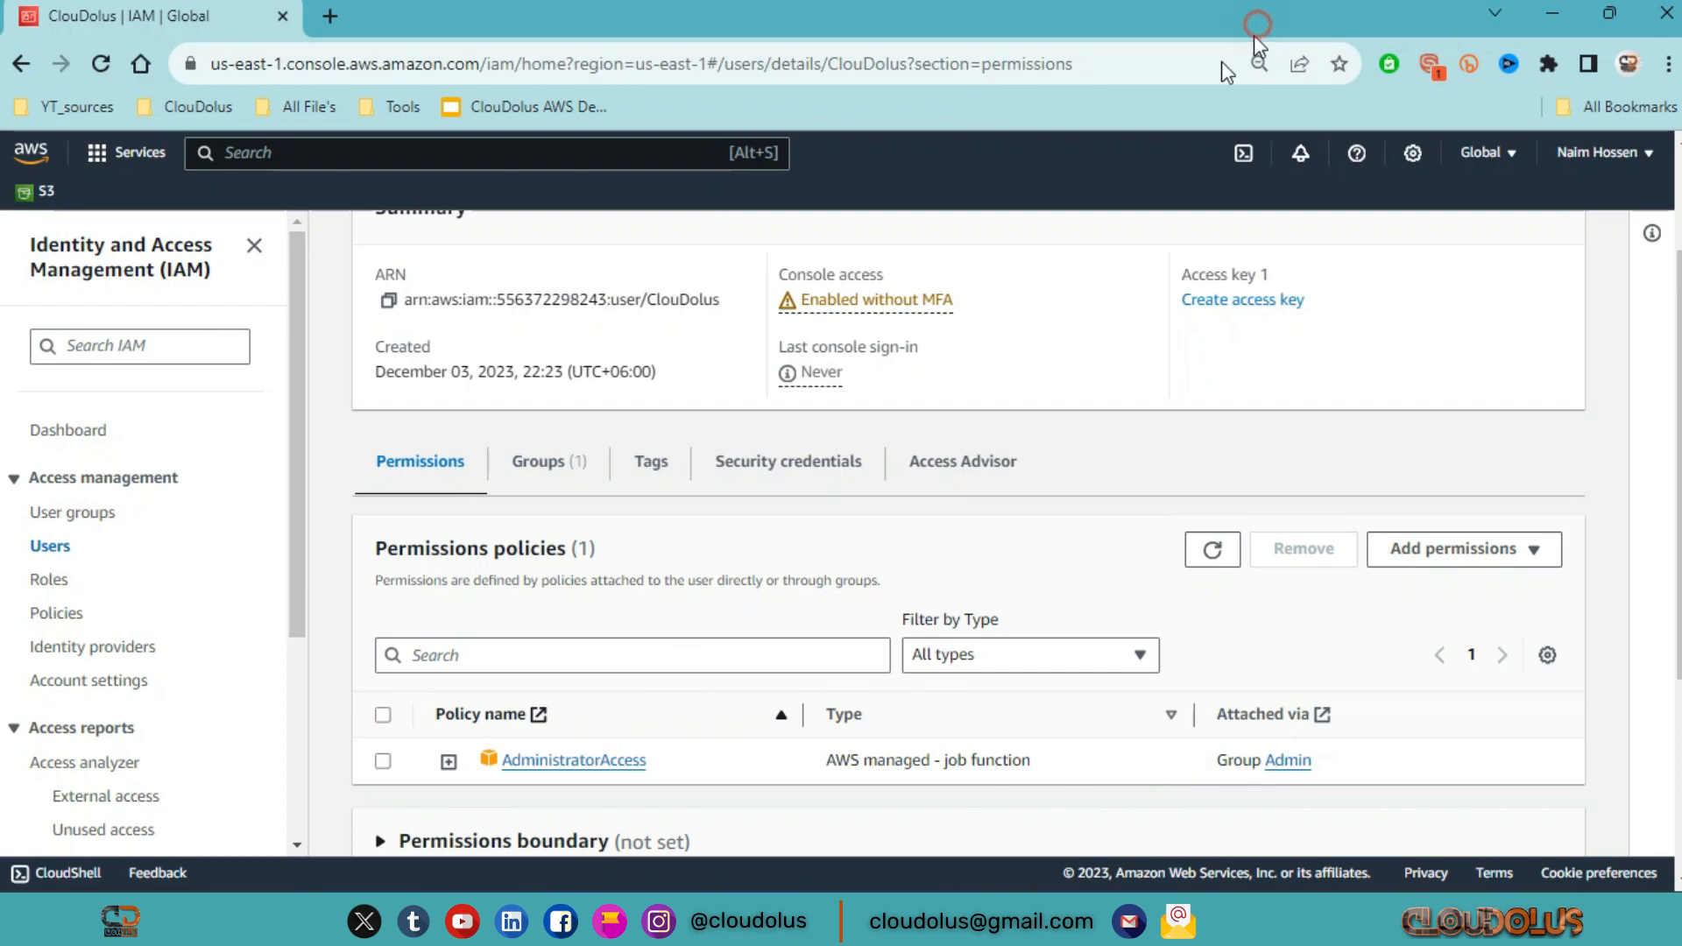
Step: Arrange the two browser windows side by side, open the ClouDolus user's permissions and select its AdministratorAccess policy
drag(1256, 24, 643, 147)
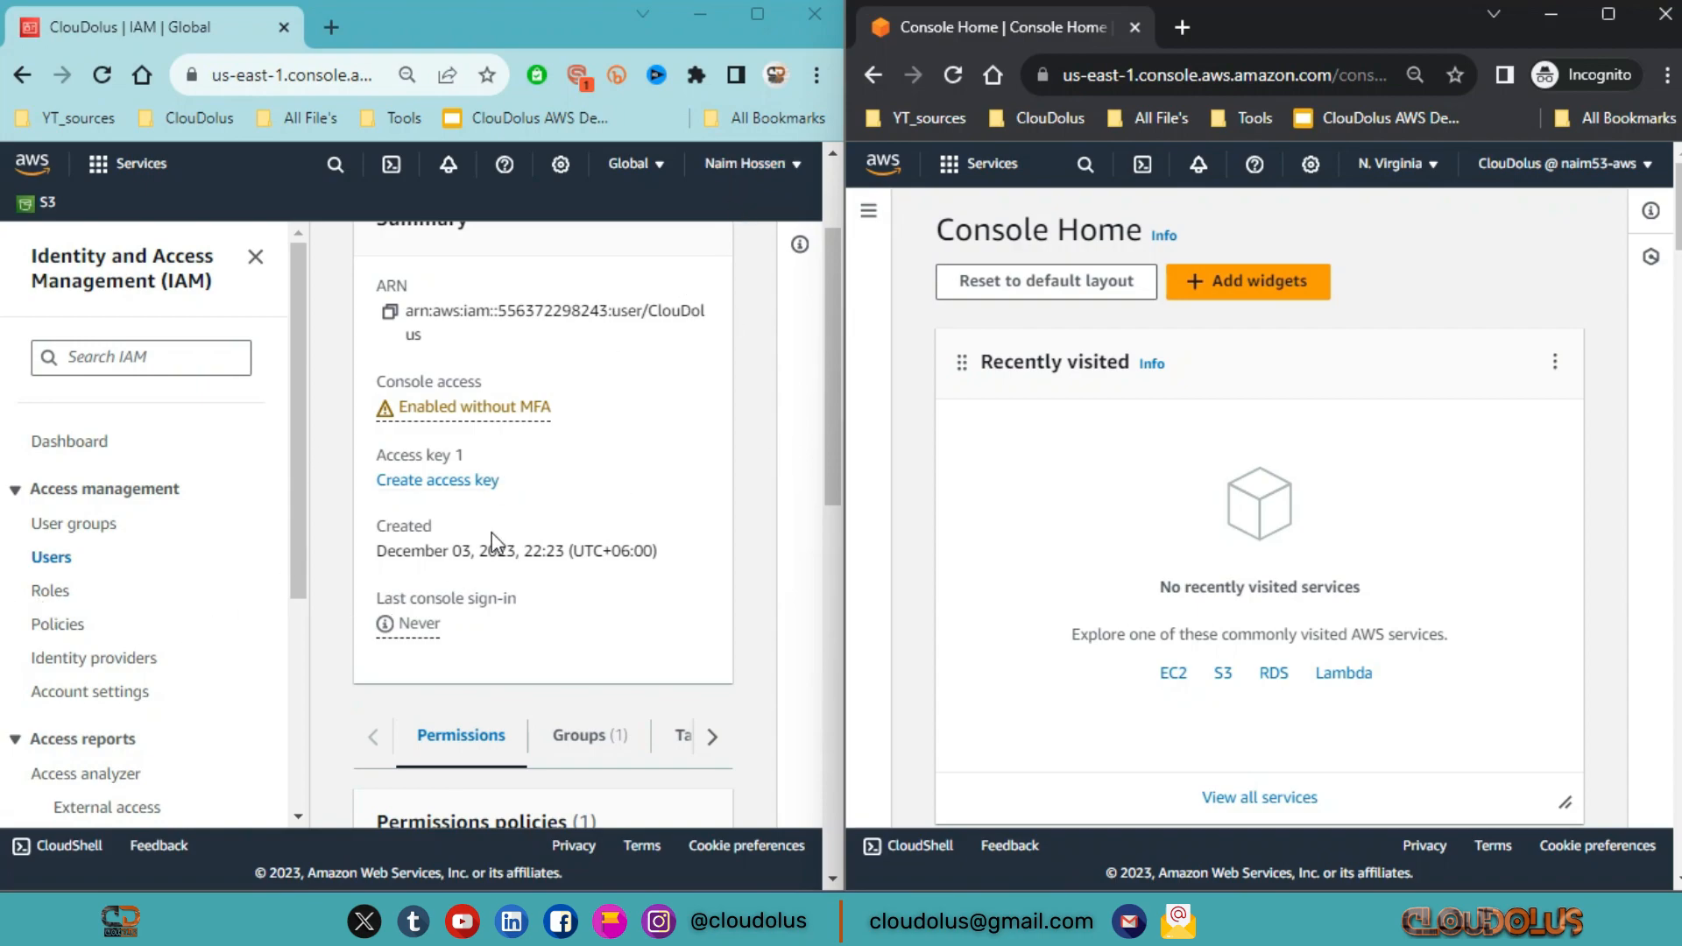
click(48, 559)
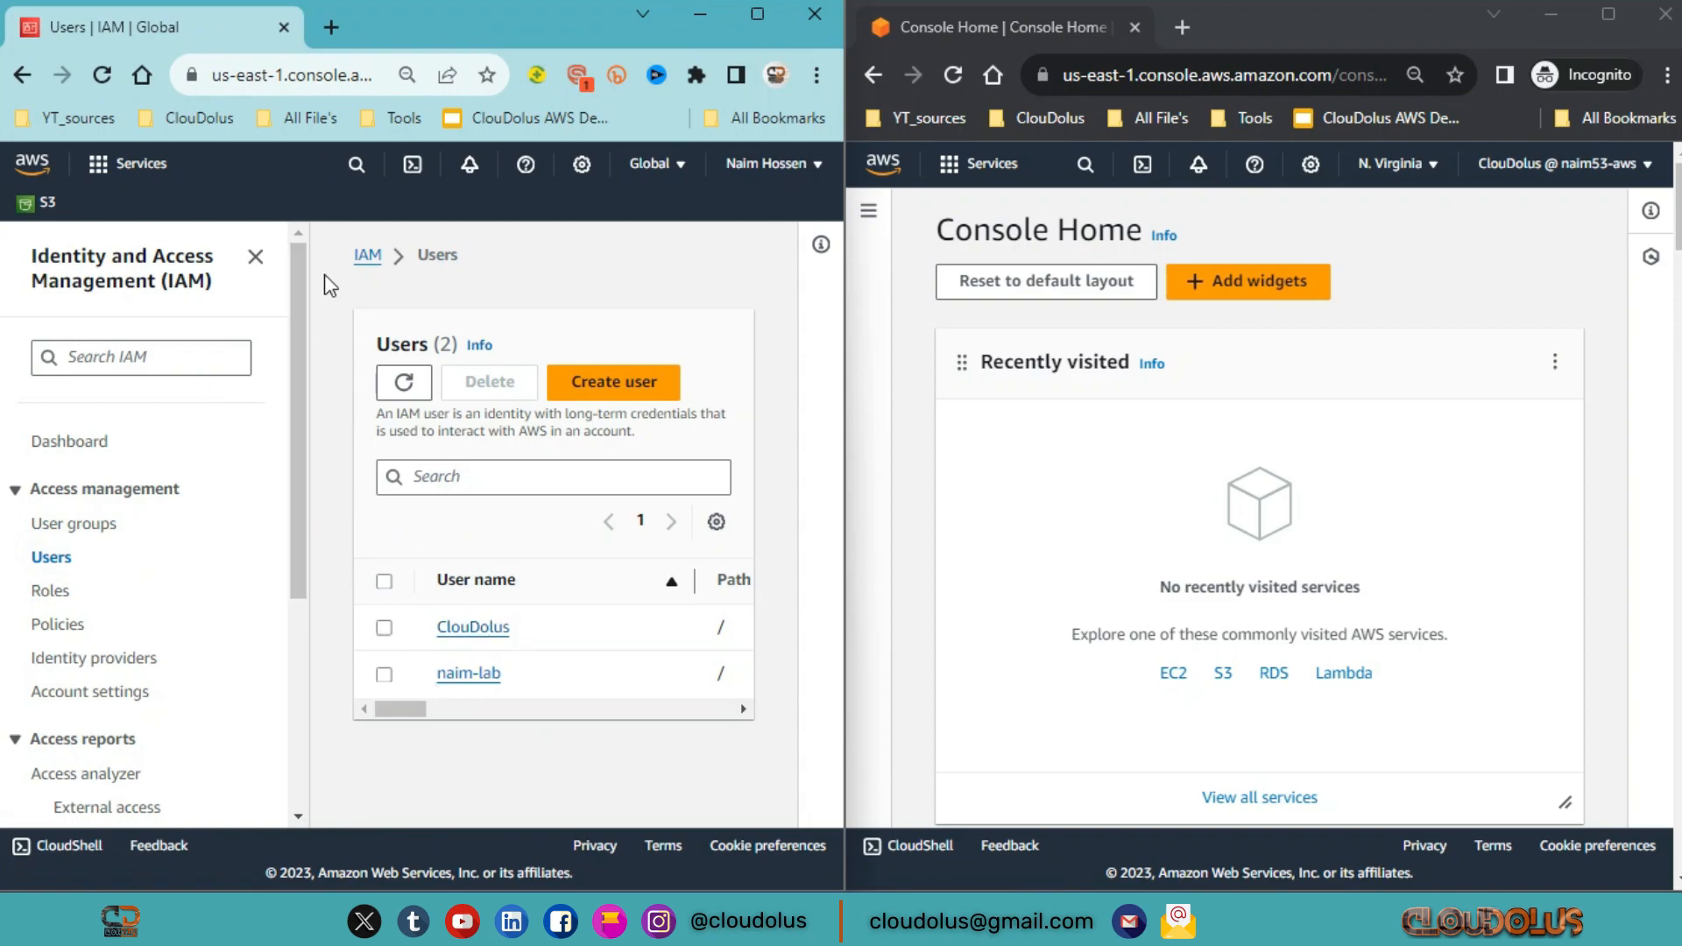
click(253, 250)
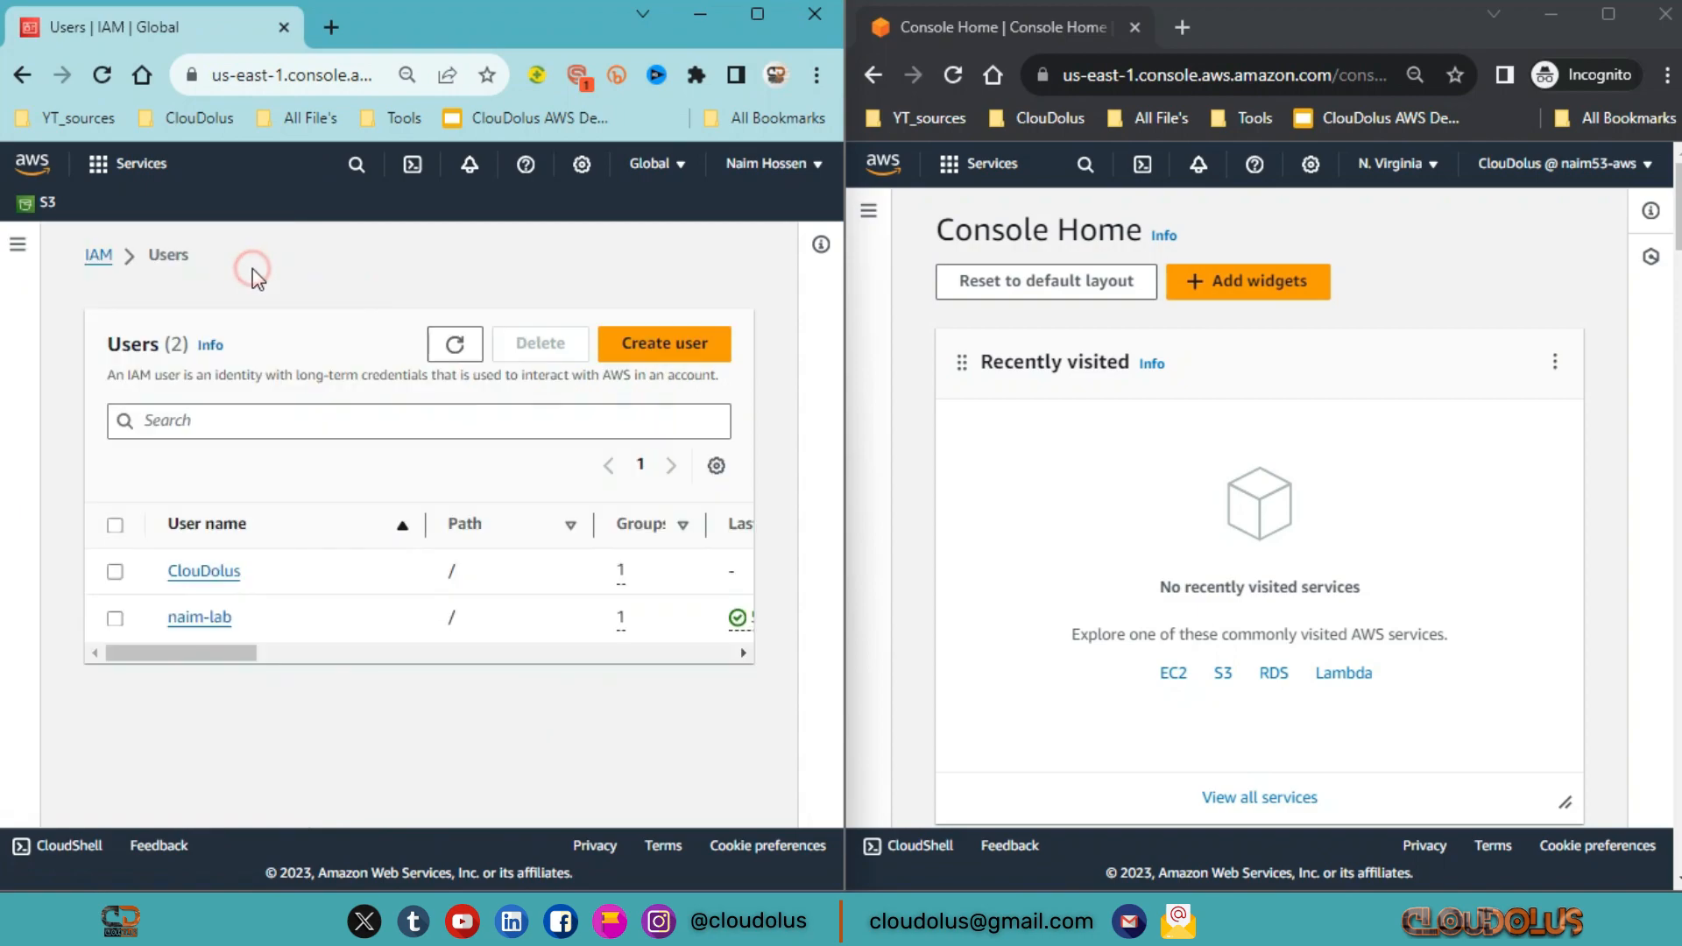
click(208, 571)
scroll(394, 605, down, 5)
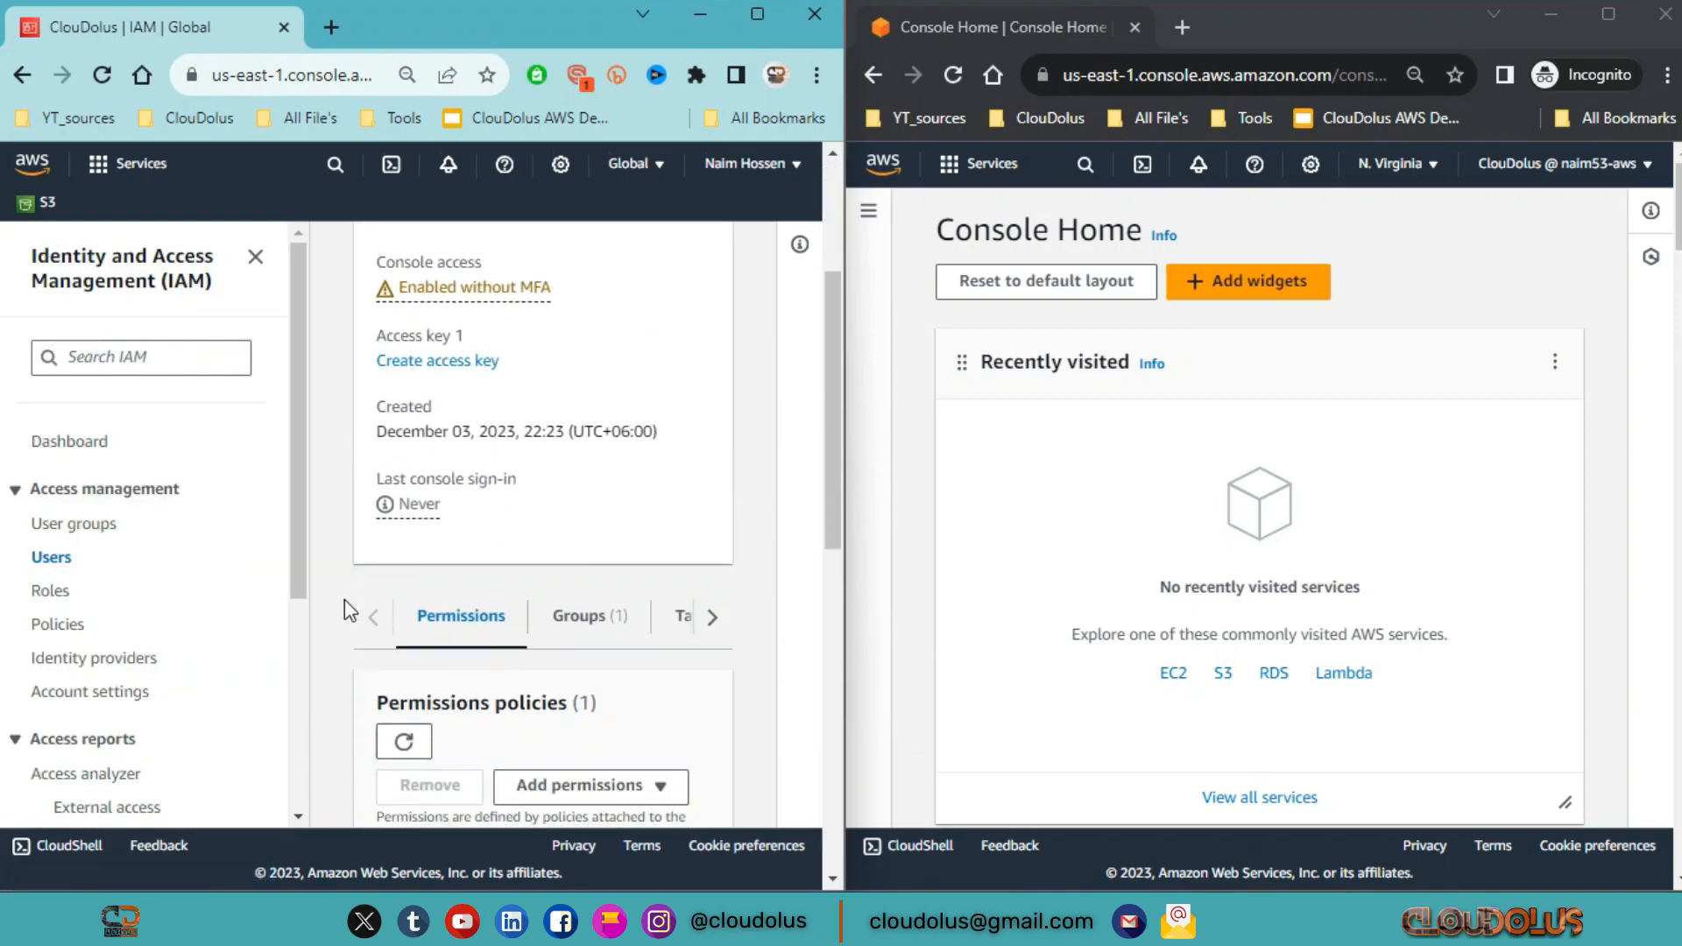
scroll(502, 560, down, 3)
click(384, 757)
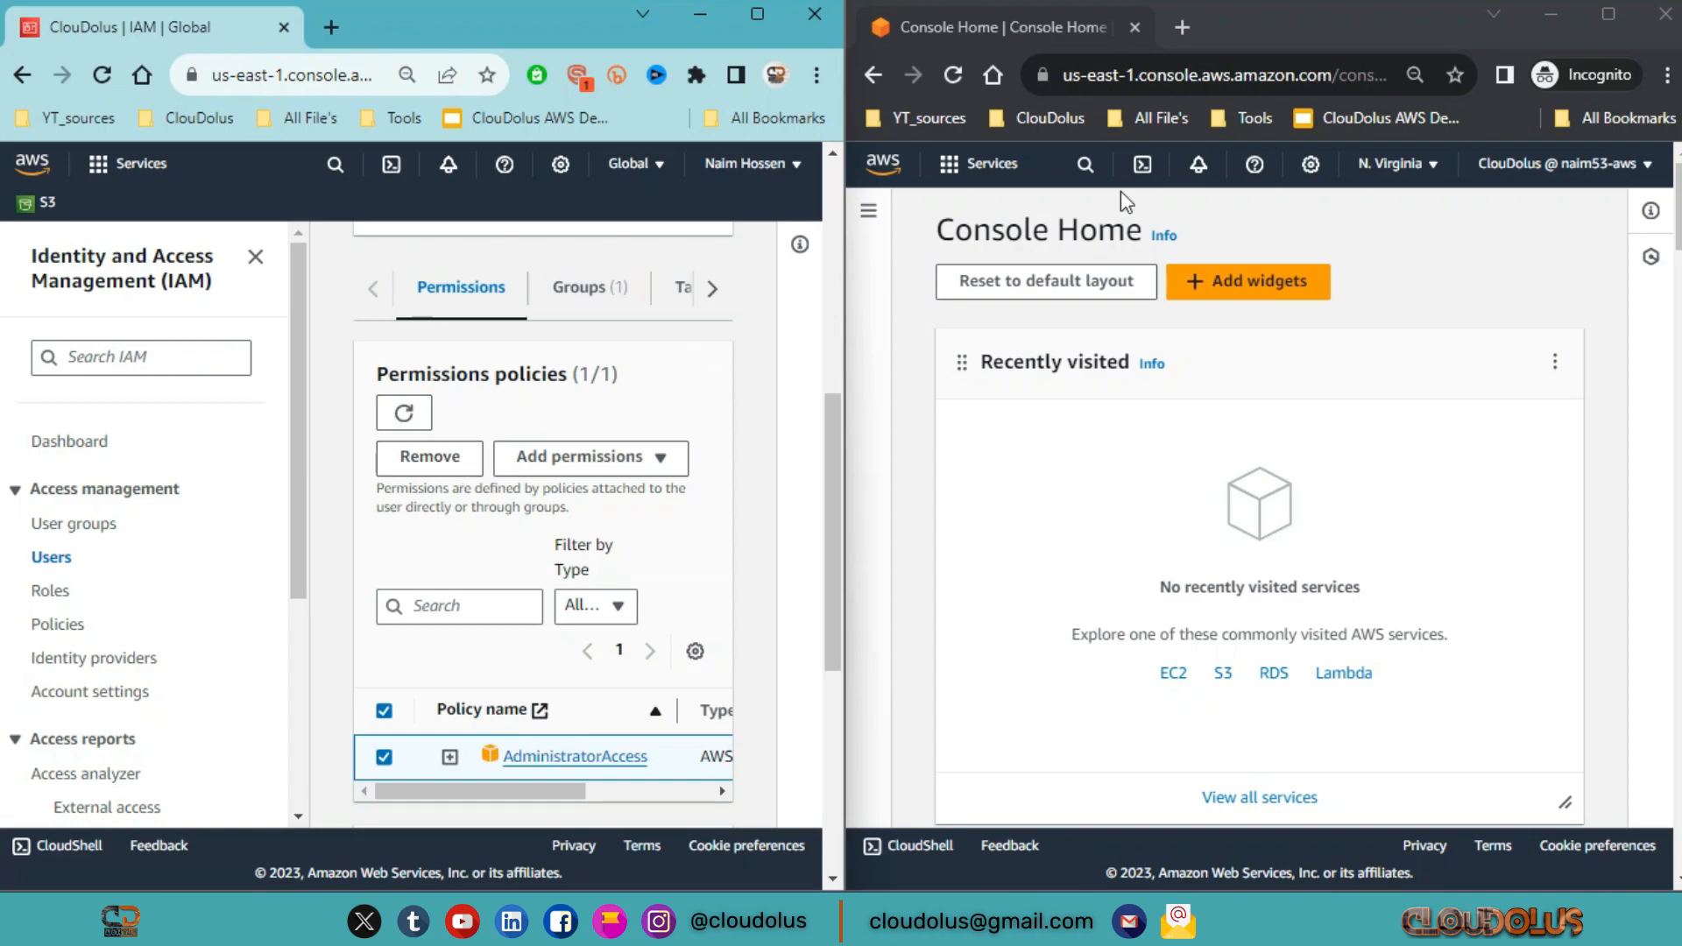
Step: In the incognito window signed in as ClouDolus, search for the iam service and open the IAM Dashboard
click(1087, 166)
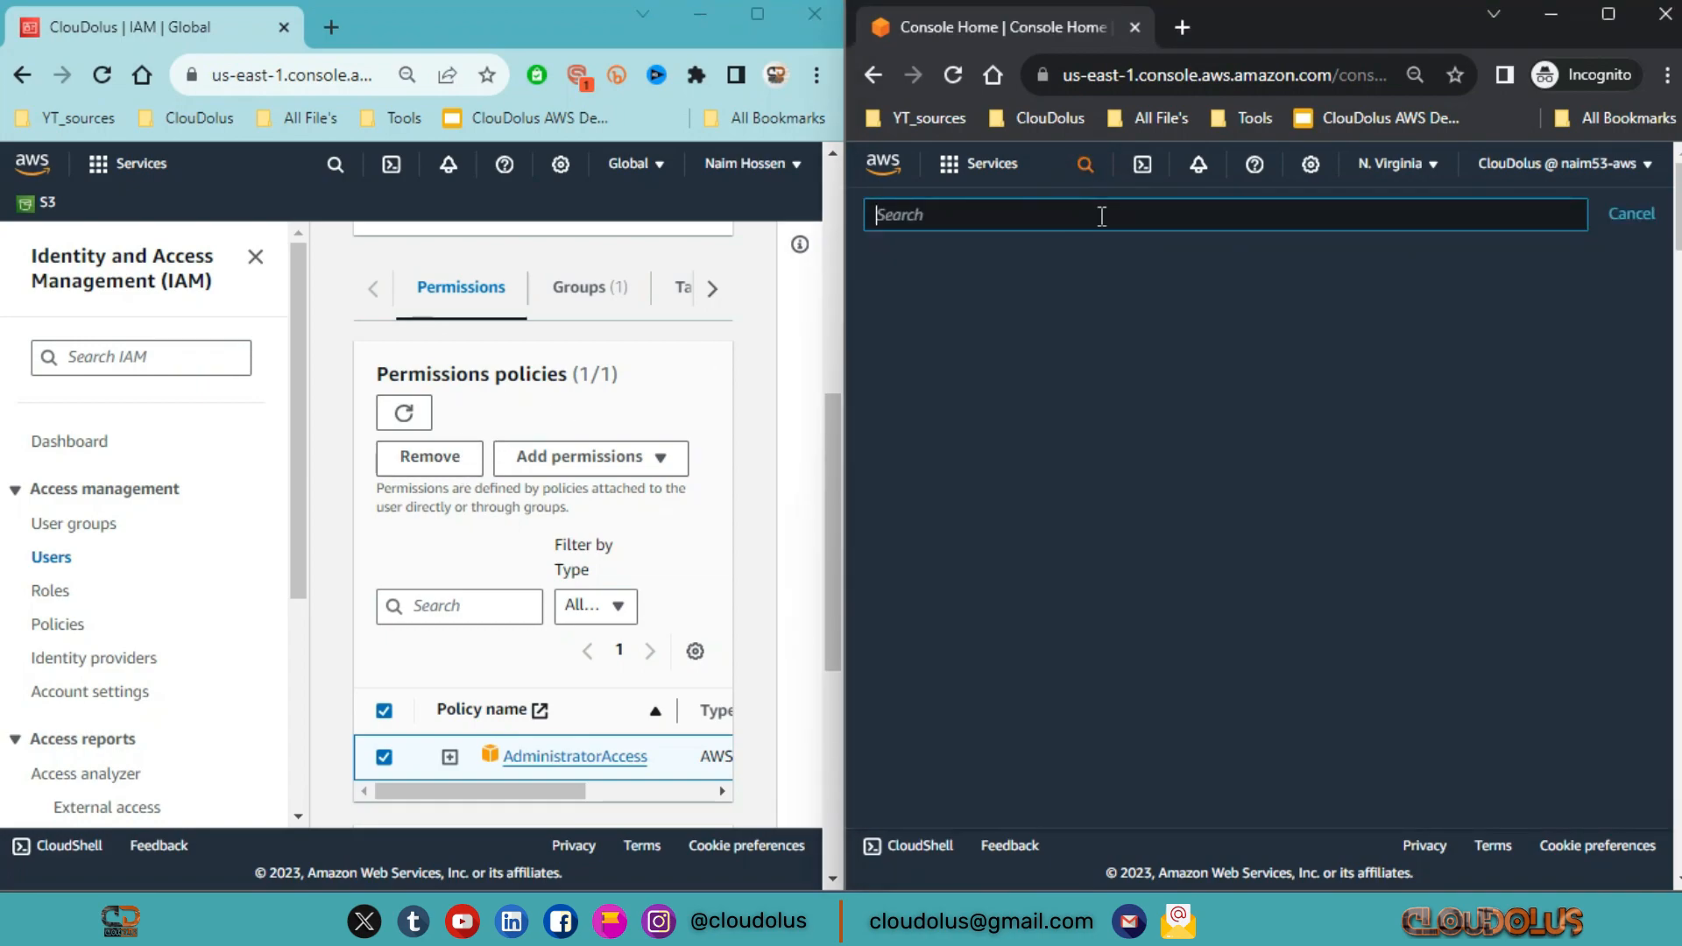
text(iam)
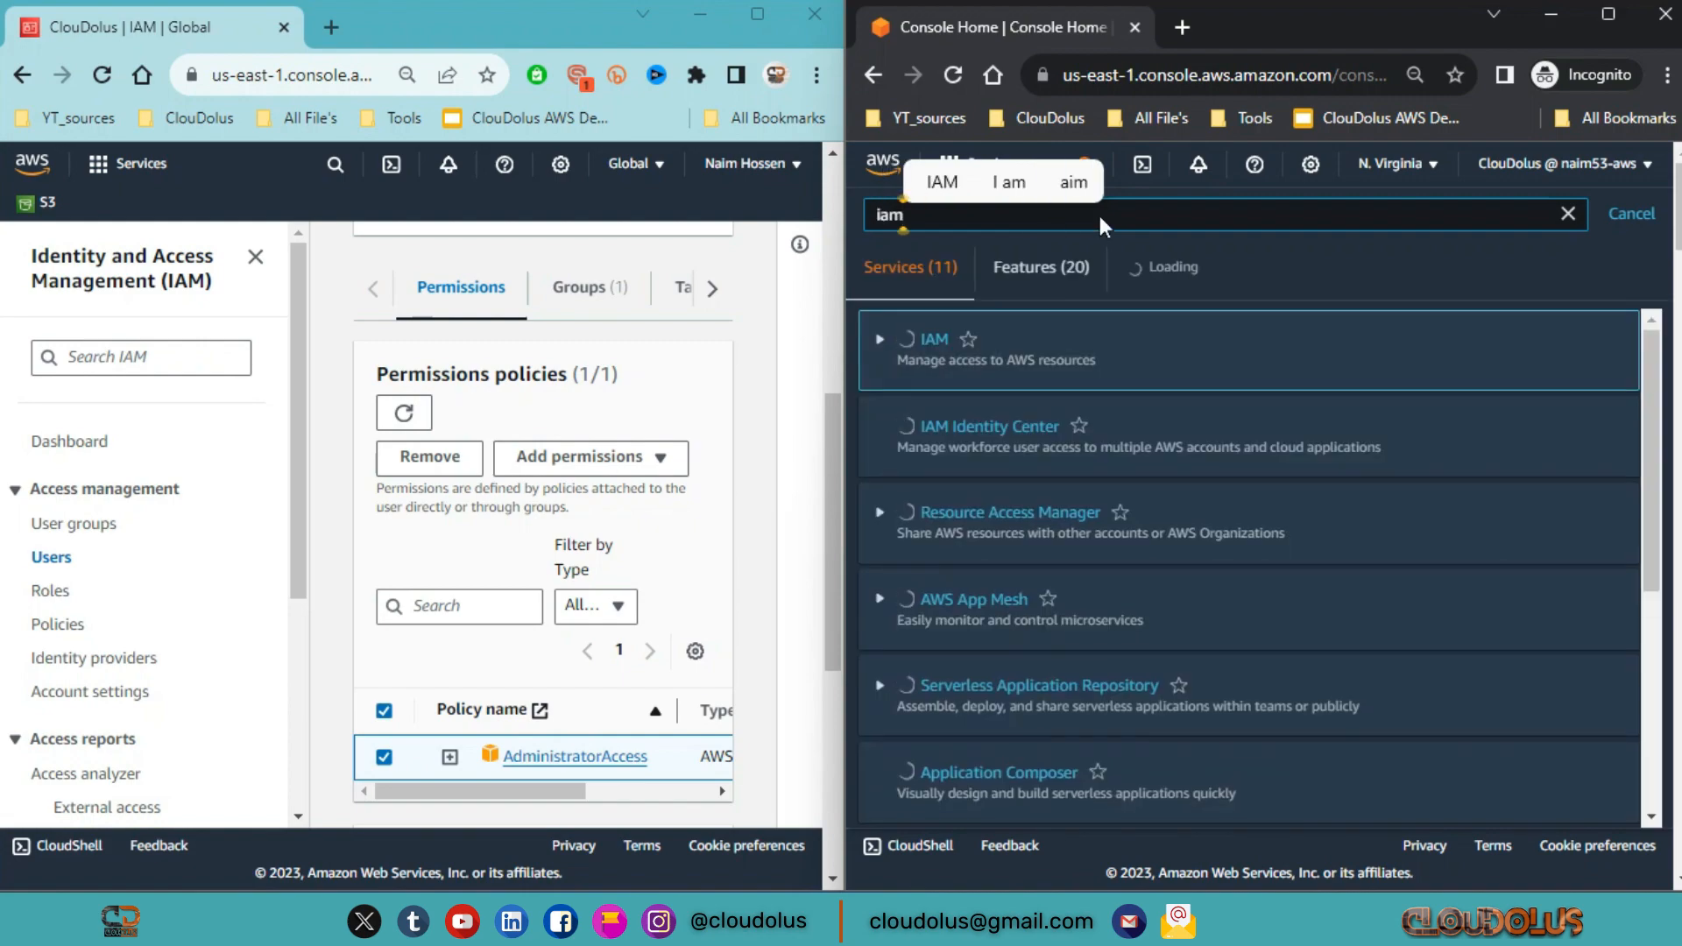
click(934, 359)
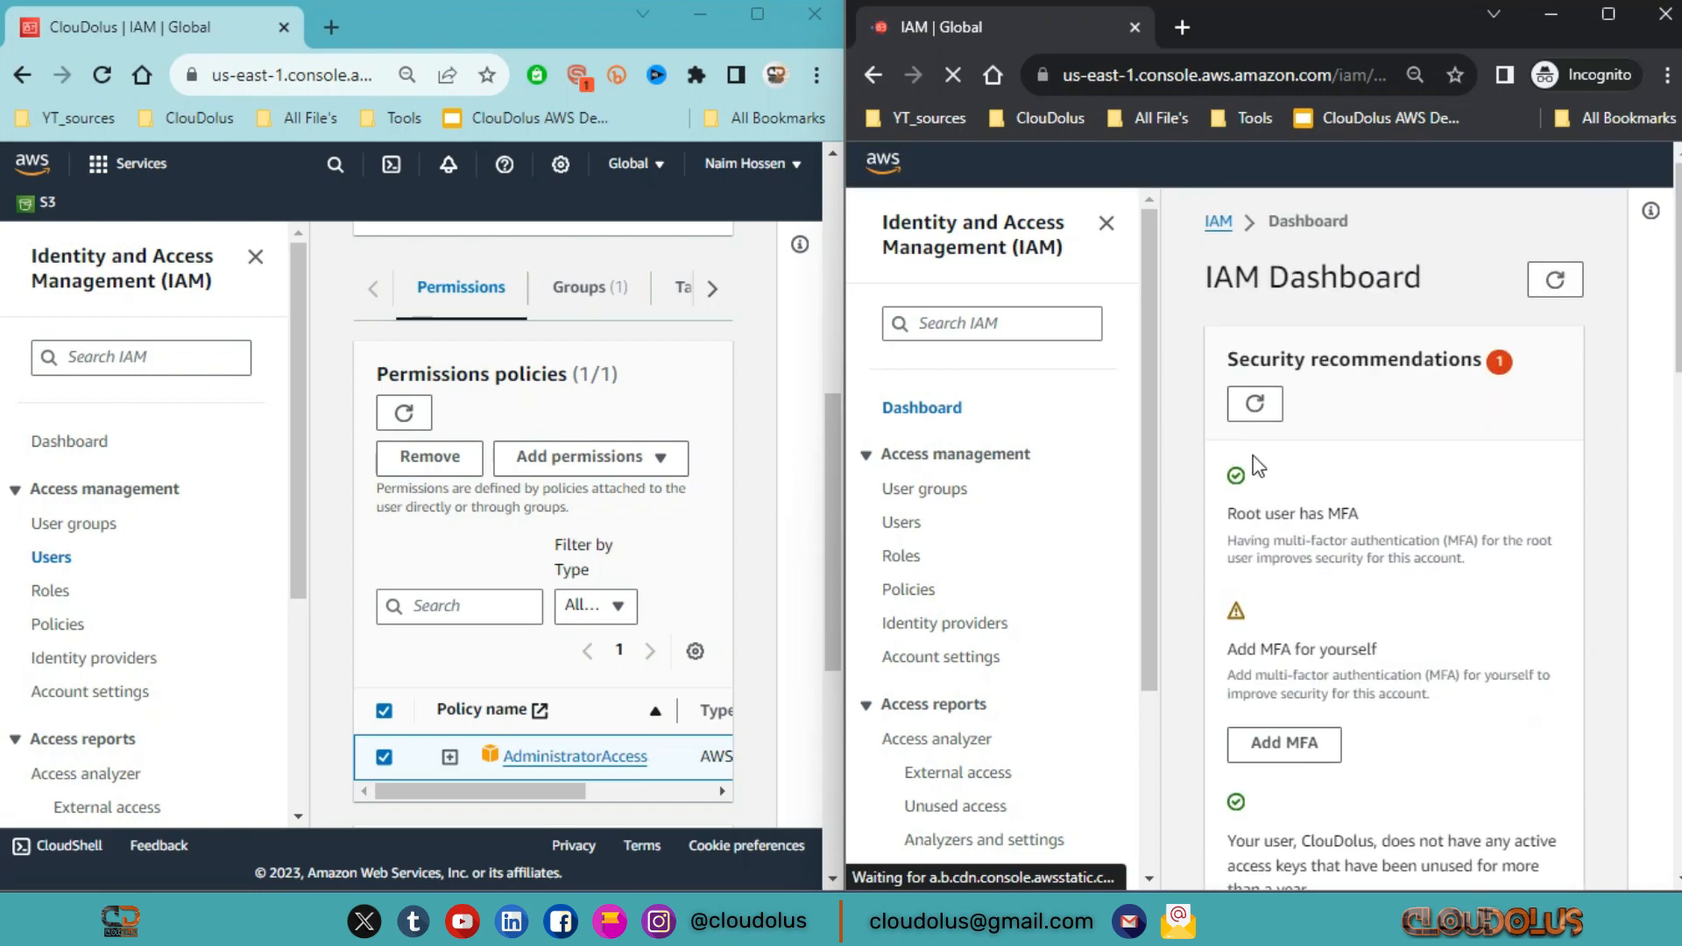
click(1107, 222)
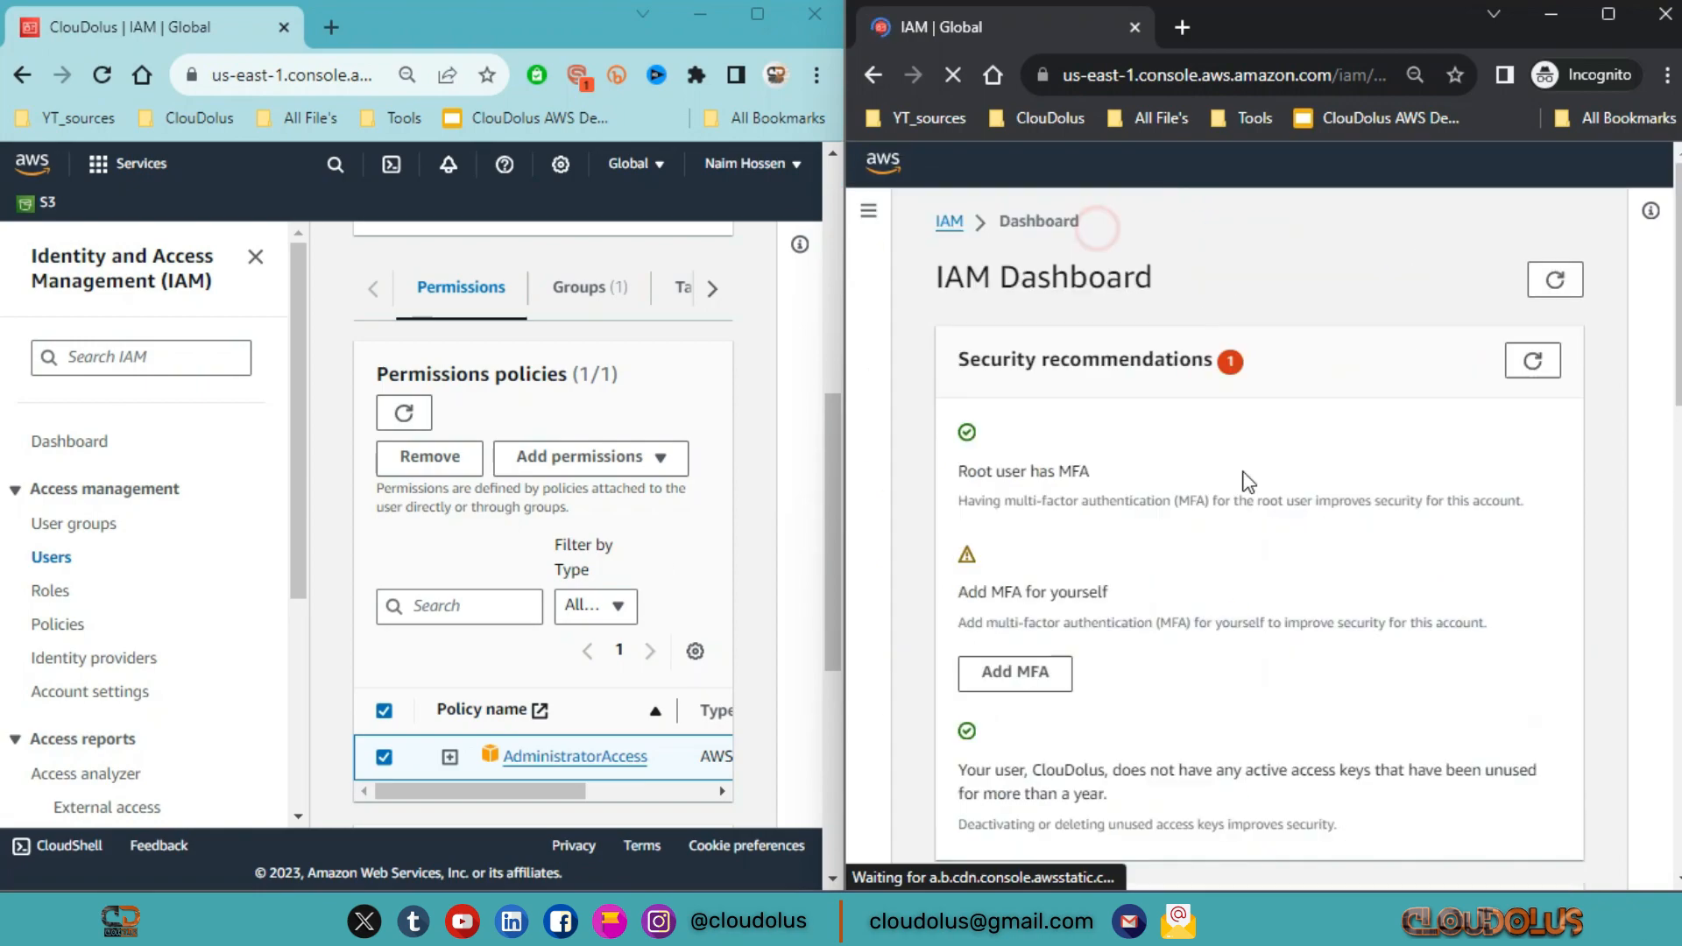
scroll(1327, 570, down, 10)
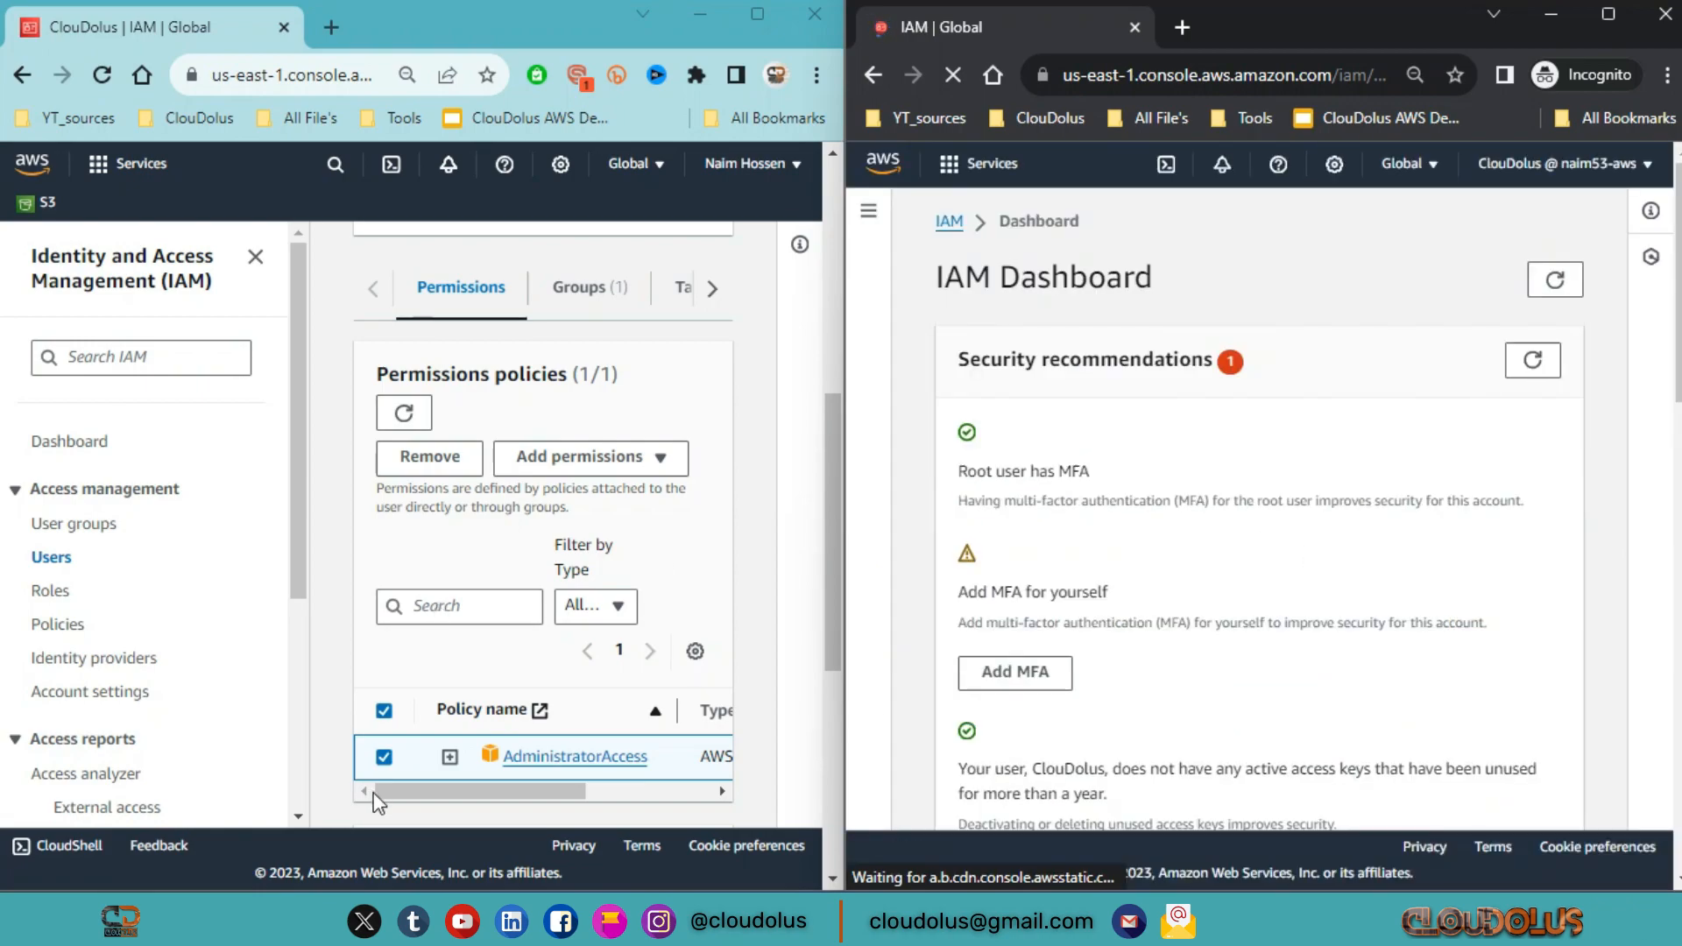
Step: In the administrator's window, remove the ClouDolus user from the Admin group and collapse the IAM navigation
click(429, 465)
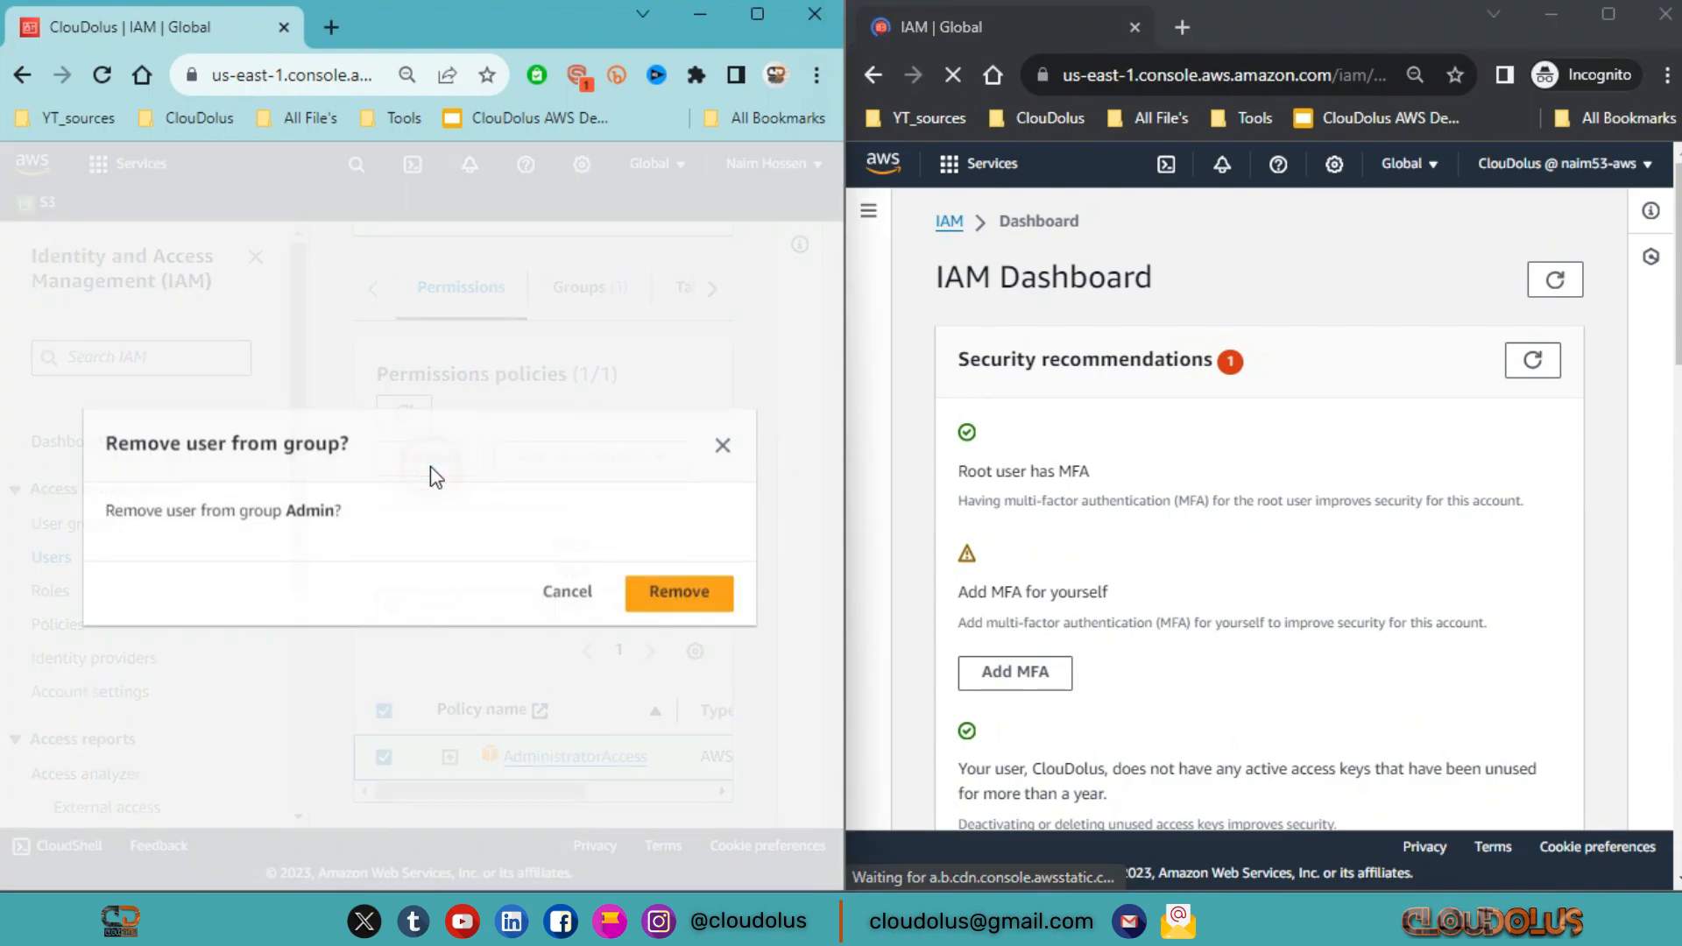
click(710, 613)
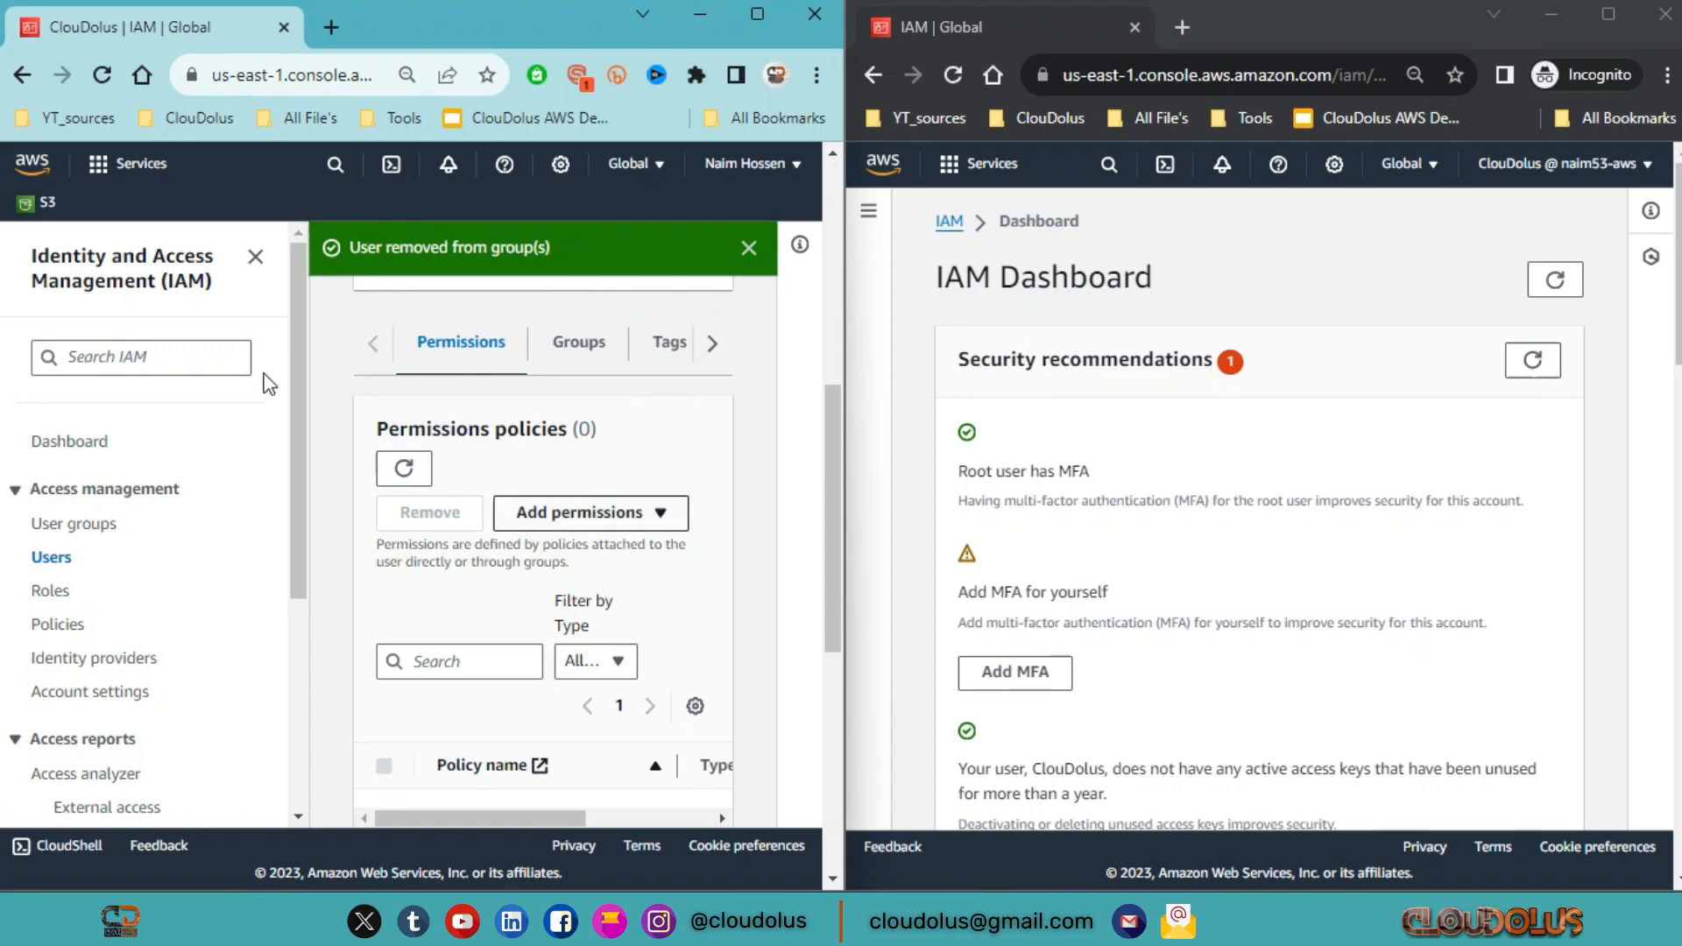
click(255, 257)
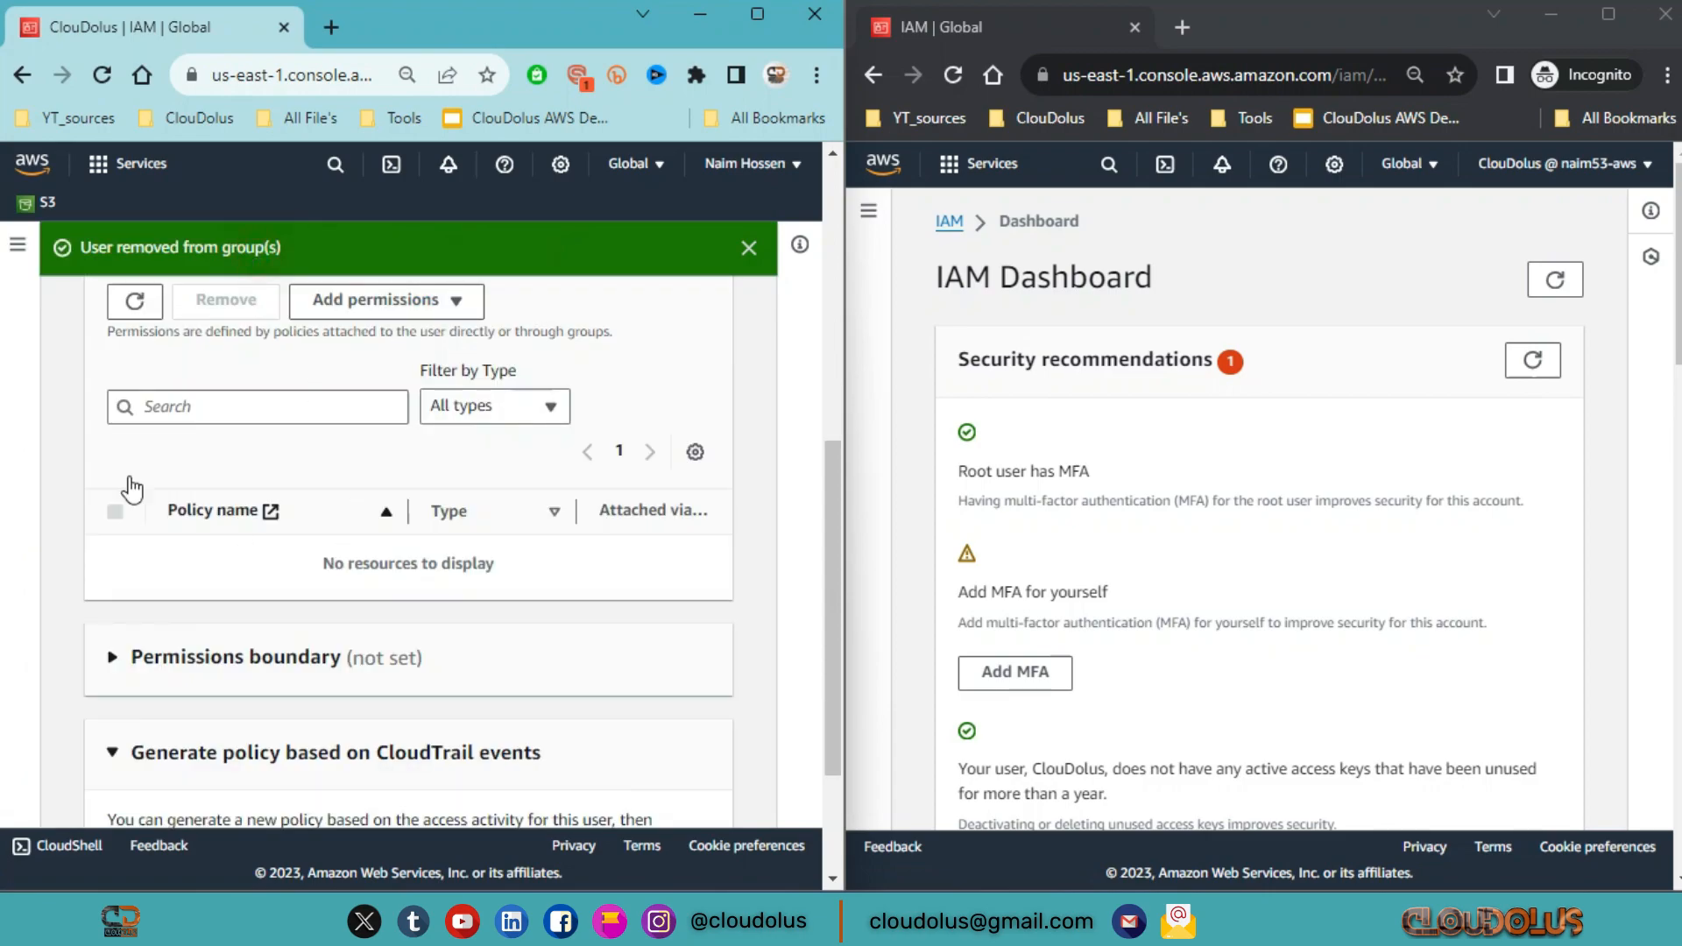
Step: Reload the IAM Dashboard in the incognito window and examine what the ClouDolus user can access
click(1377, 265)
scroll(412, 457, down, 2)
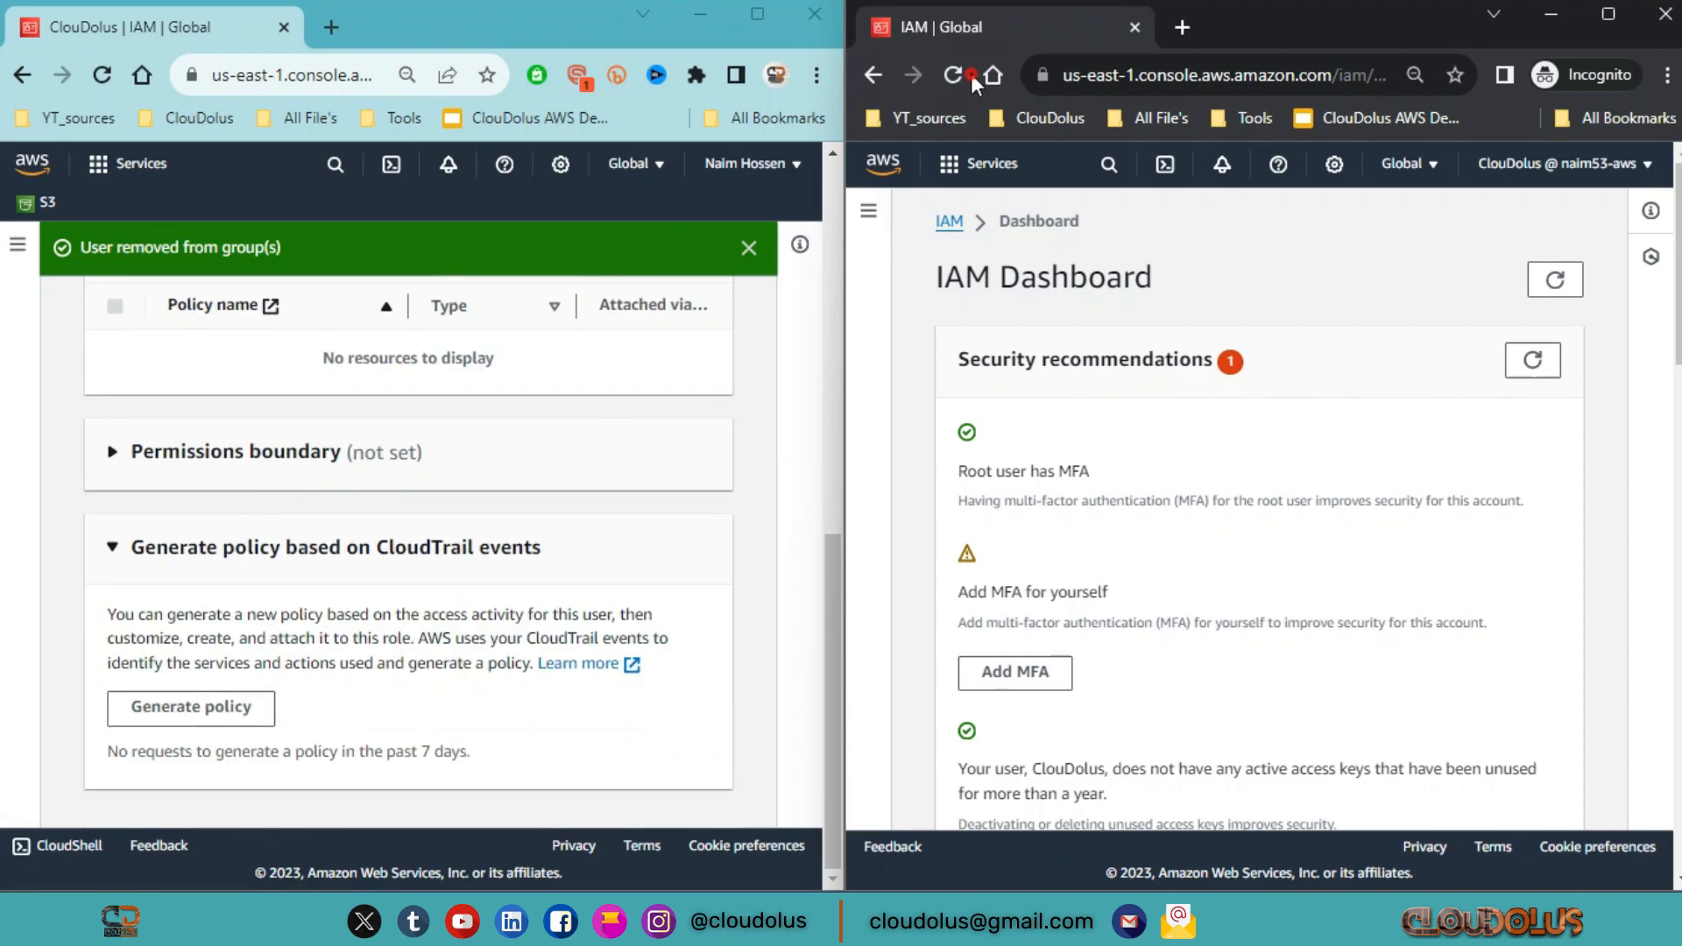
click(964, 77)
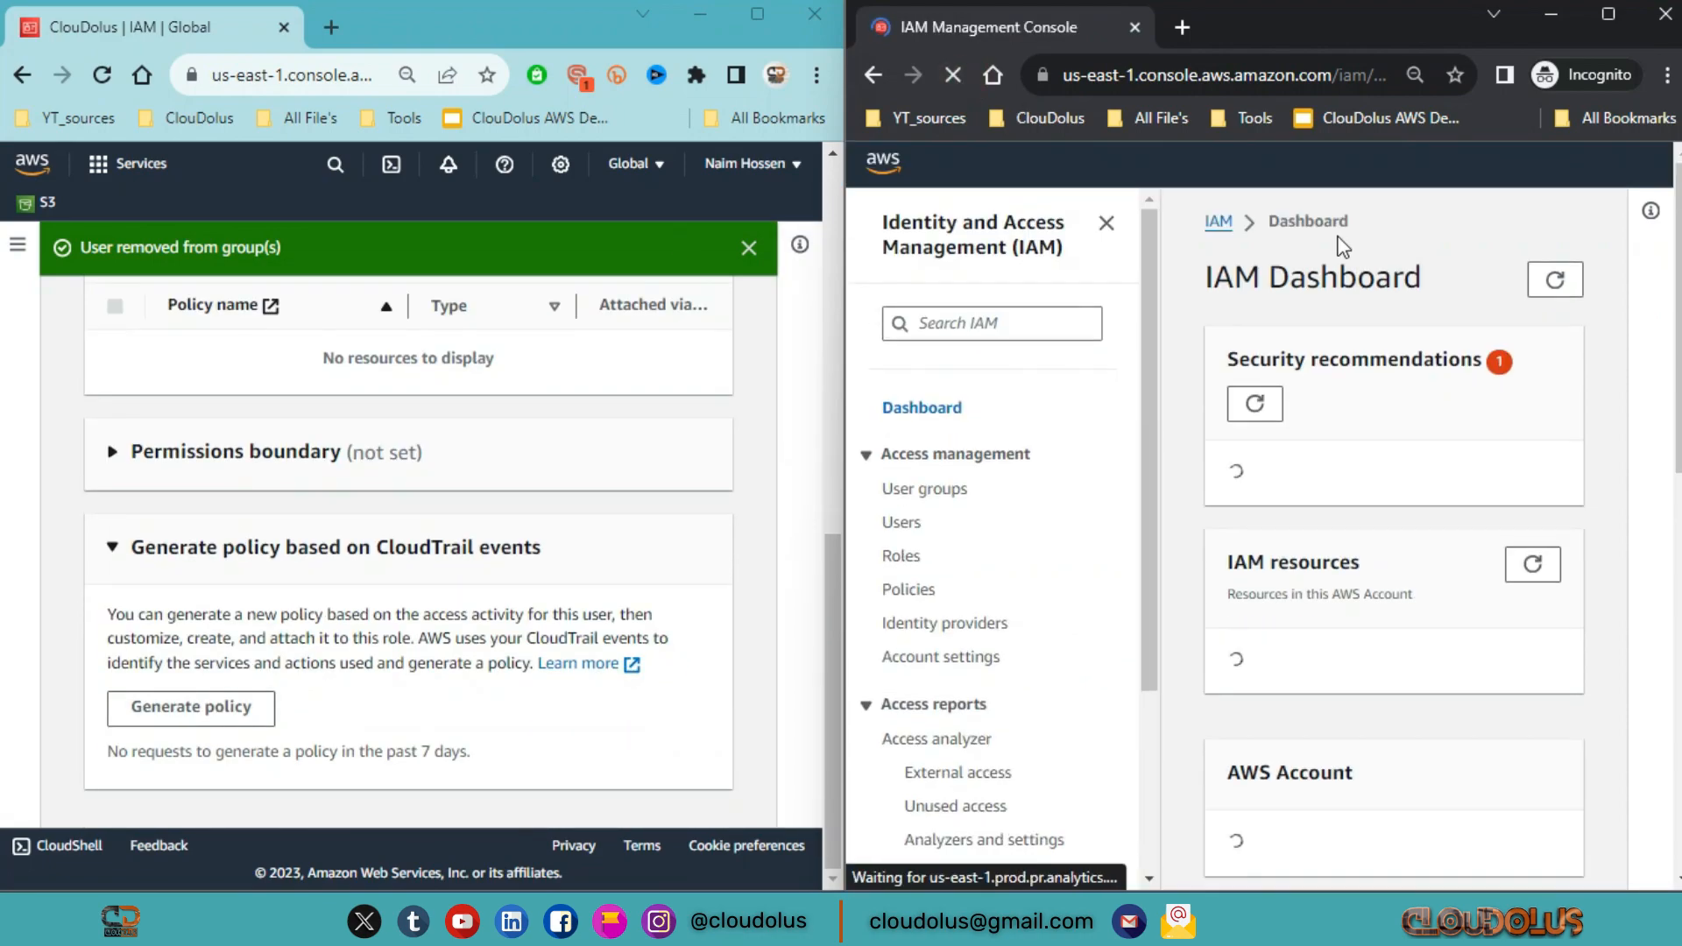
scroll(1374, 401, down, 3)
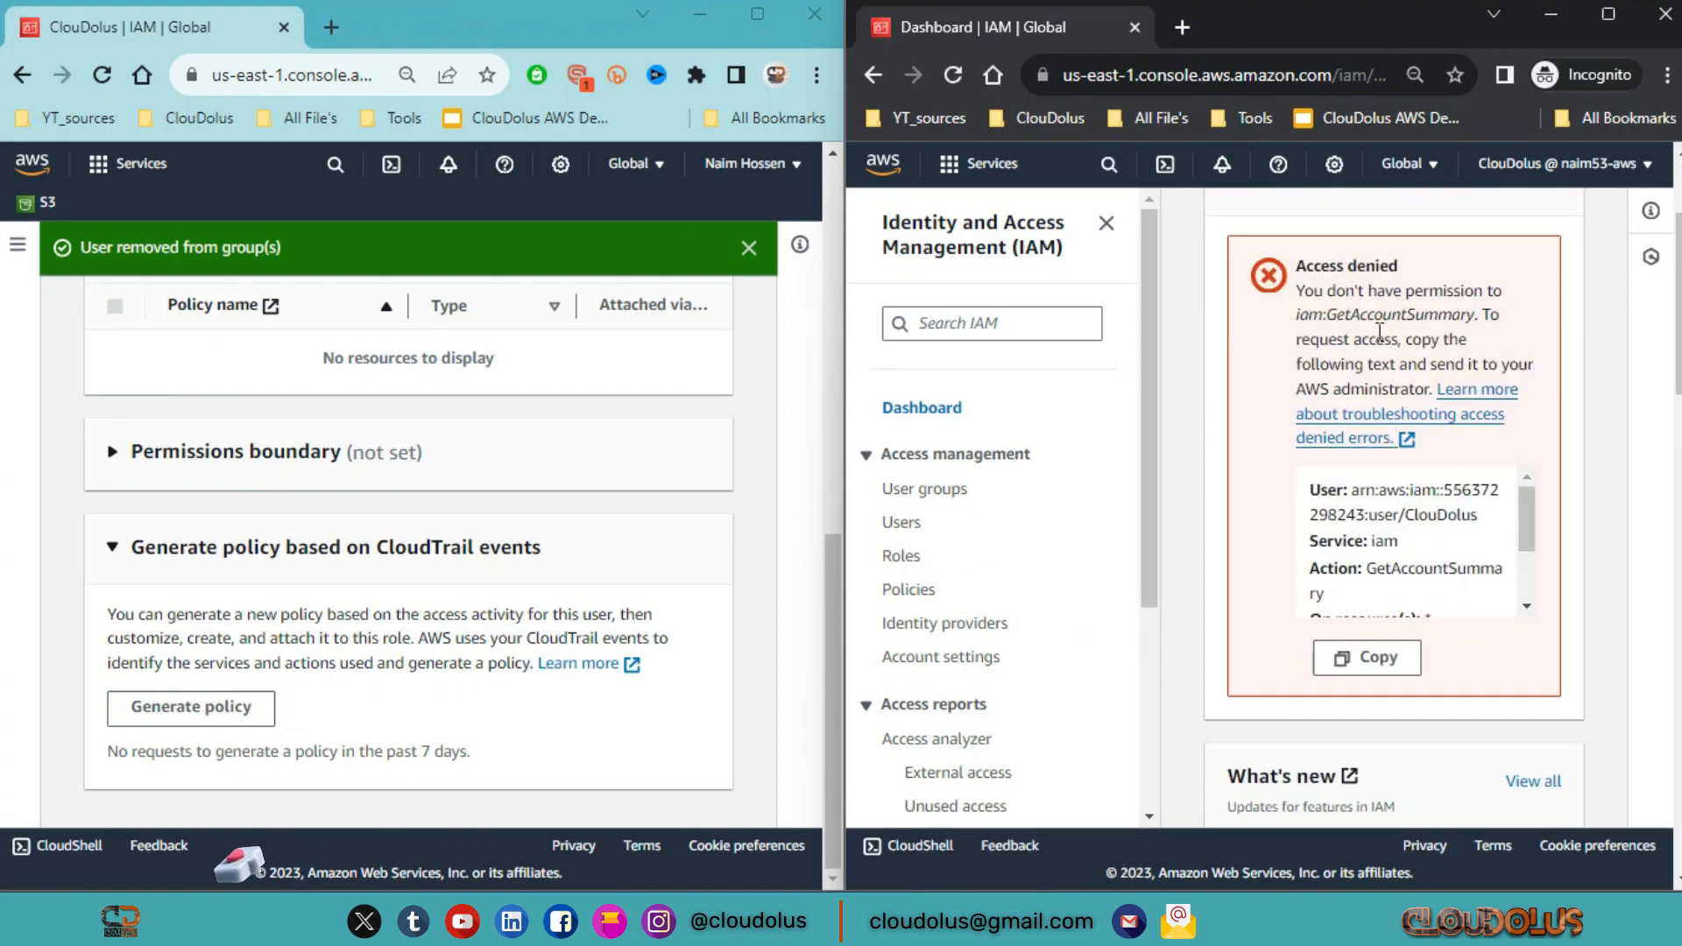
scroll(1457, 421, down, 2)
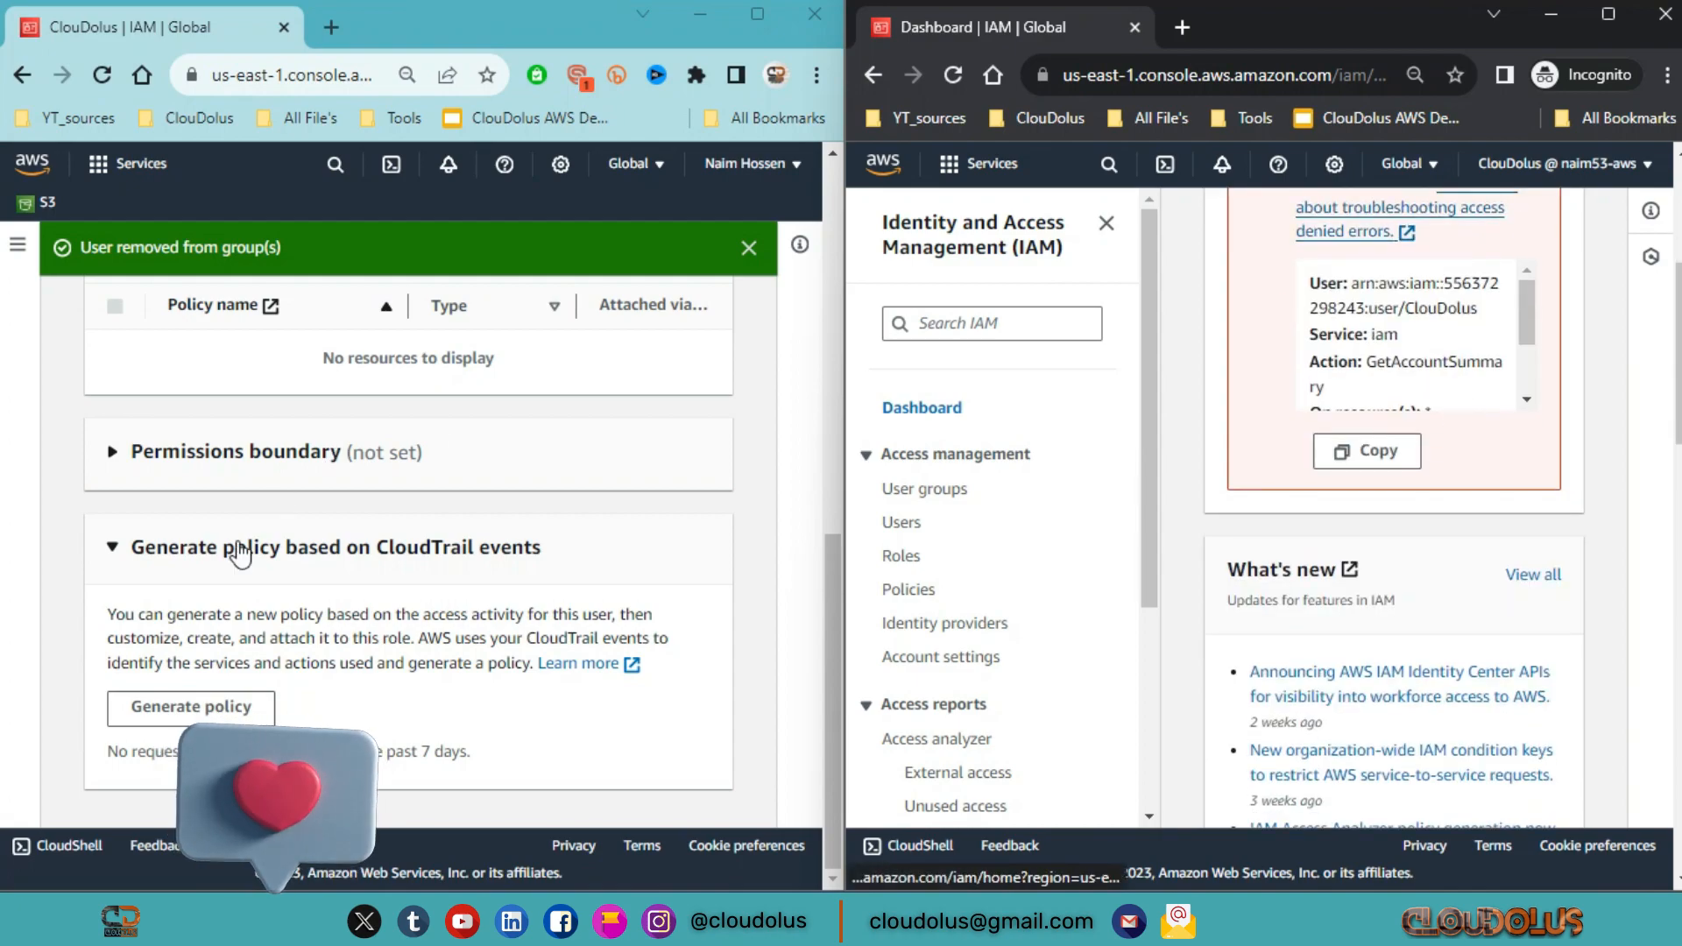
Step: In the administrator's window, start adding permissions to the ClouDolus user by attaching policies directly
scroll(226, 570, up, 5)
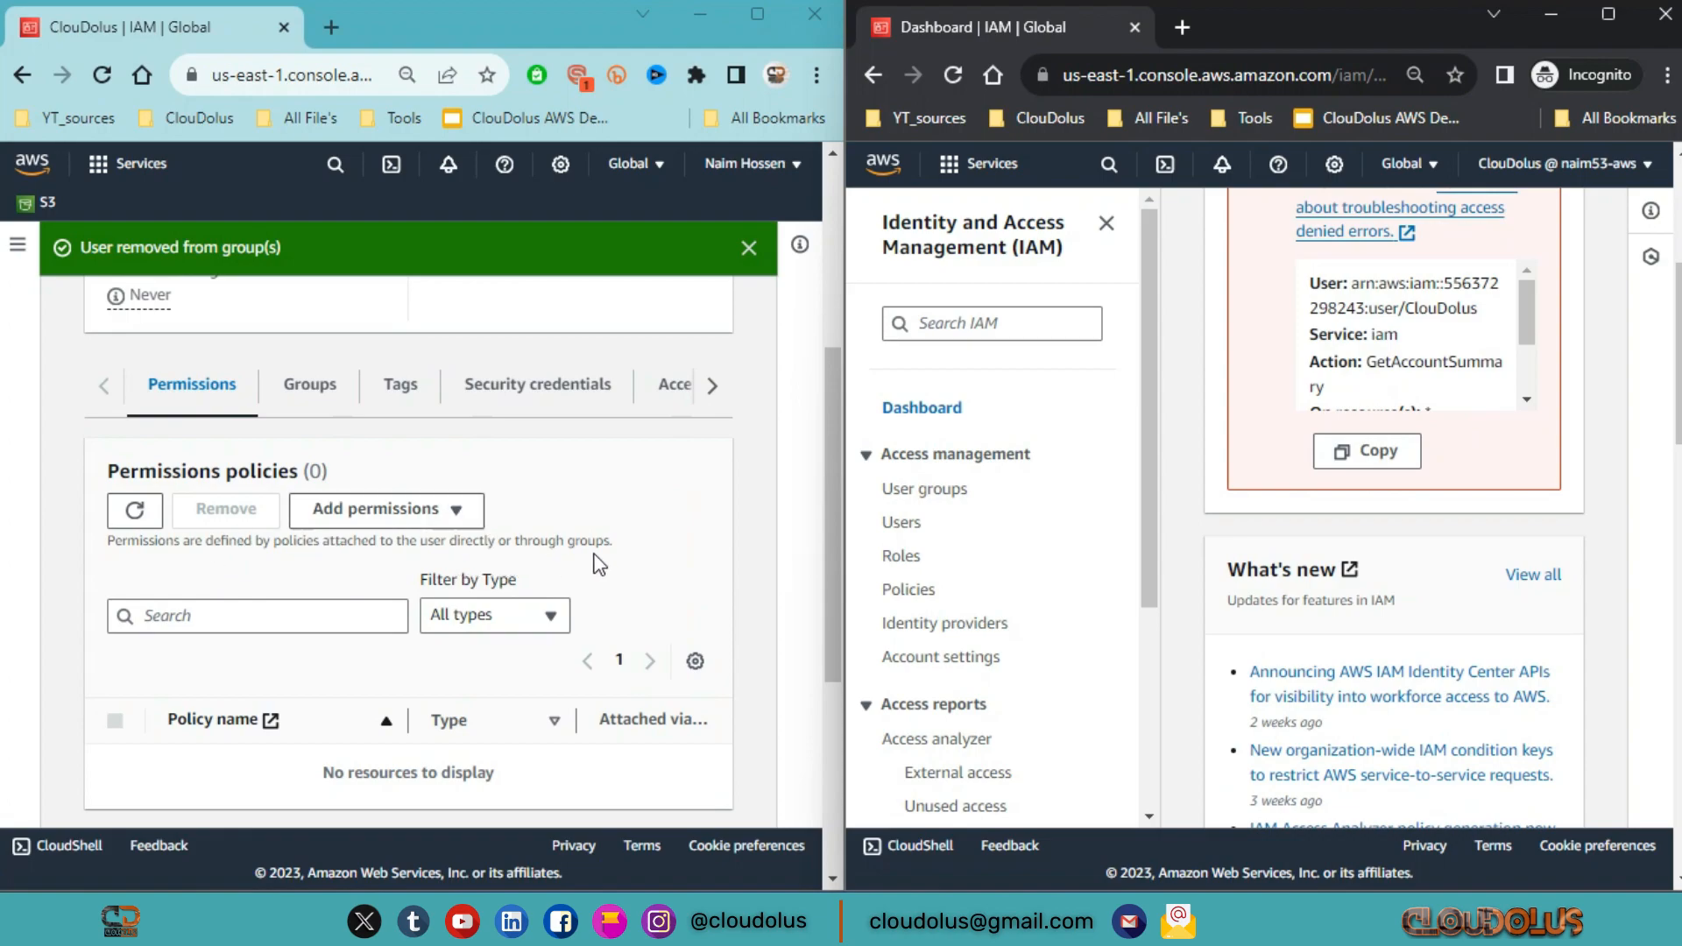
scroll(1230, 476, up, 2)
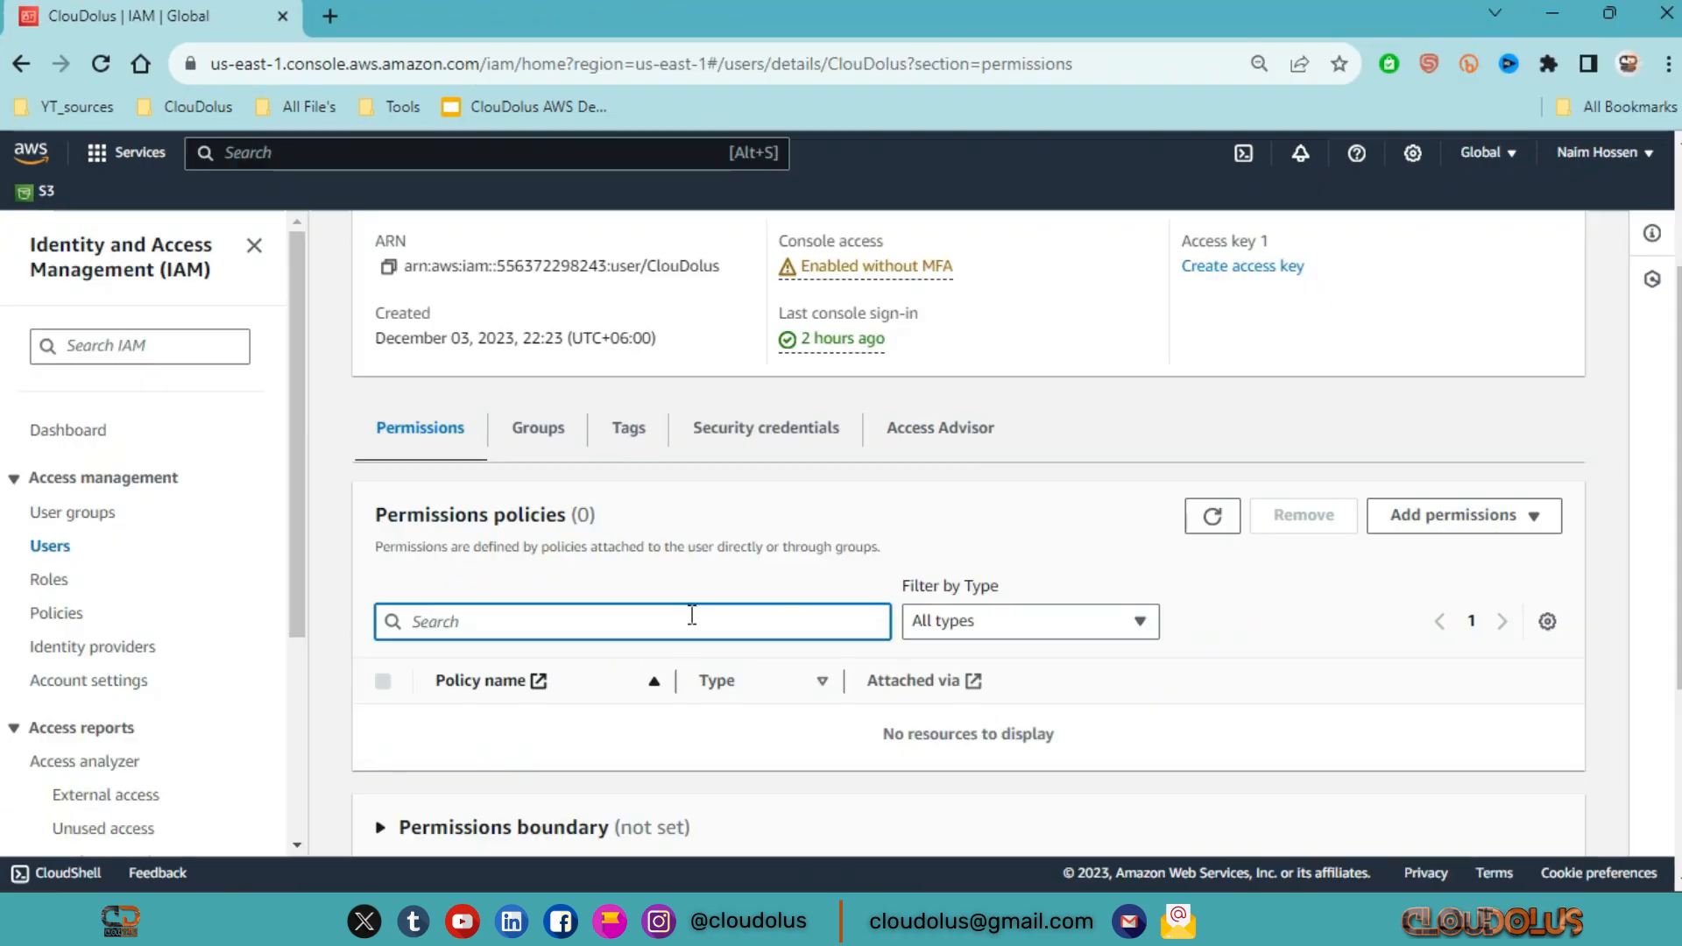
scroll(685, 610, up, 3)
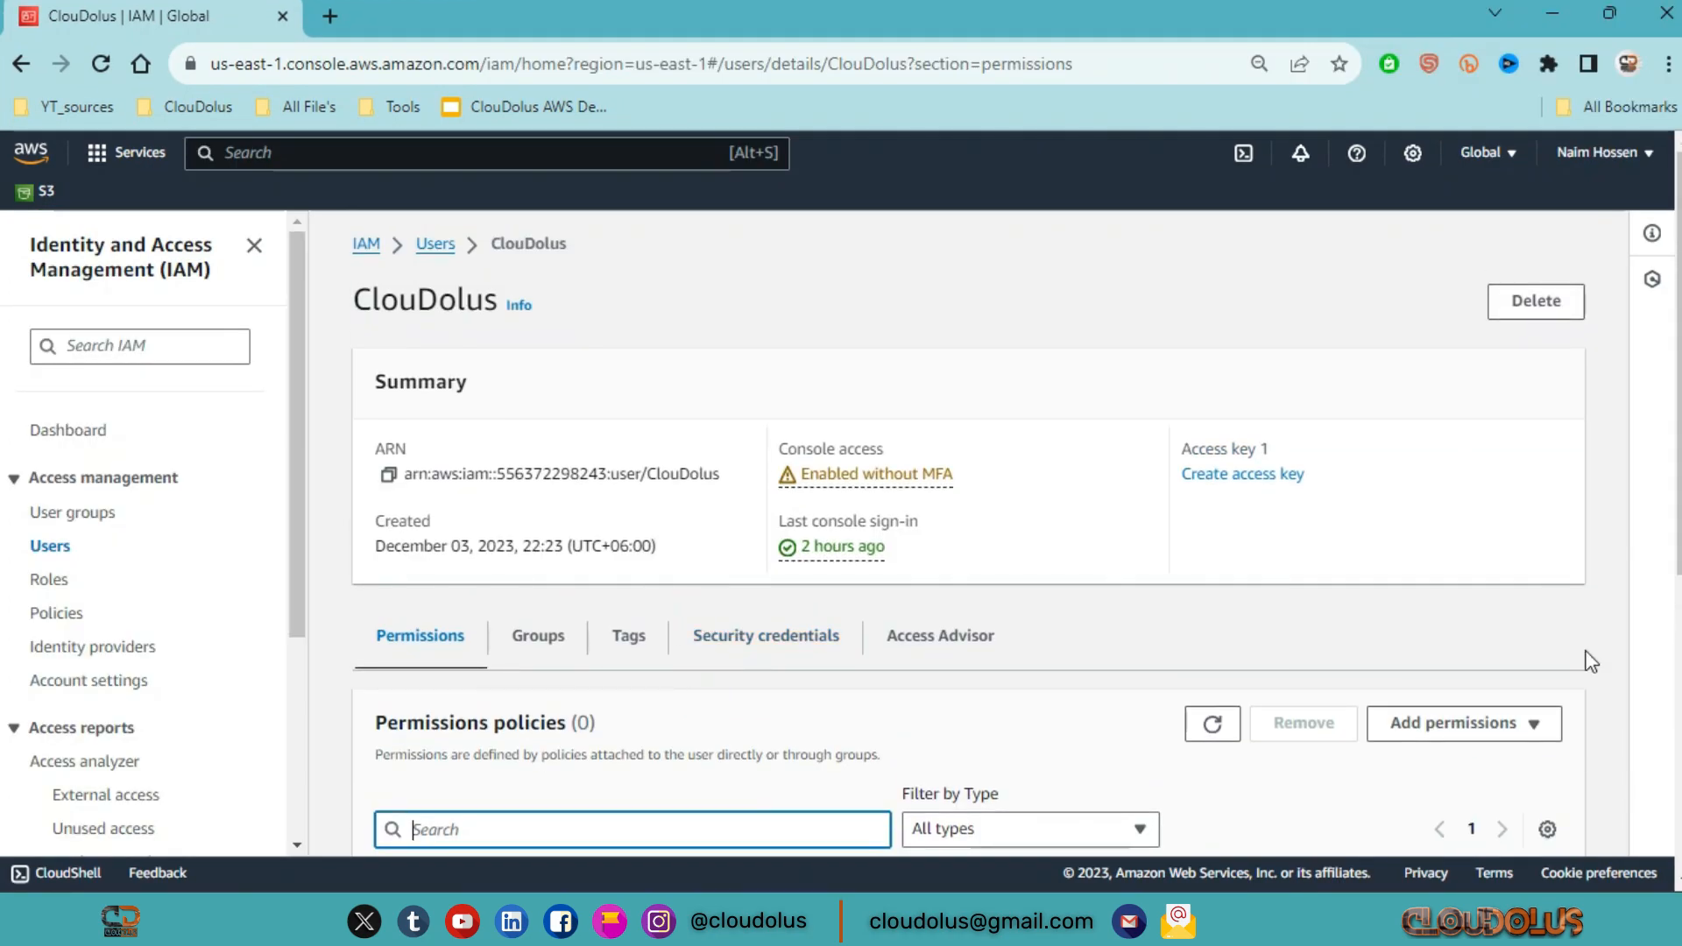
scroll(1584, 661, down, 2)
click(1466, 532)
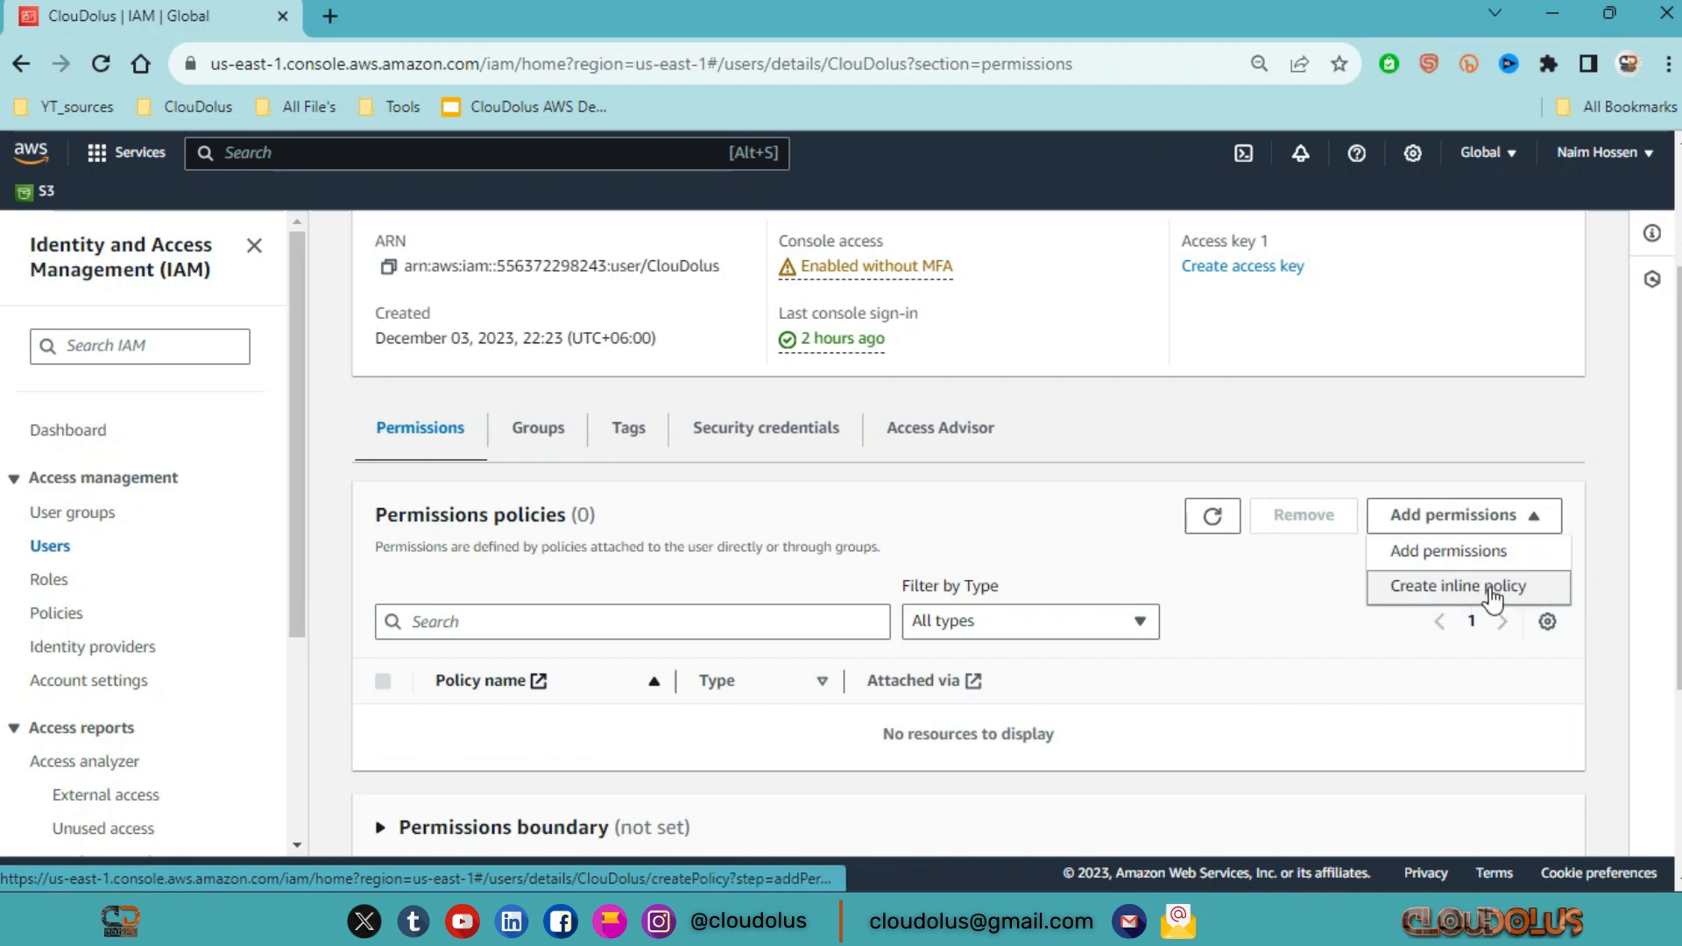
click(1436, 566)
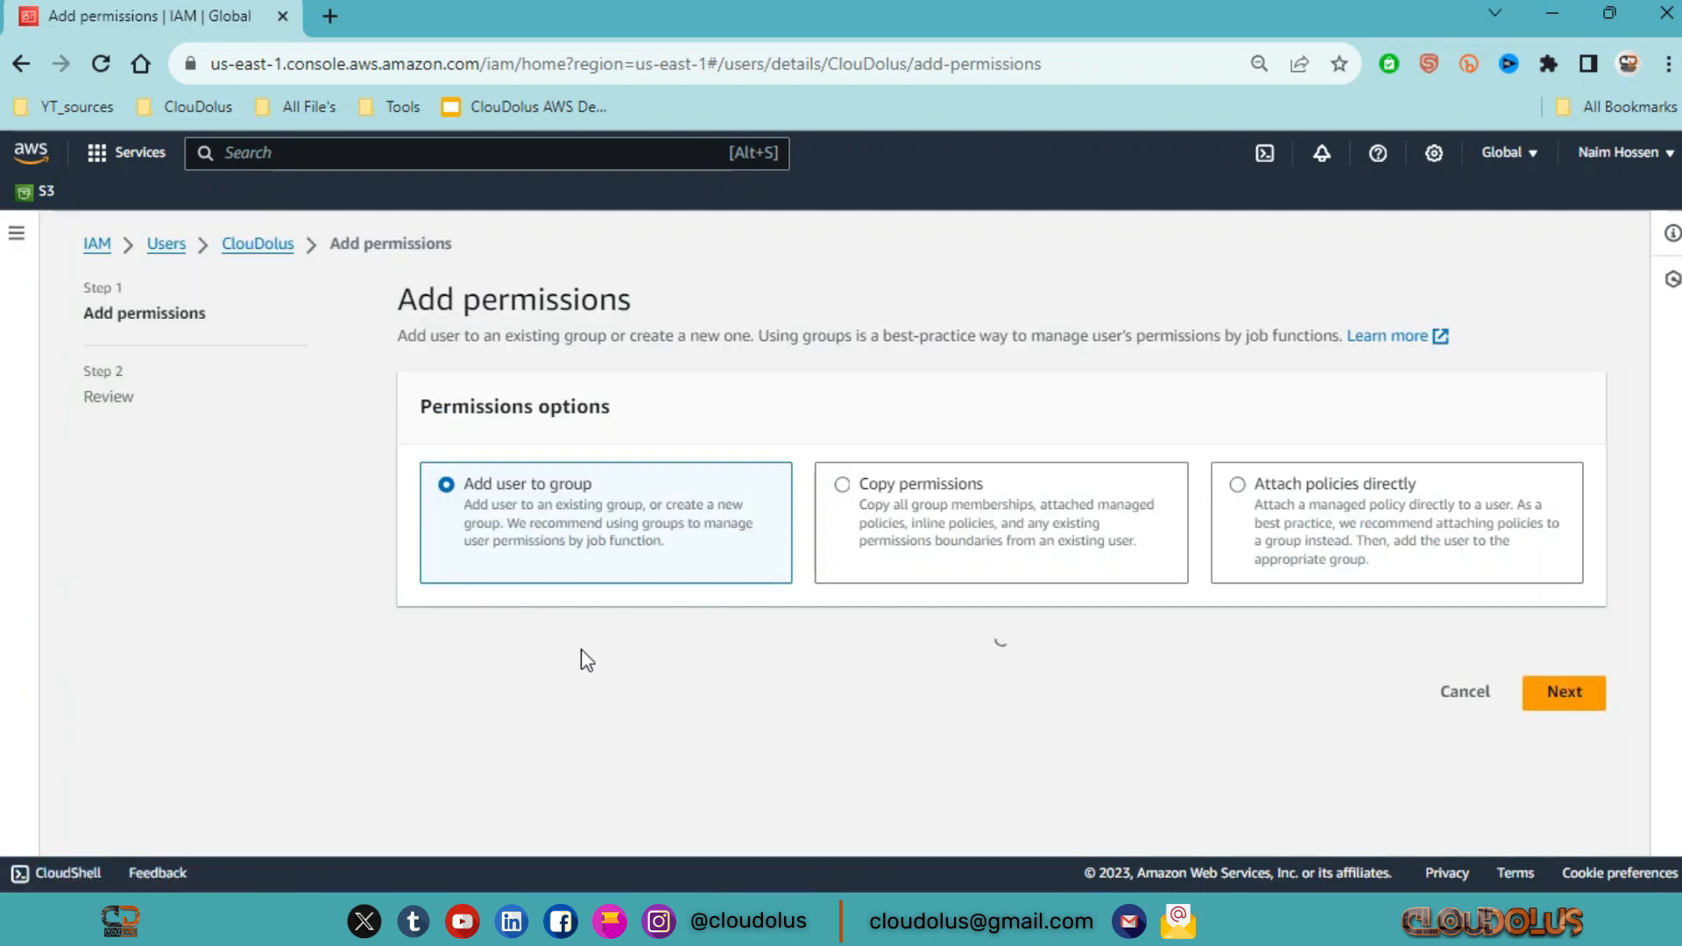
scroll(1051, 526, down, 2)
click(1331, 433)
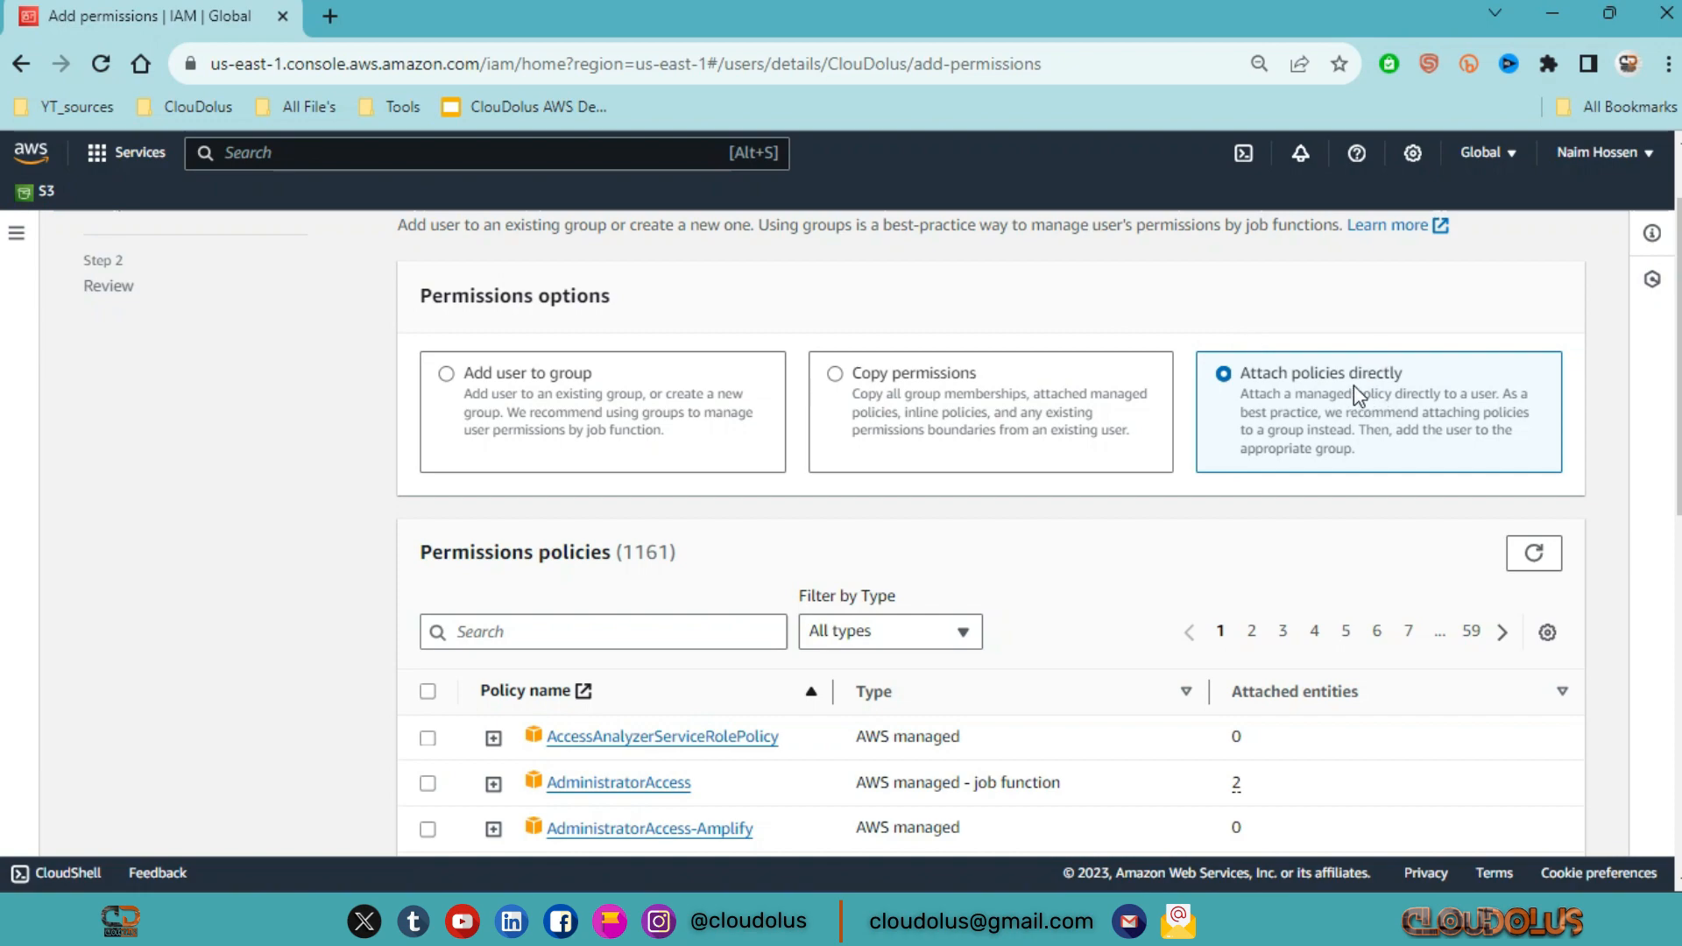
Step: Search the policies for IAMreadonly and attach the IAMReadOnlyAccess policy to the ClouDolus user
click(553, 627)
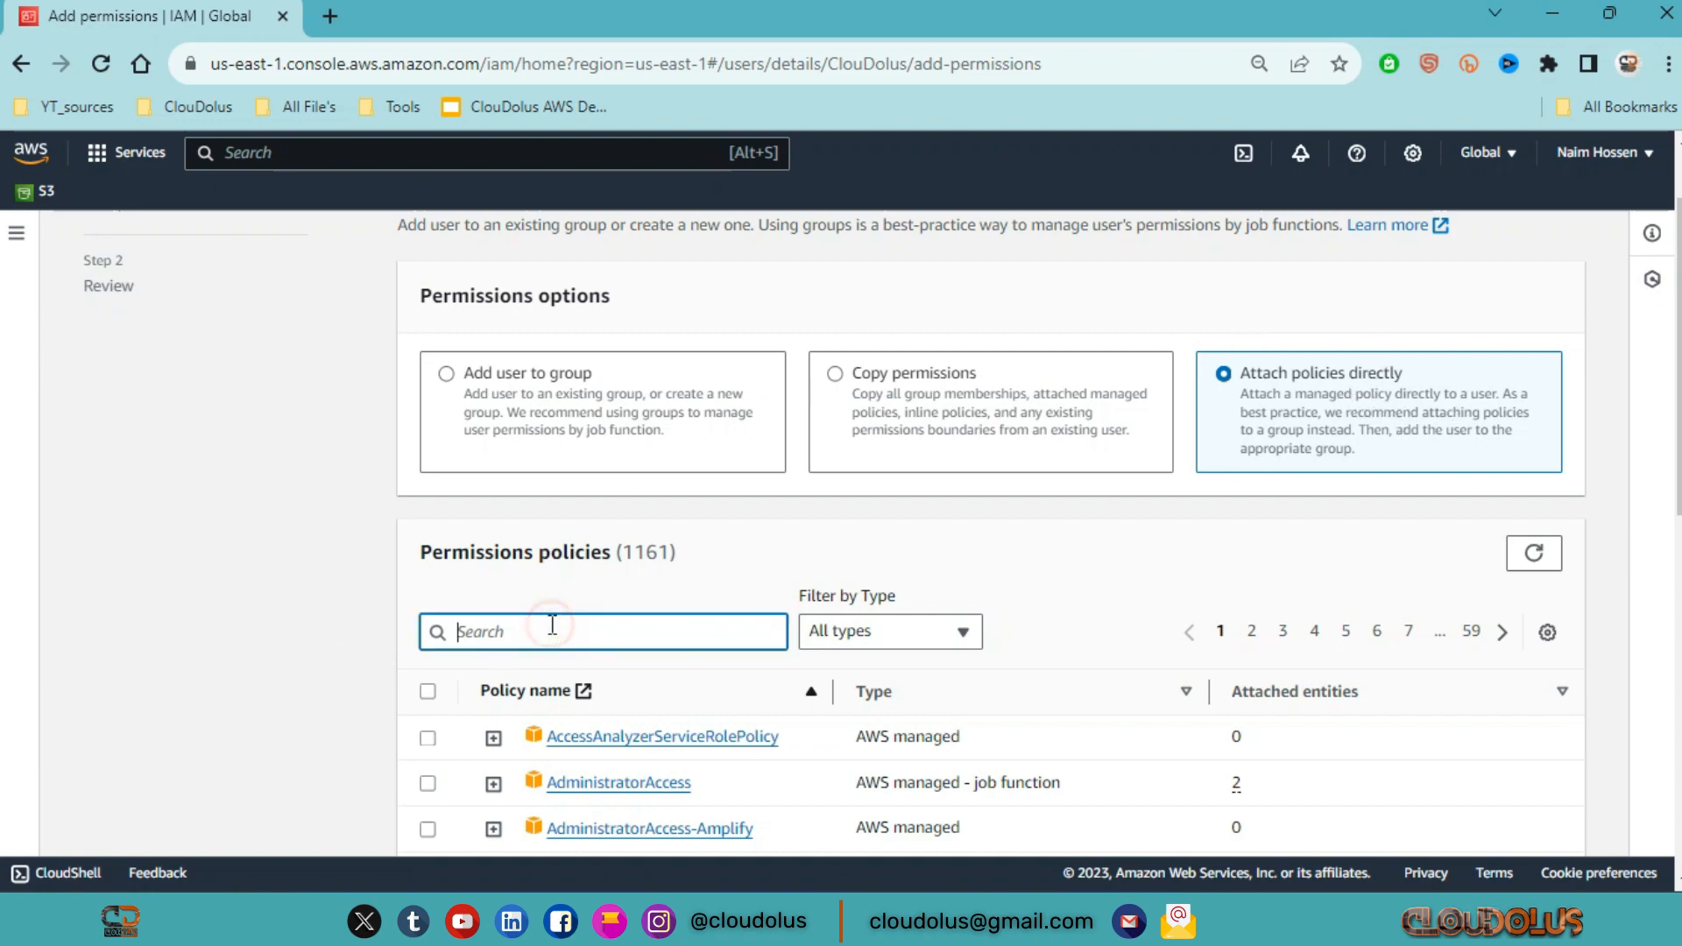
text(IAM)
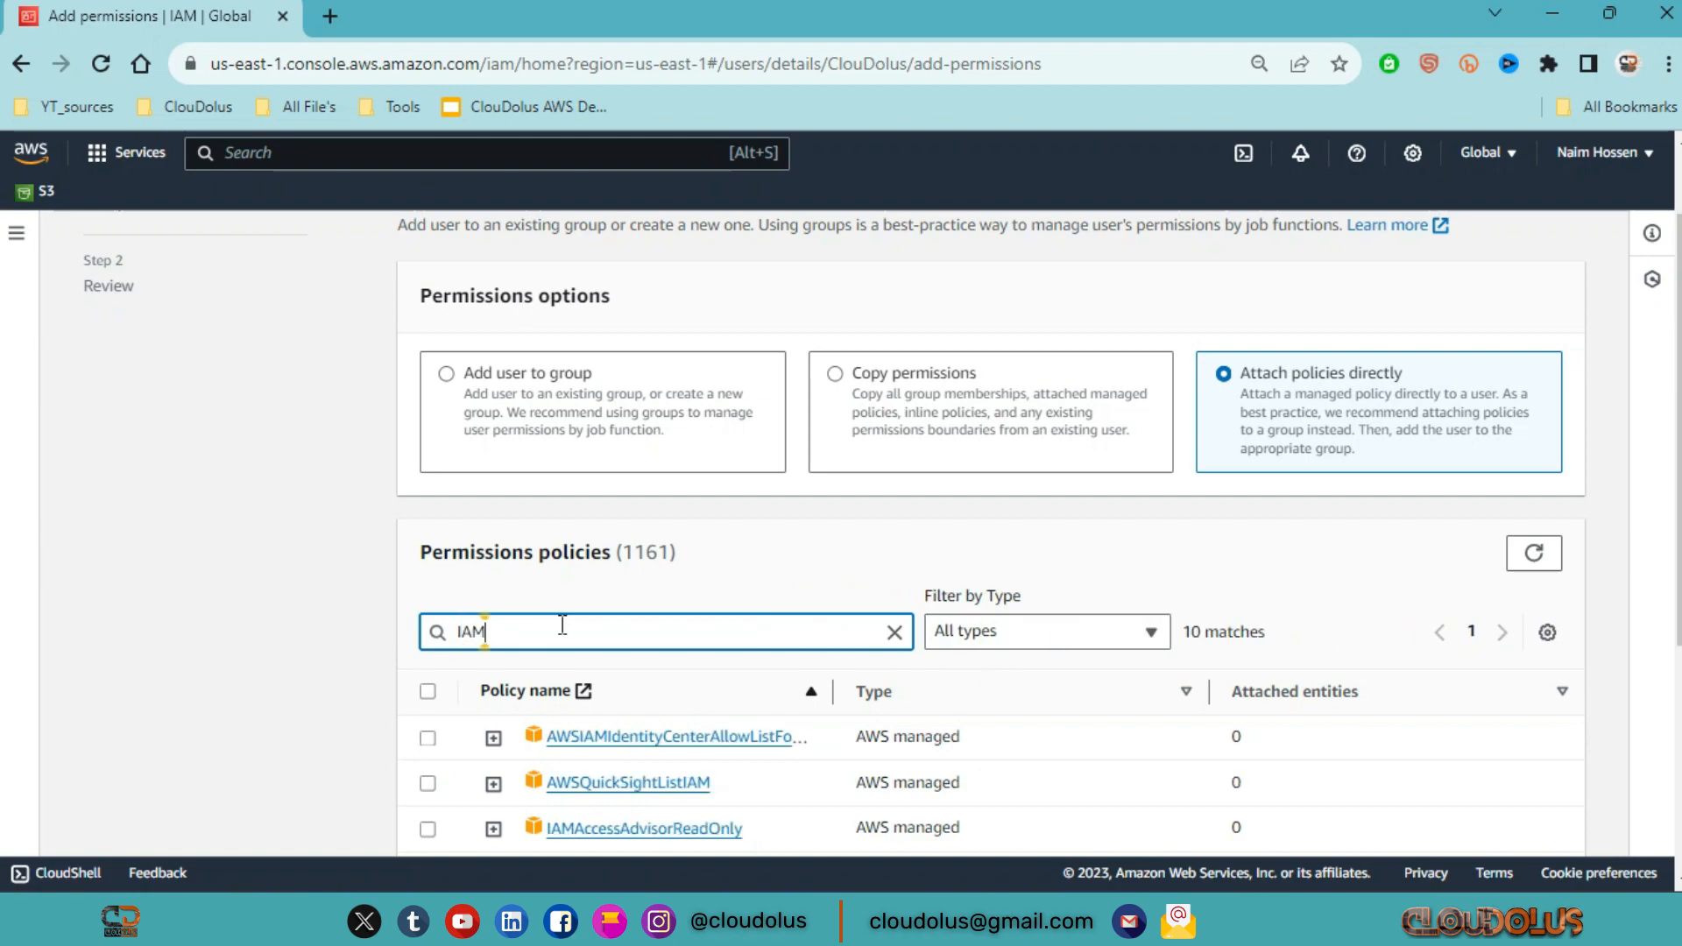
text(read)
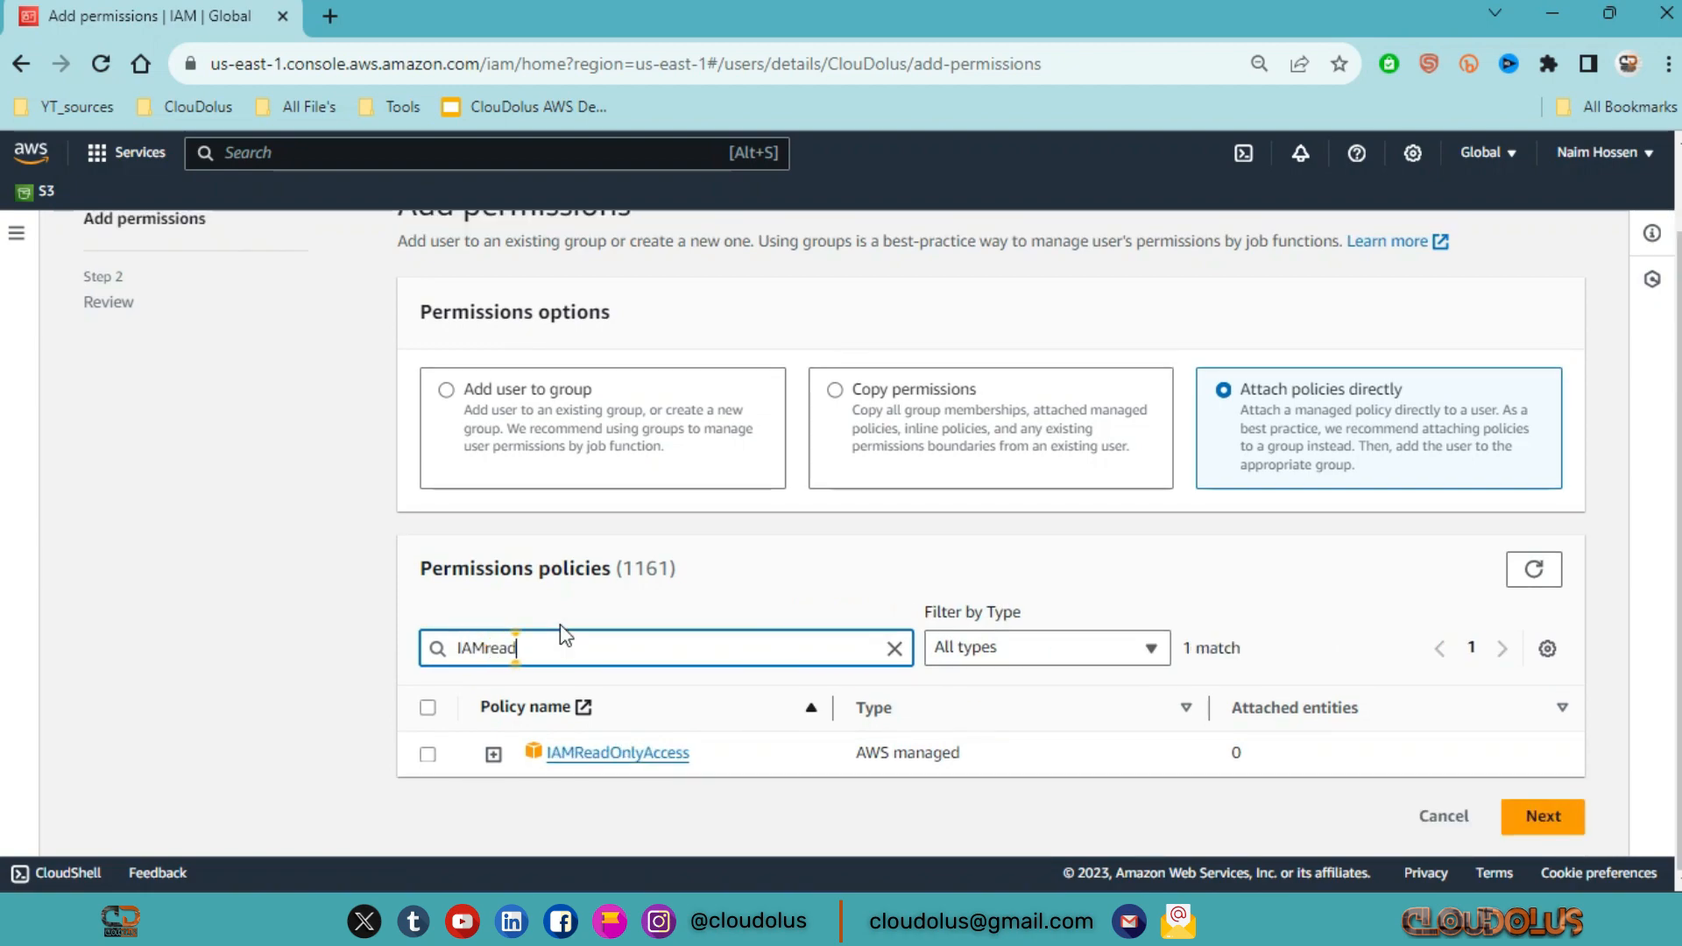
text(only)
click(427, 754)
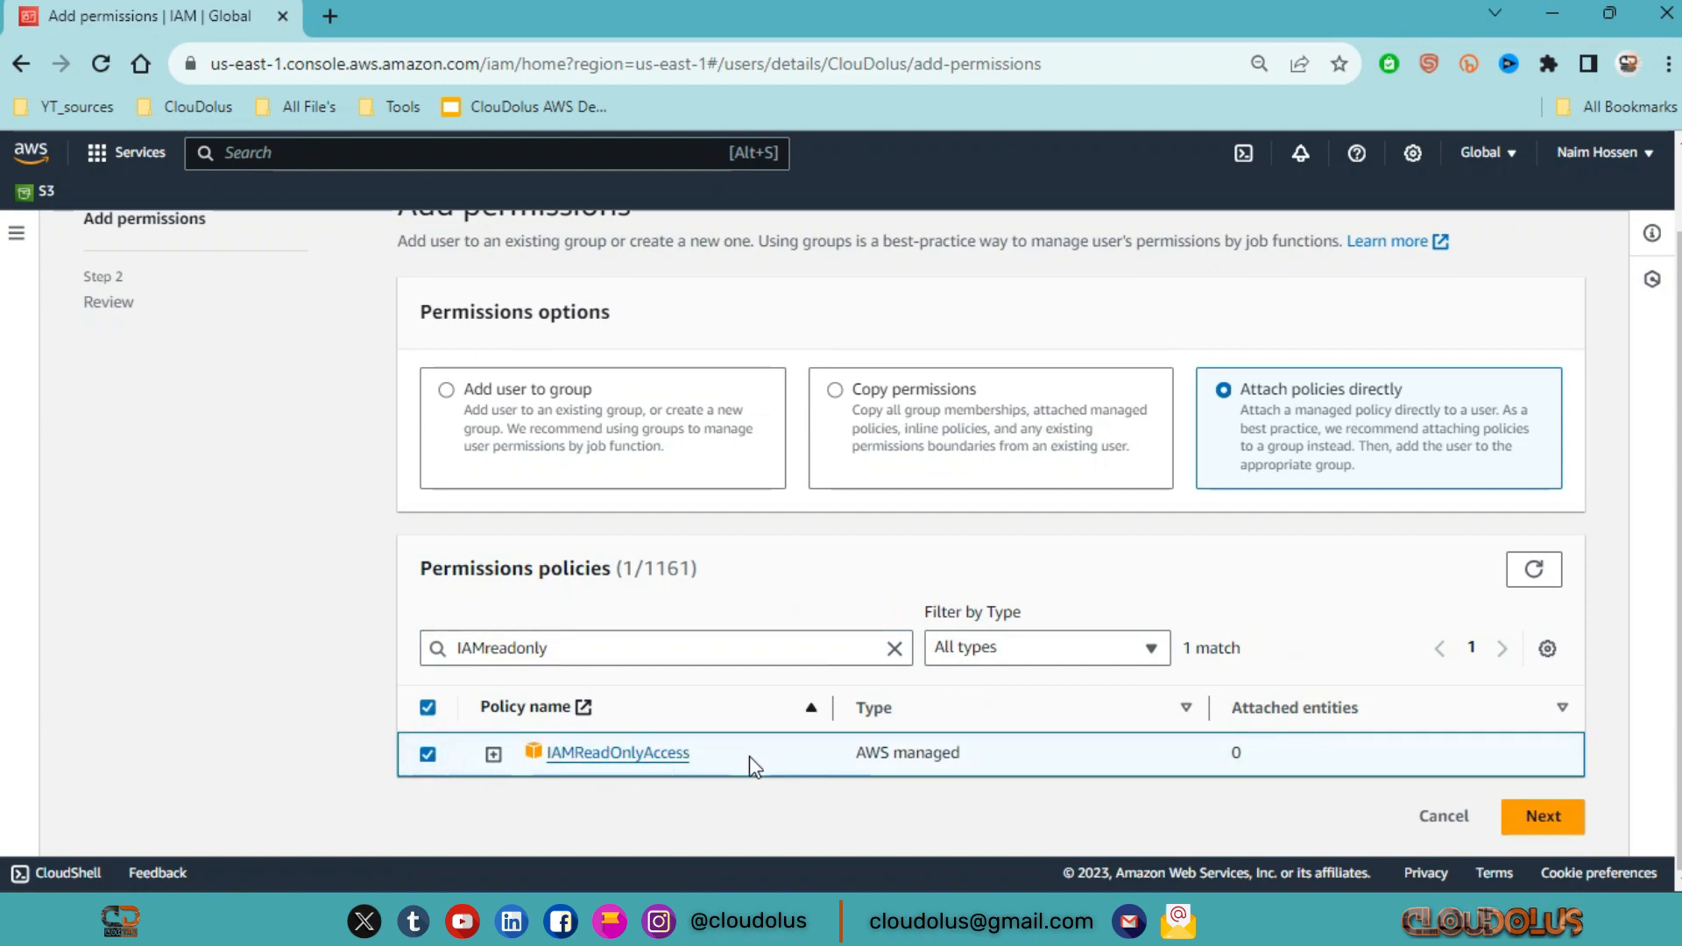
click(1555, 816)
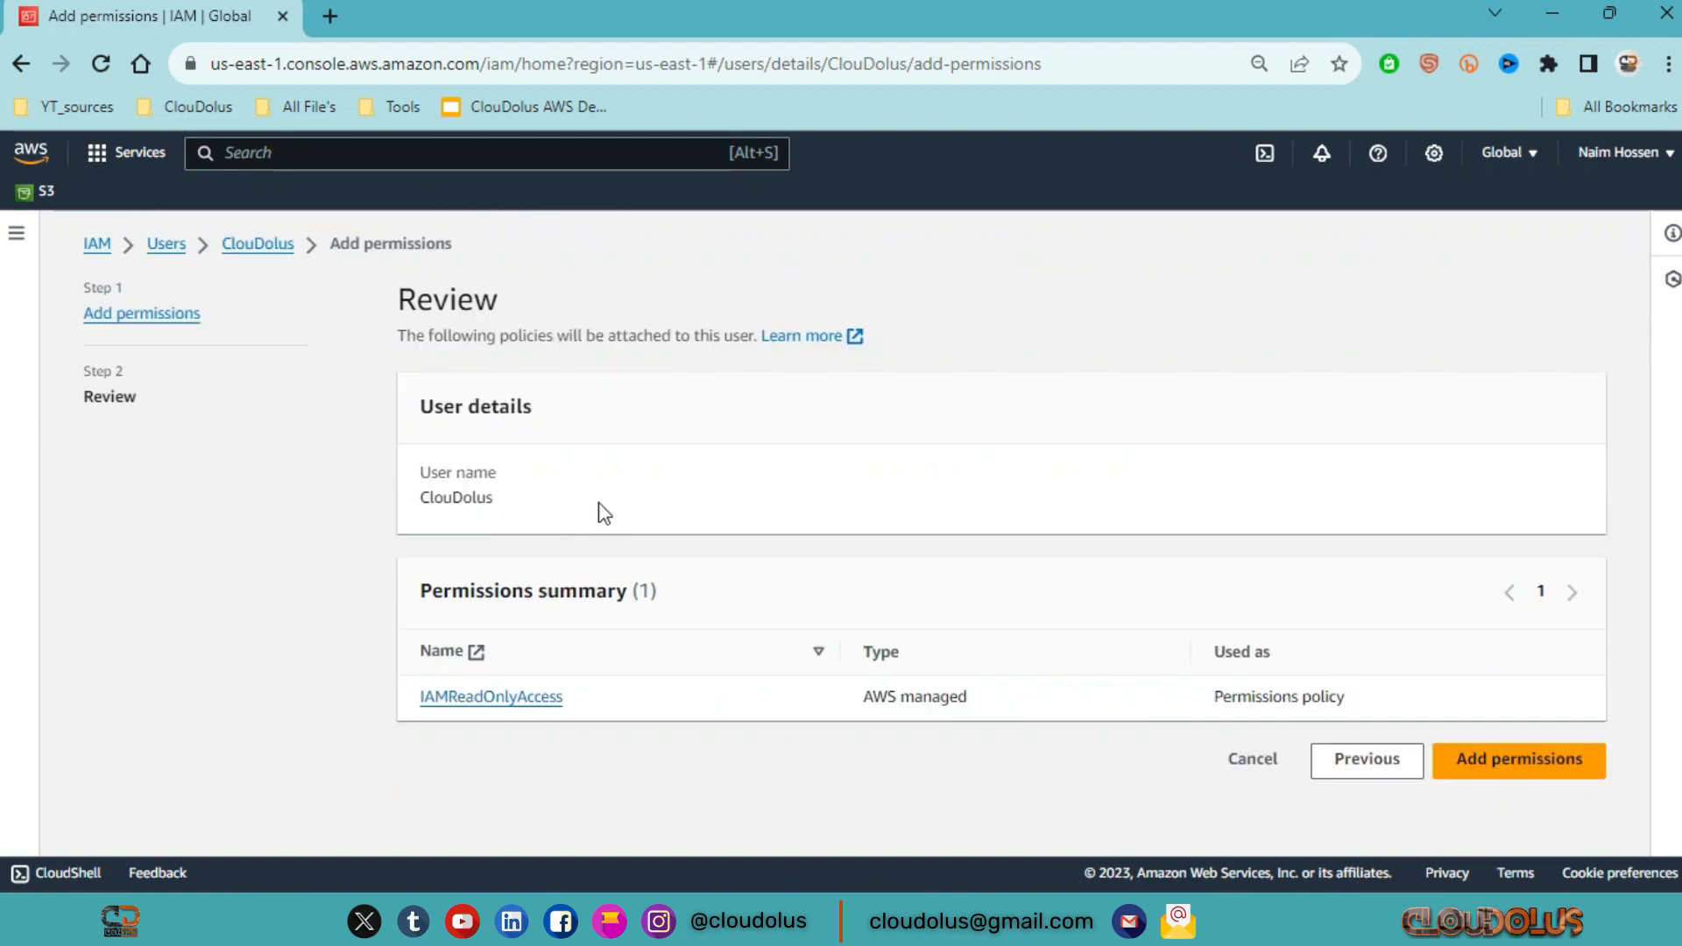
click(1519, 776)
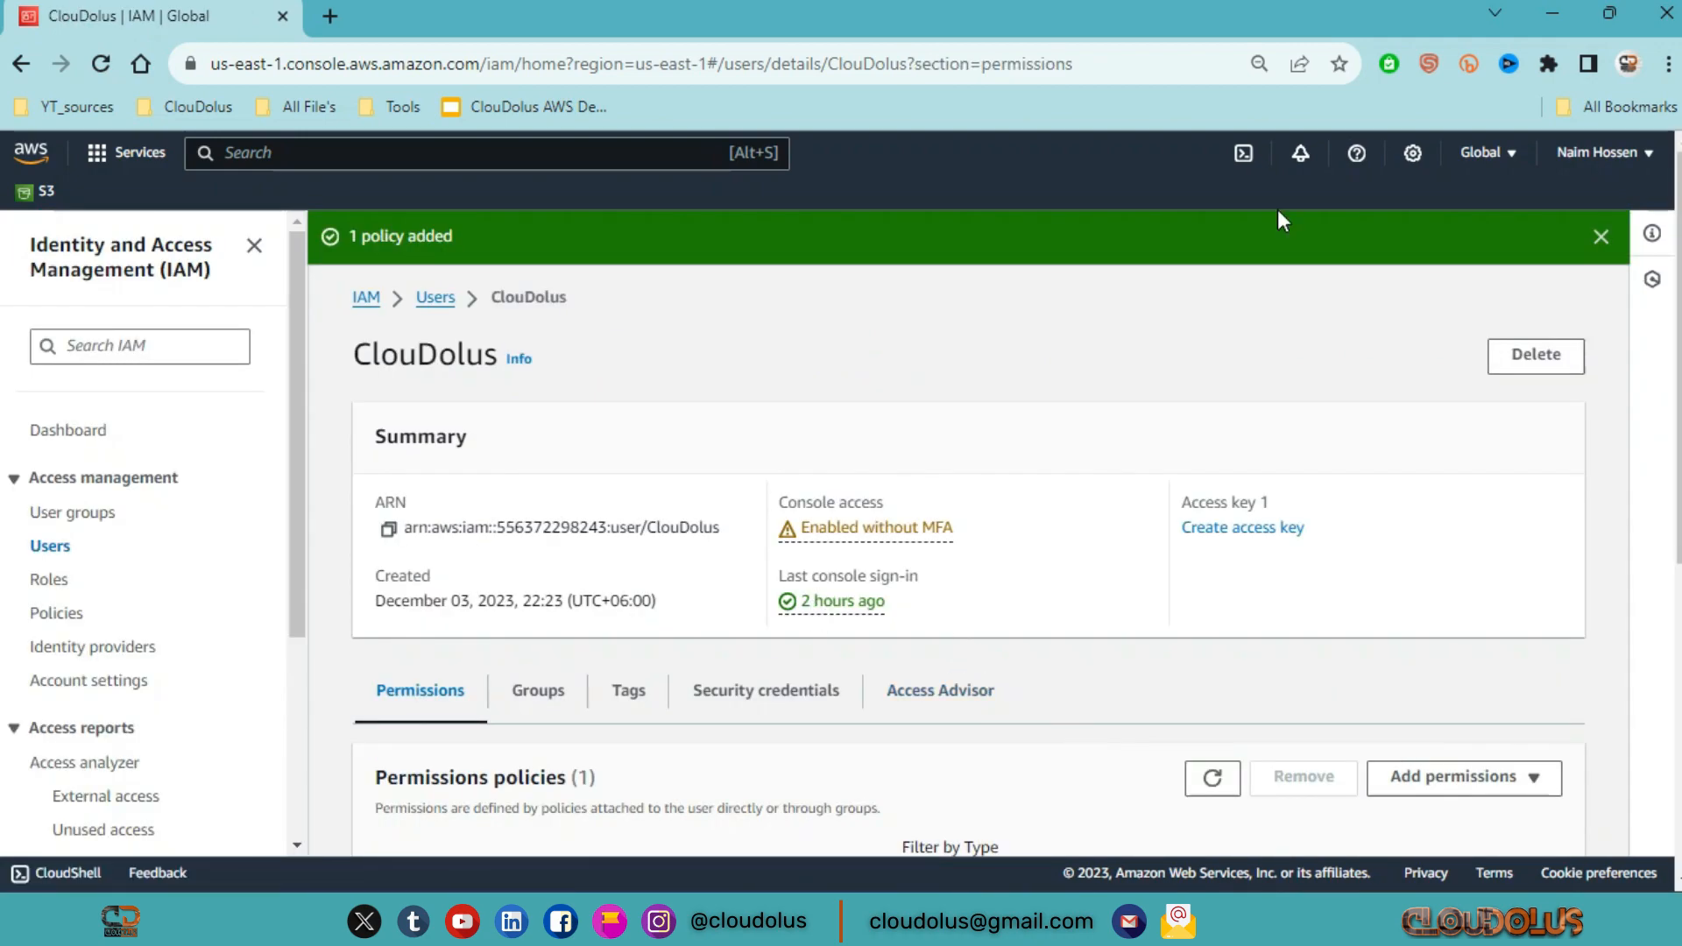
Step: Restore the side-by-side windows, reload the IAM Dashboard as ClouDolus, and examine its security recommendations and IAM resources
double_click(1399, 23)
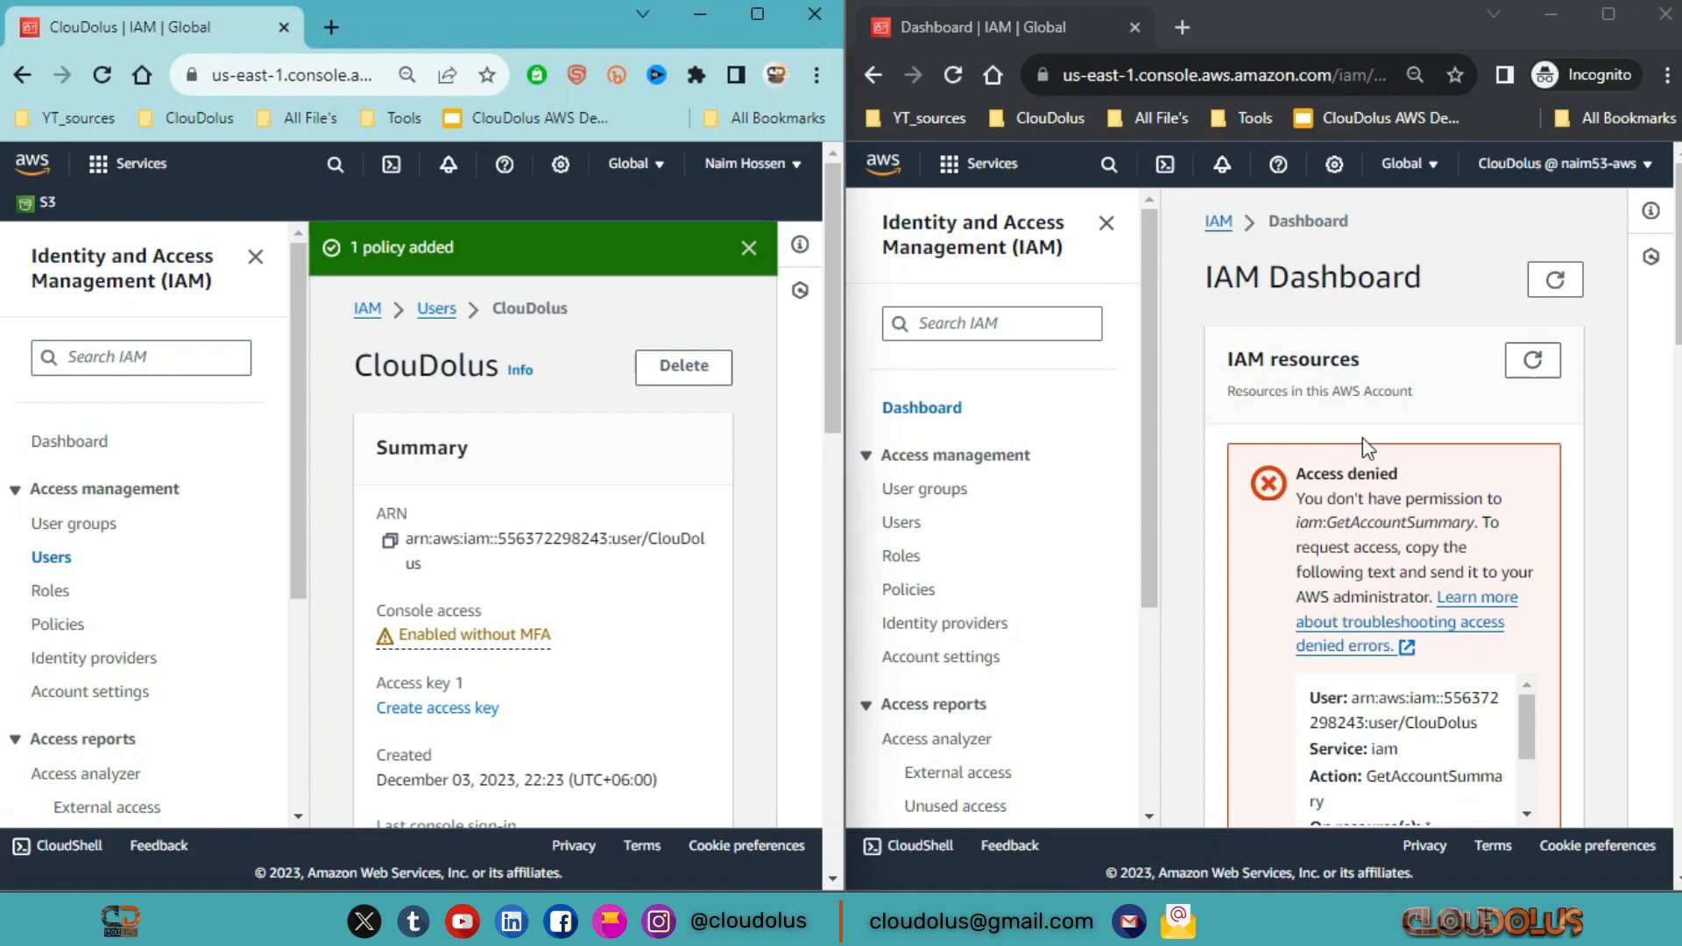
scroll(1451, 371, down, 5)
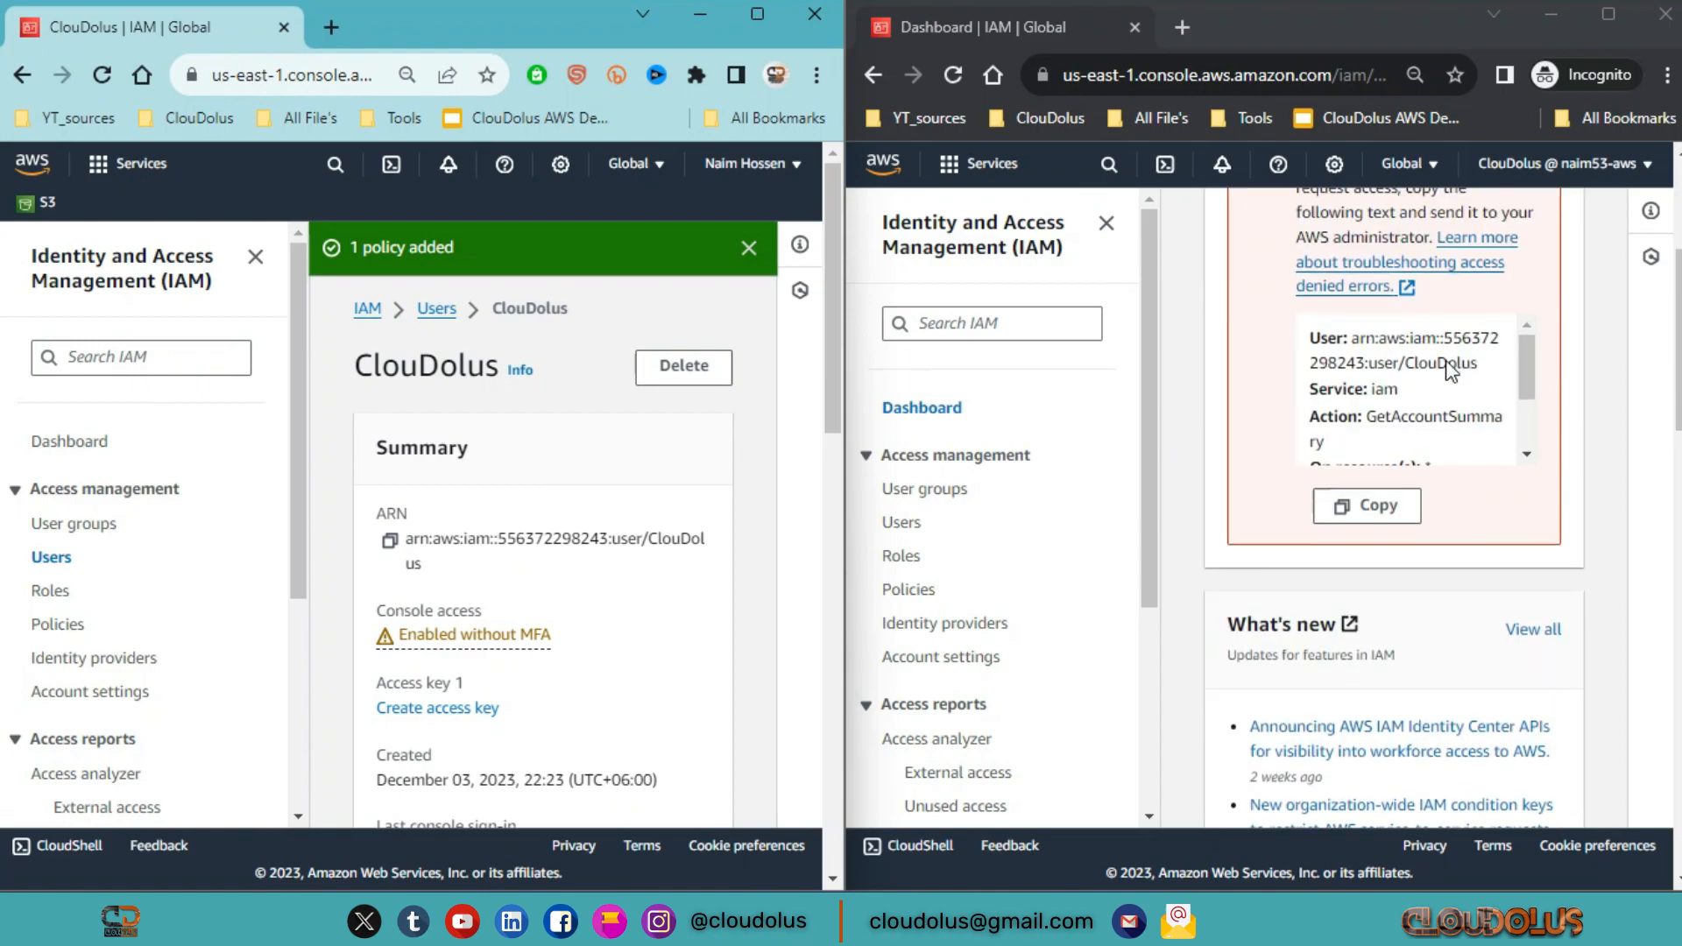
scroll(1437, 368, up, 5)
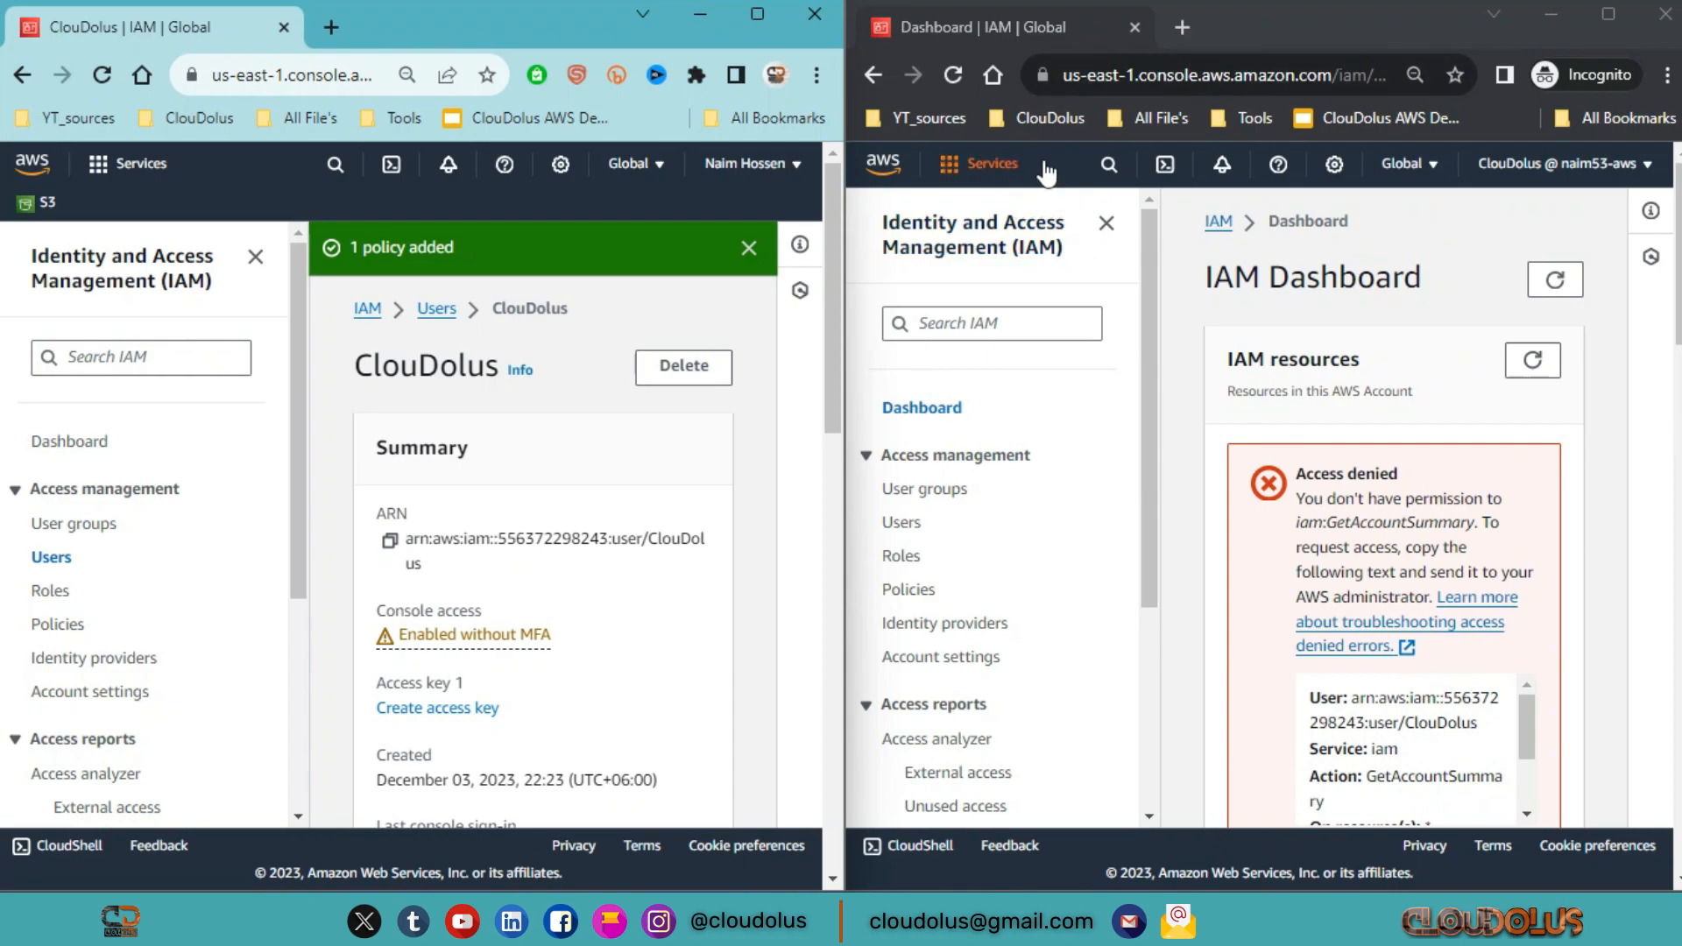
click(964, 76)
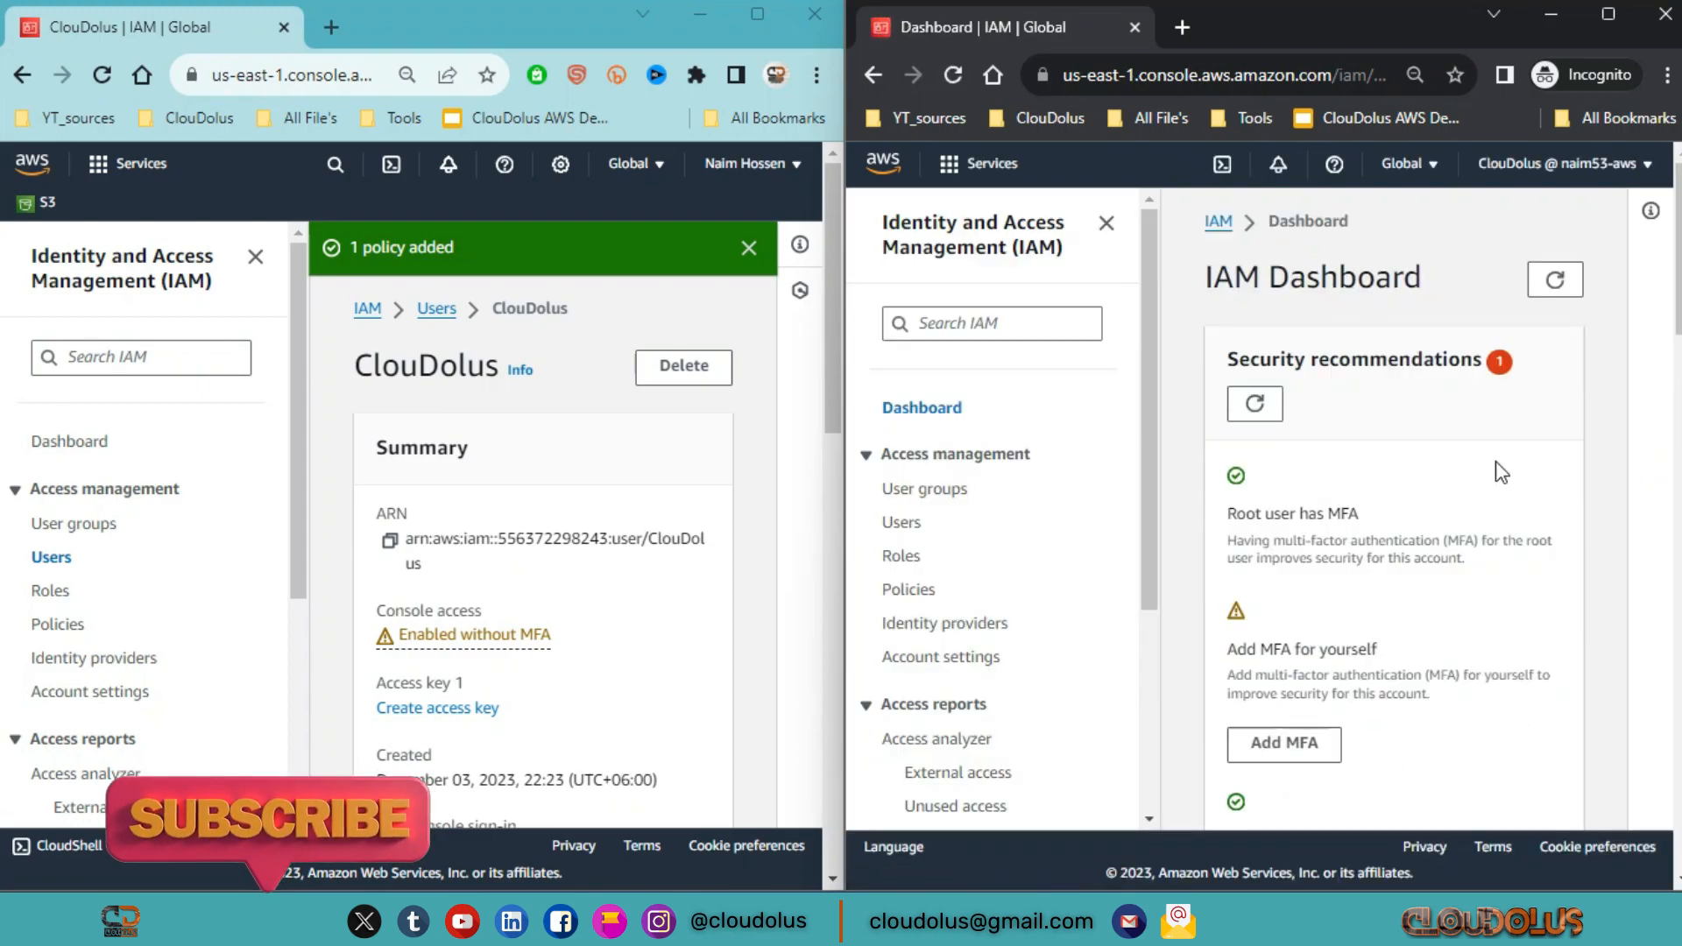
scroll(1496, 464, down, 4)
scroll(1496, 469, down, 3)
scroll(1496, 470, up, 6)
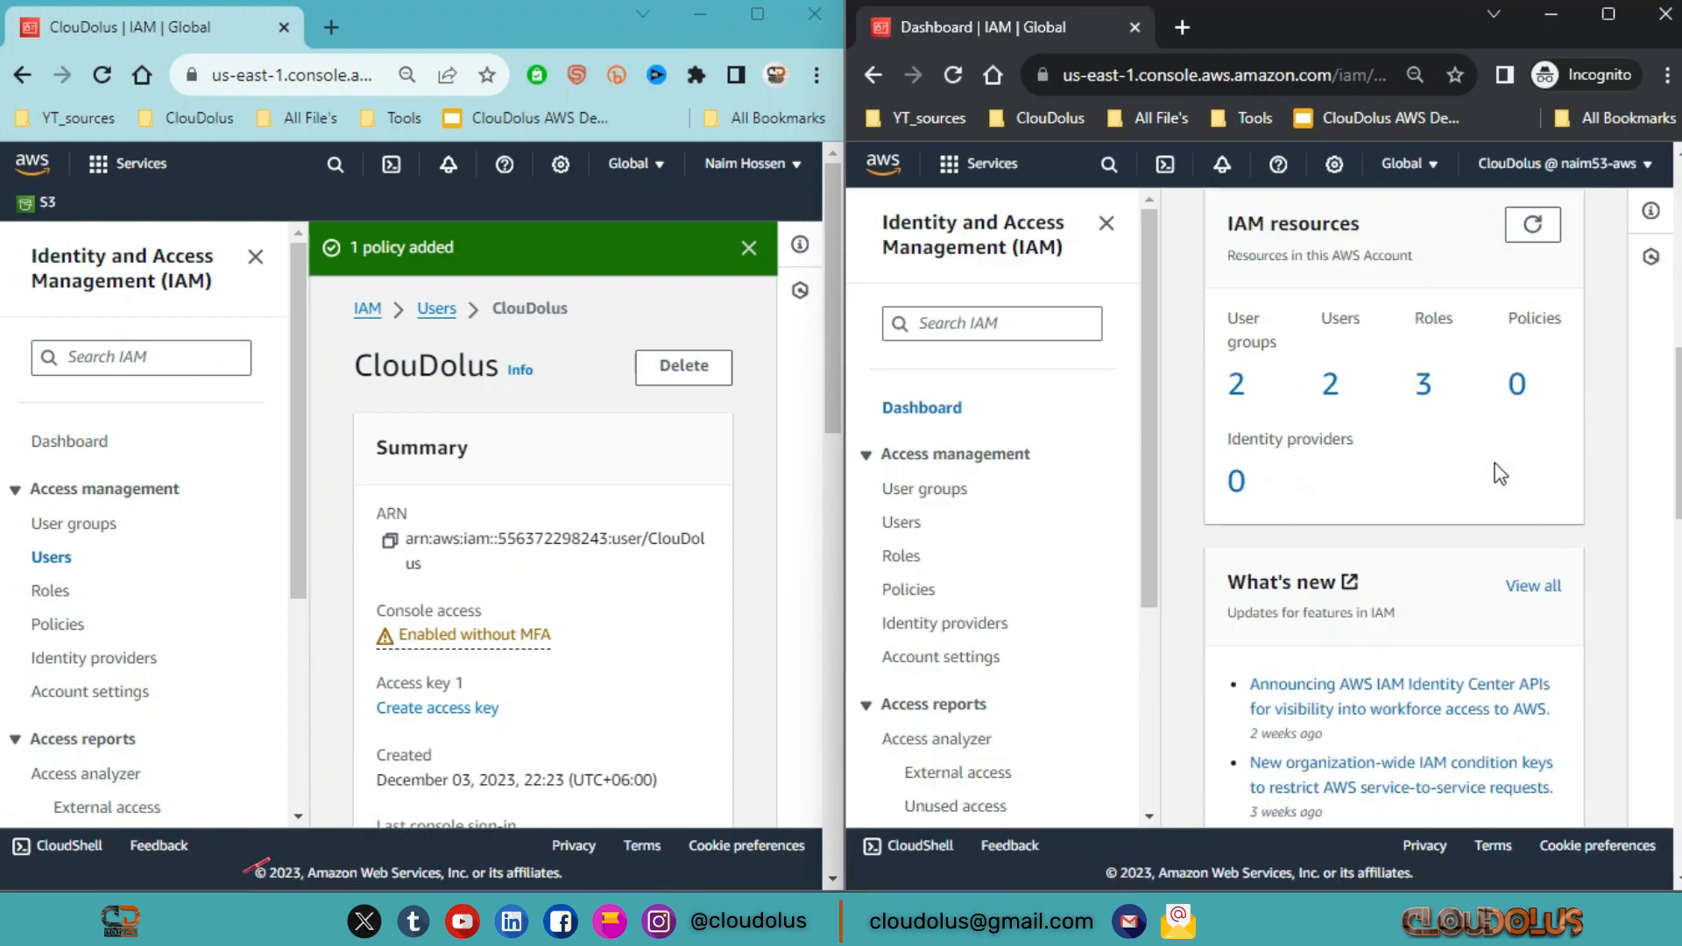
scroll(1495, 469, down, 2)
click(1106, 224)
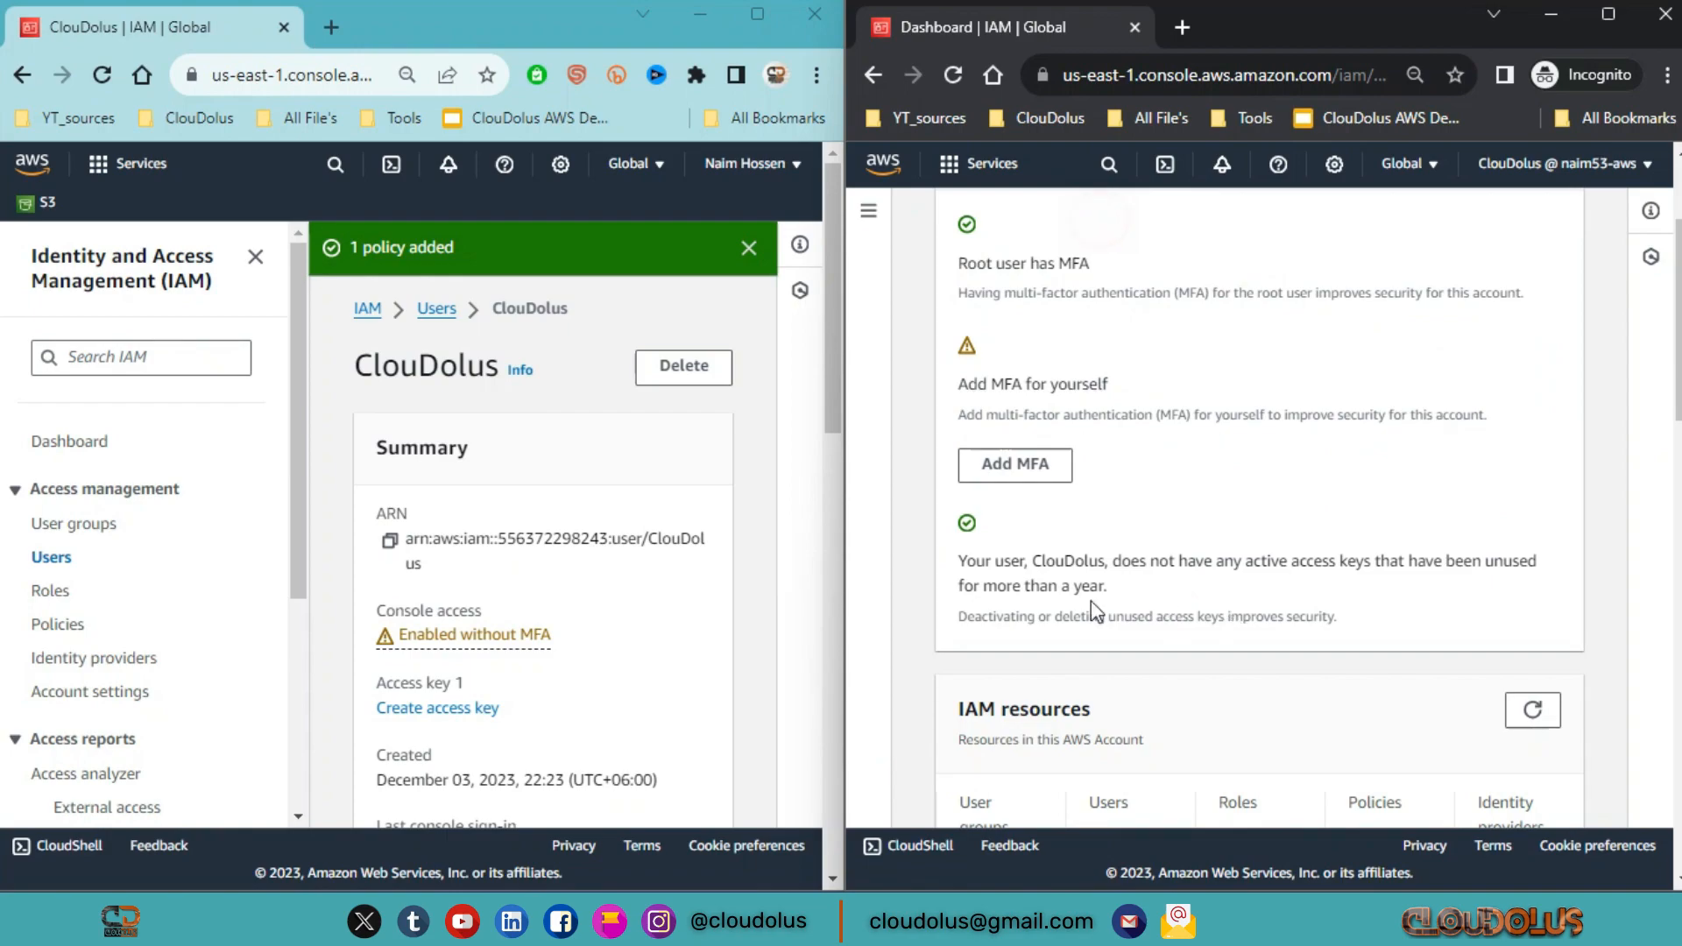
Step: Compare the IAM resources visible in the ClouDolus session with the permissions policies attached to that user in the administrator's window
scroll(1047, 524, up, 3)
scroll(1052, 530, down, 7)
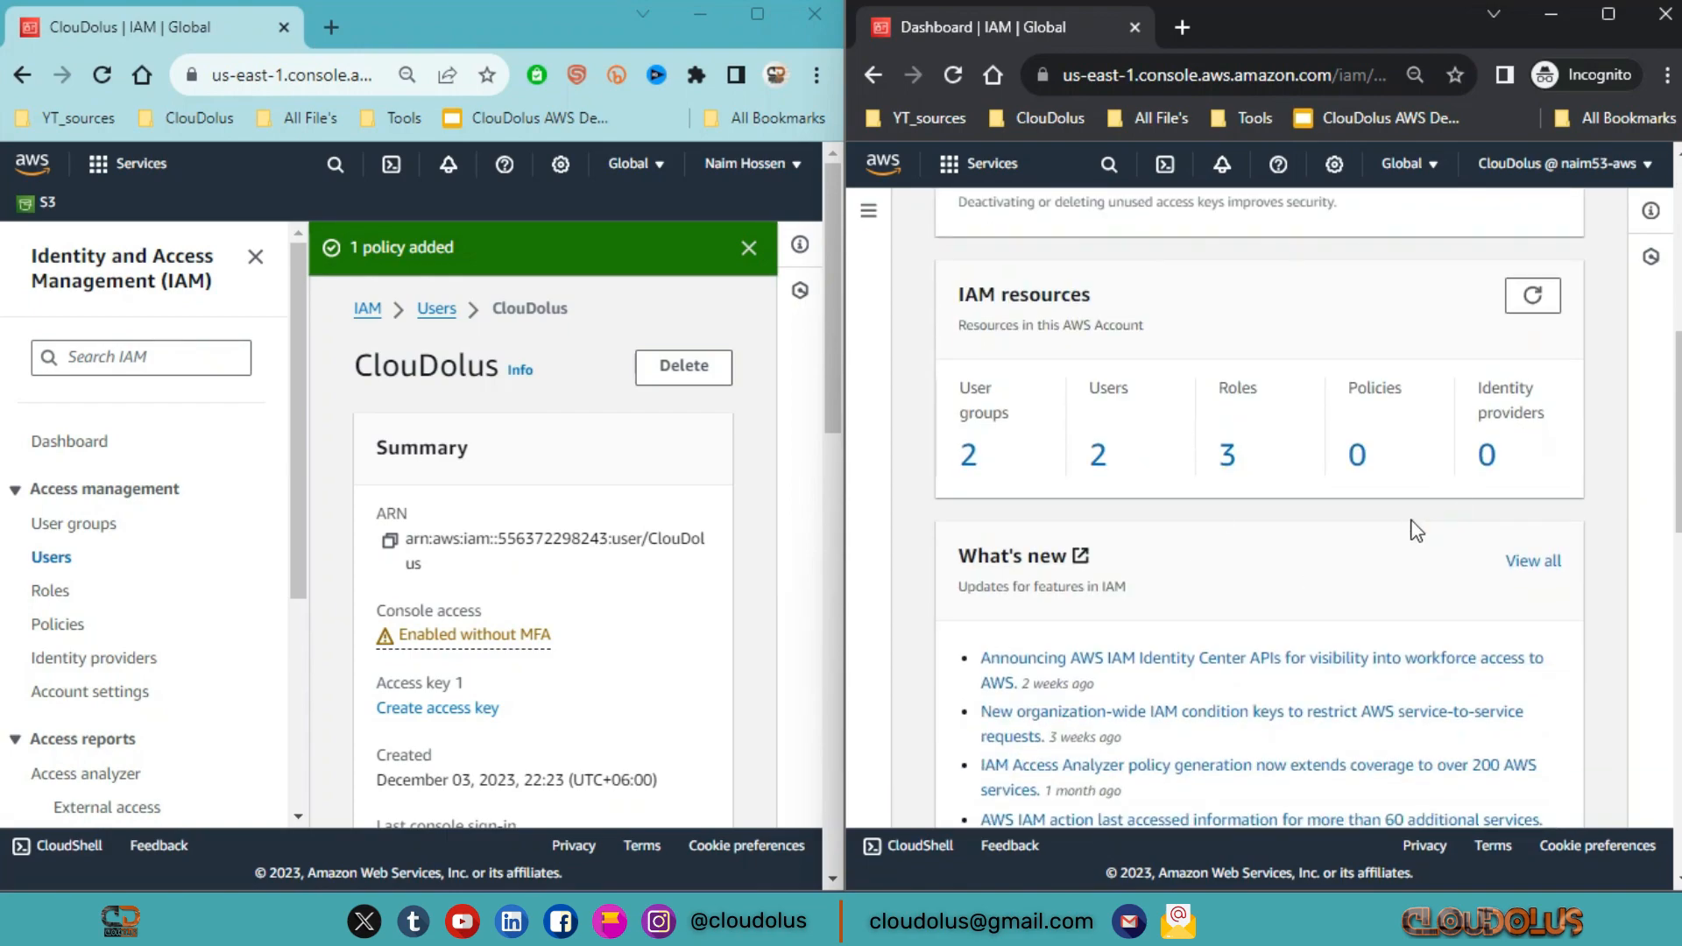
scroll(401, 644, down, 2)
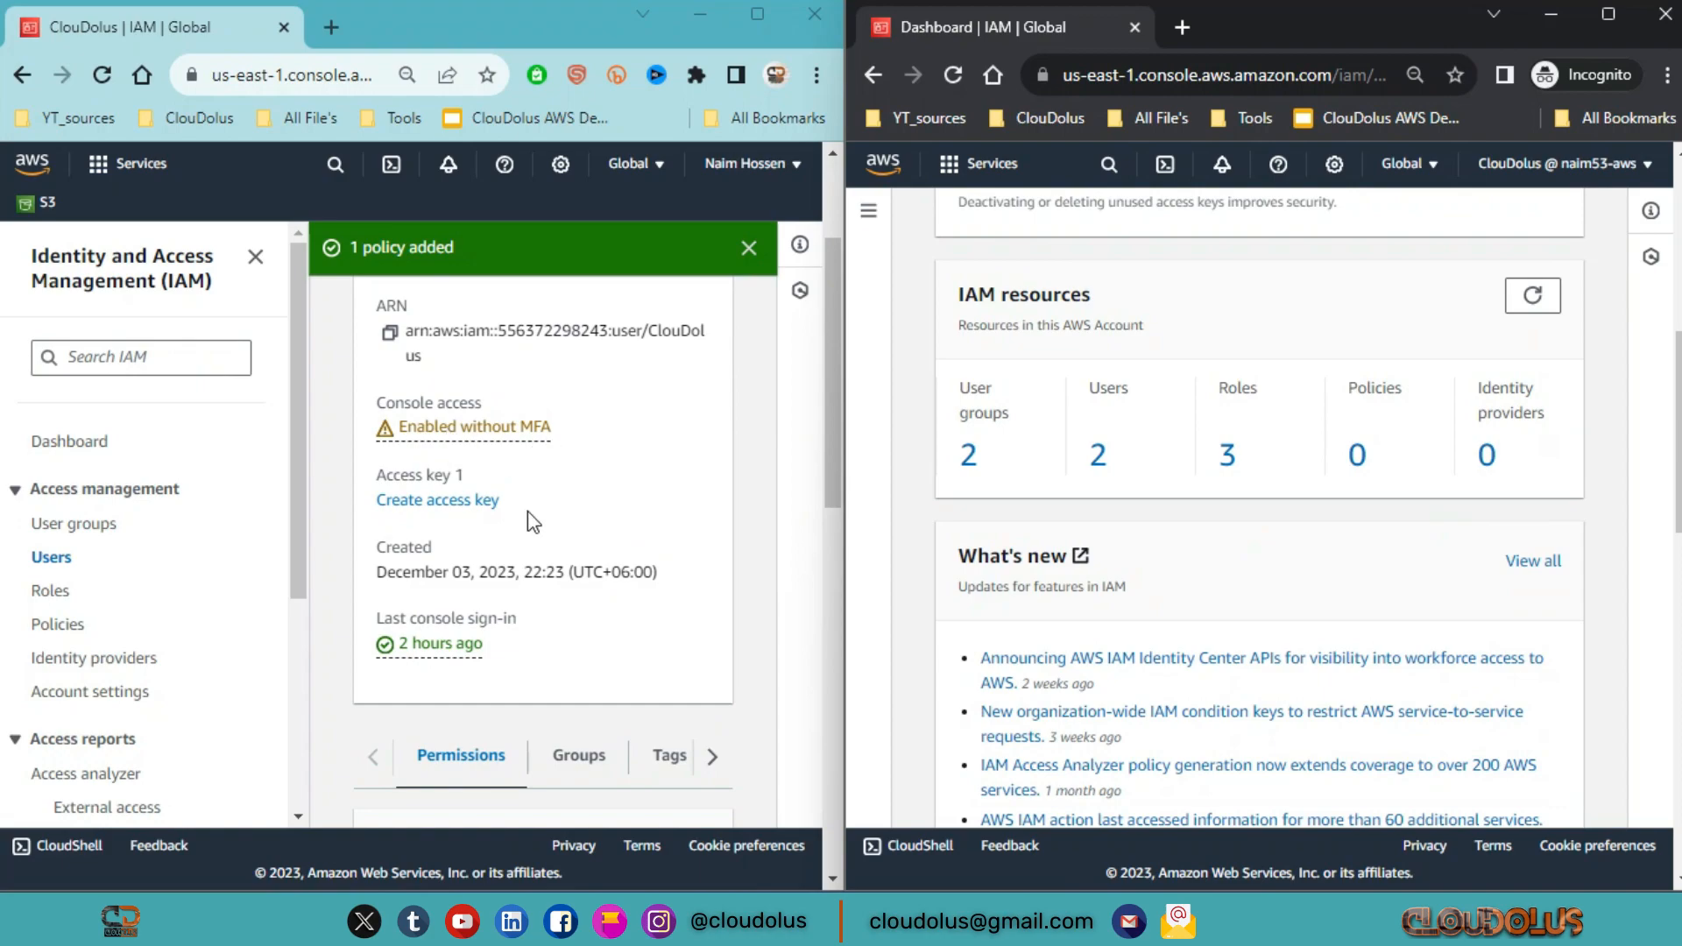
scroll(550, 574, up, 2)
scroll(555, 580, down, 5)
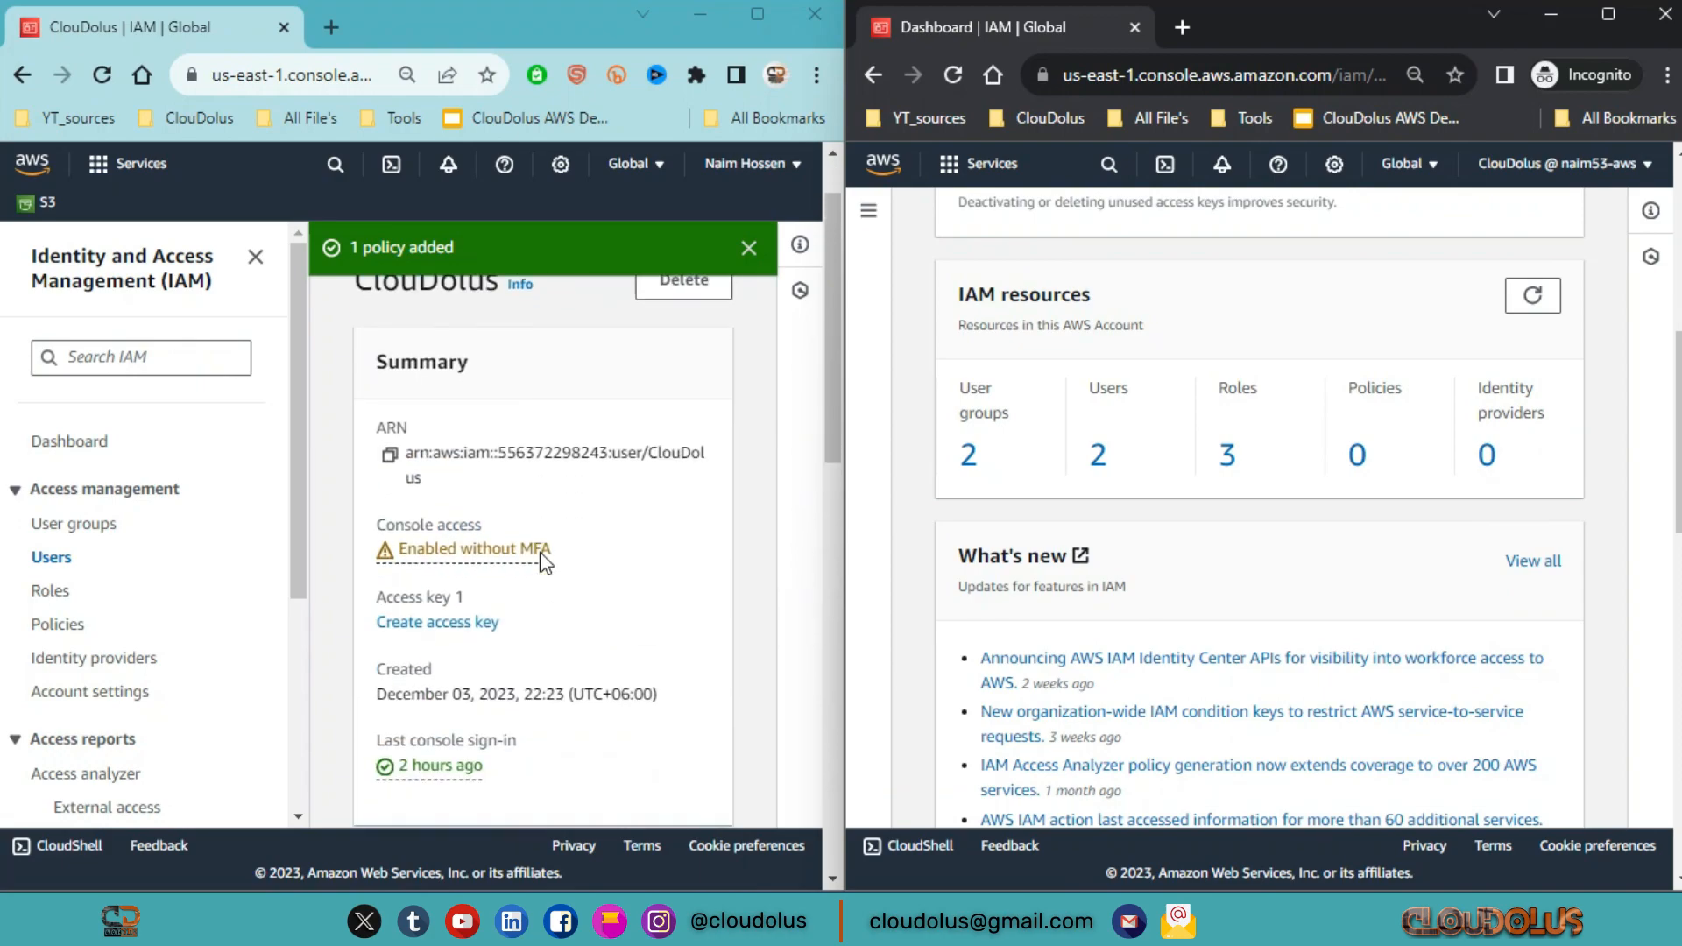
scroll(487, 511, down, 2)
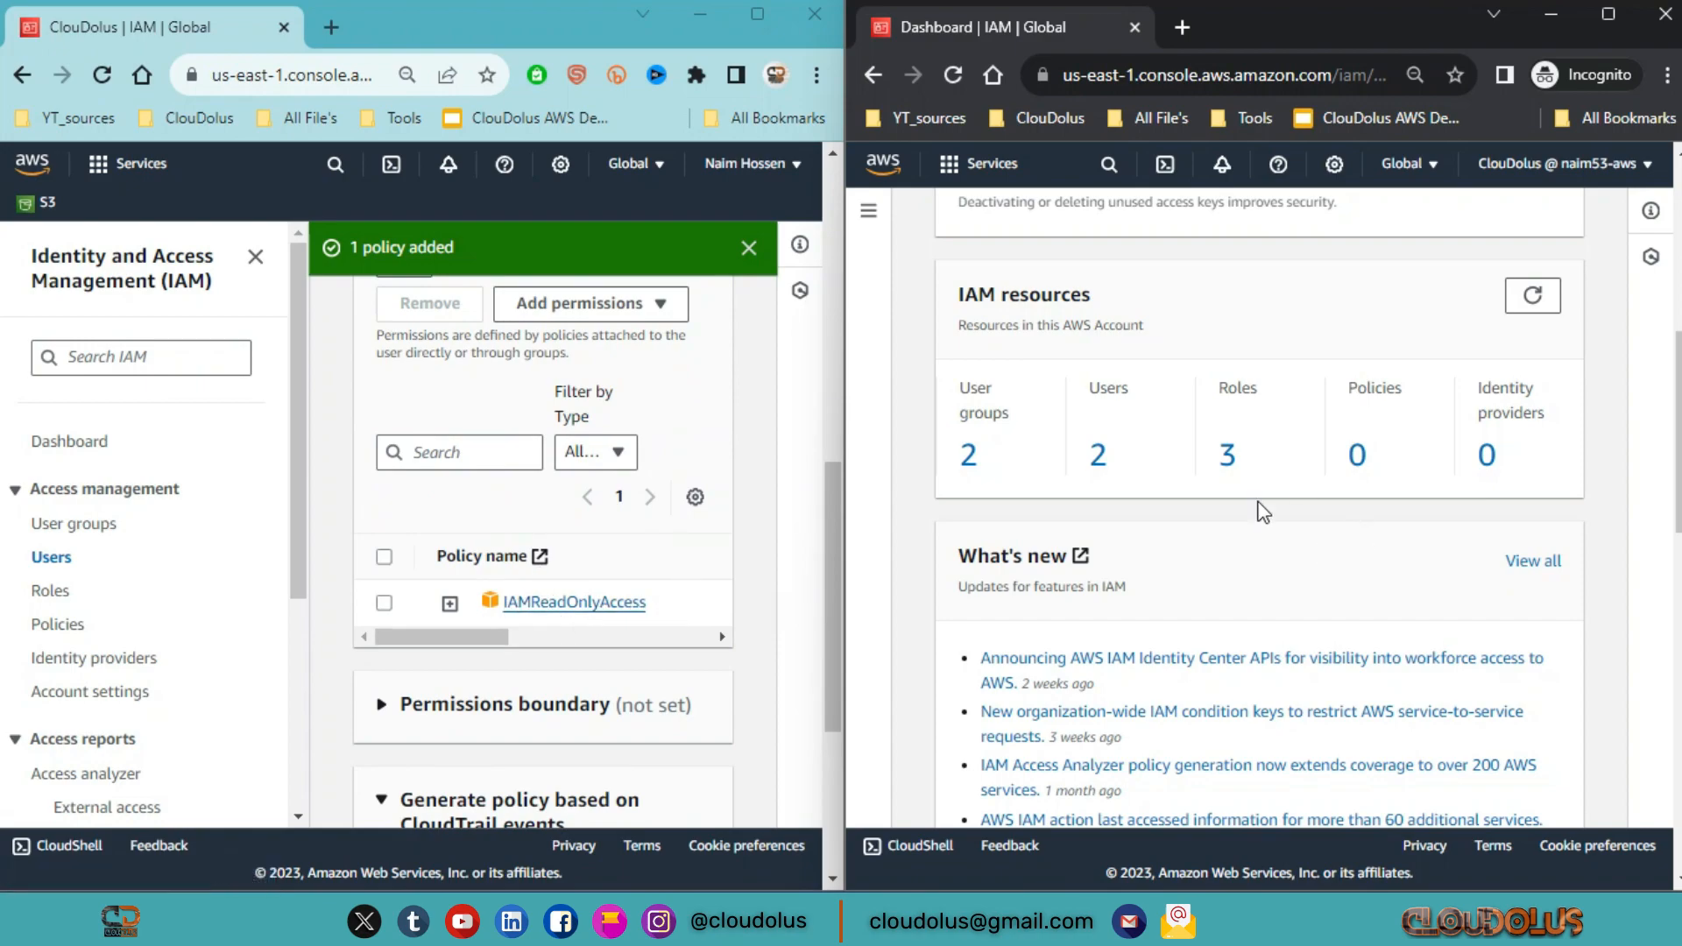
scroll(1182, 515, up, 2)
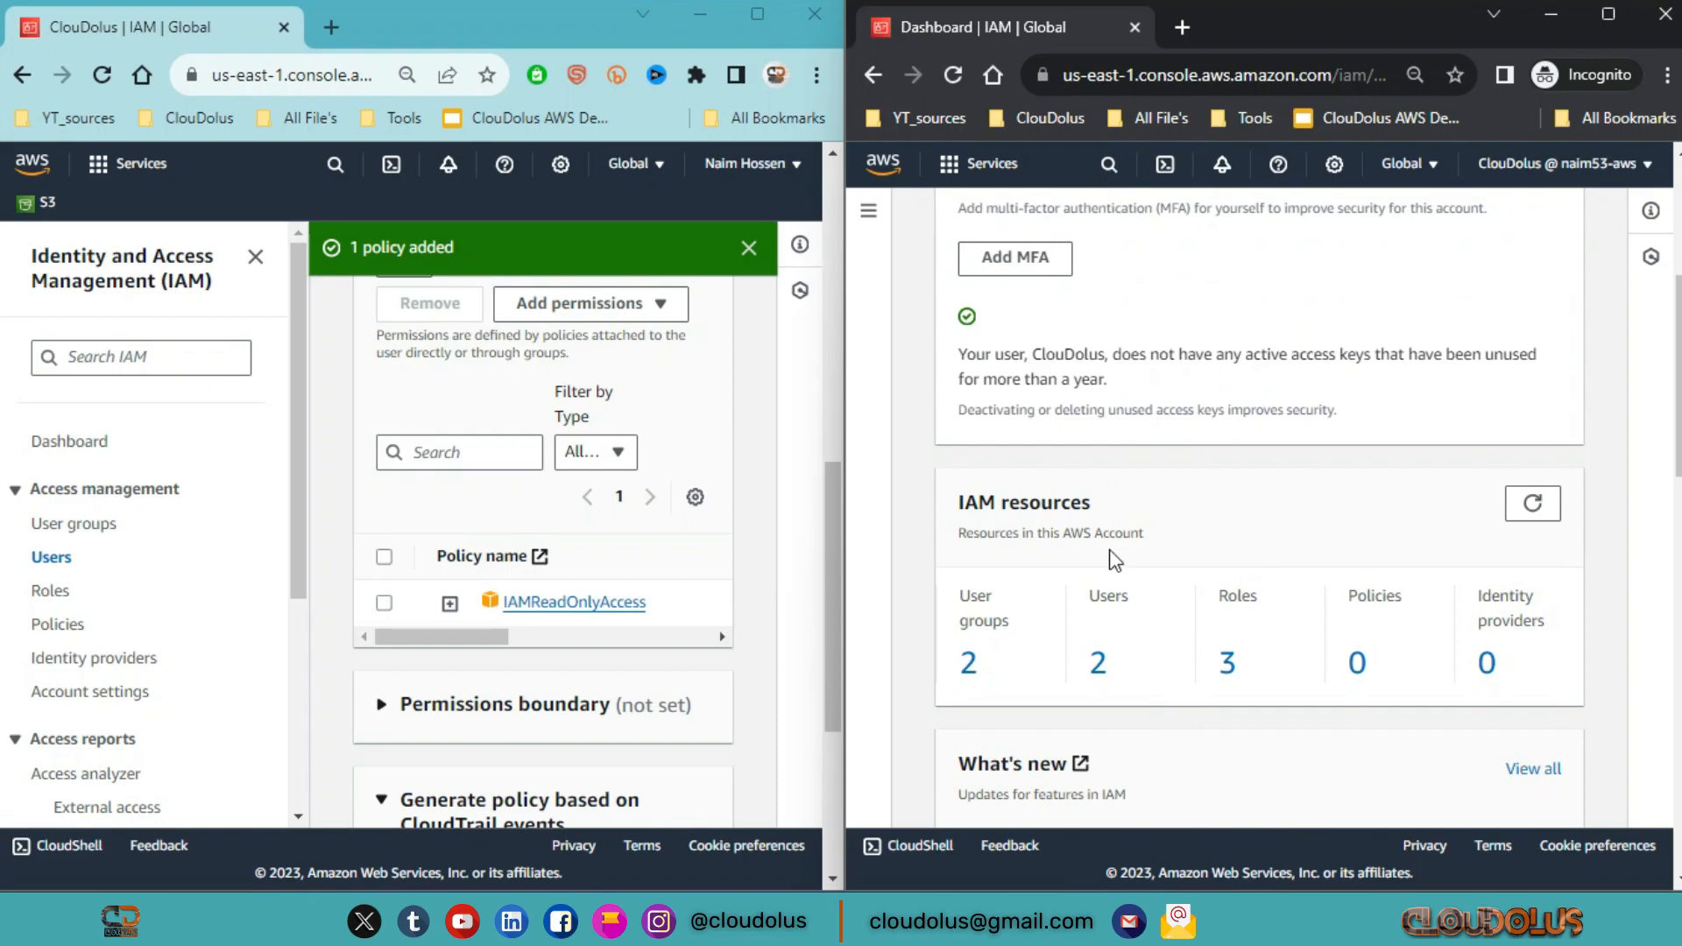
scroll(1106, 558, up, 4)
scroll(1077, 570, down, 4)
Step: In the ClouDolus session, open the user groups list and start creating a new group
click(868, 210)
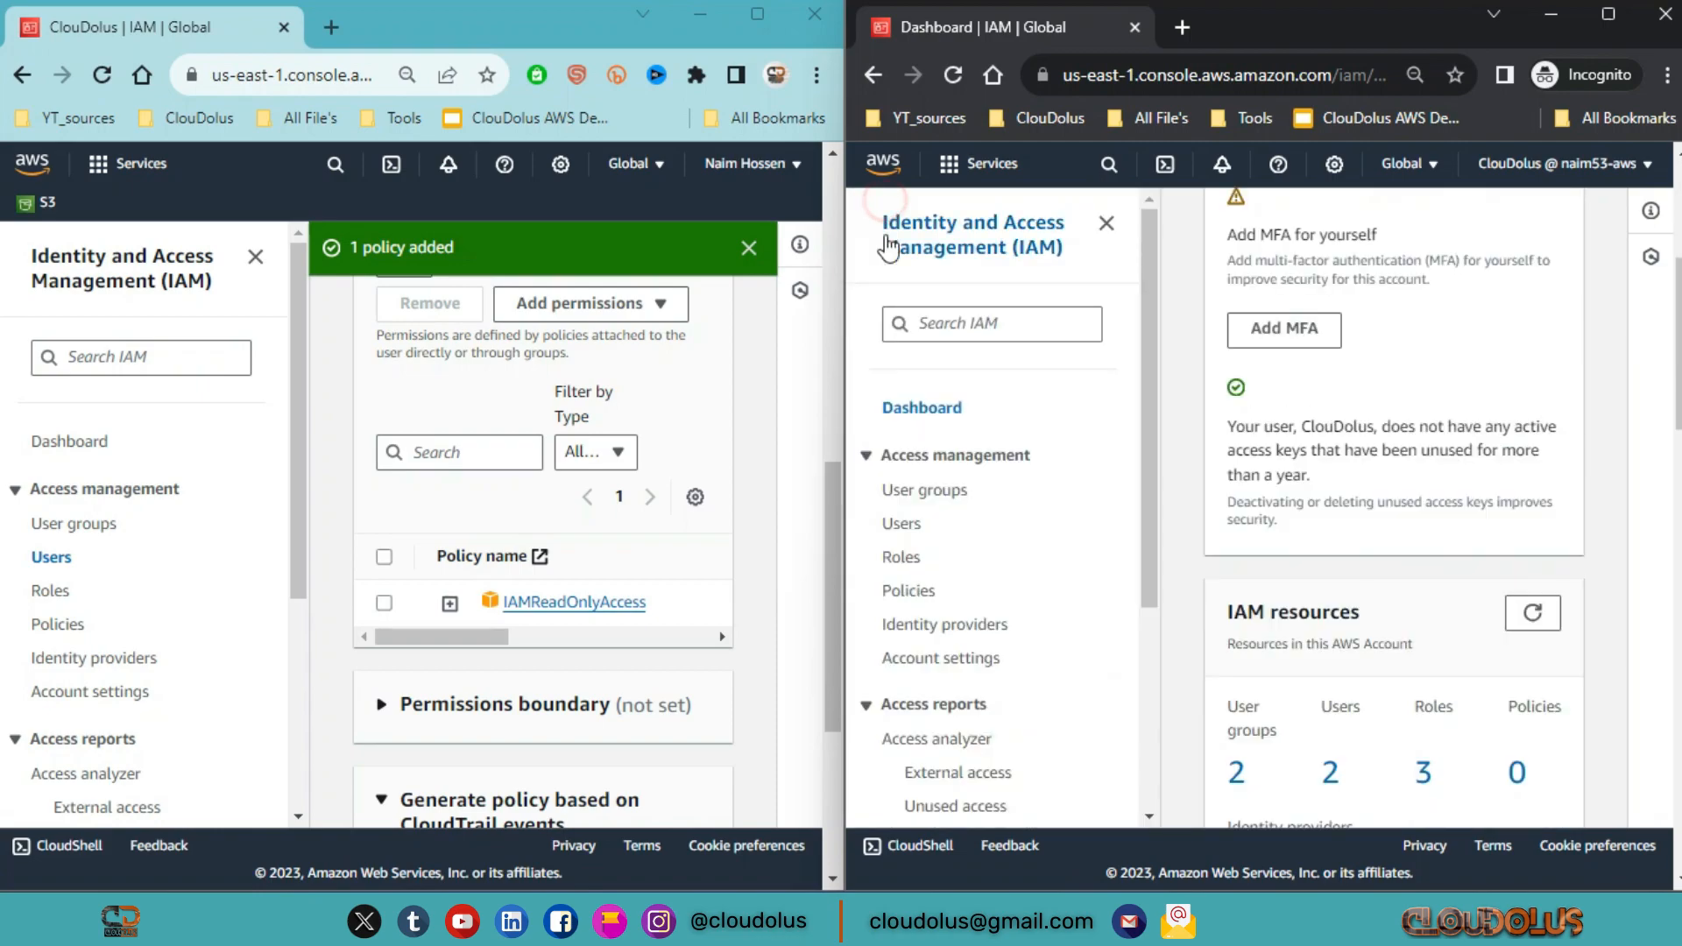
click(928, 500)
click(1101, 228)
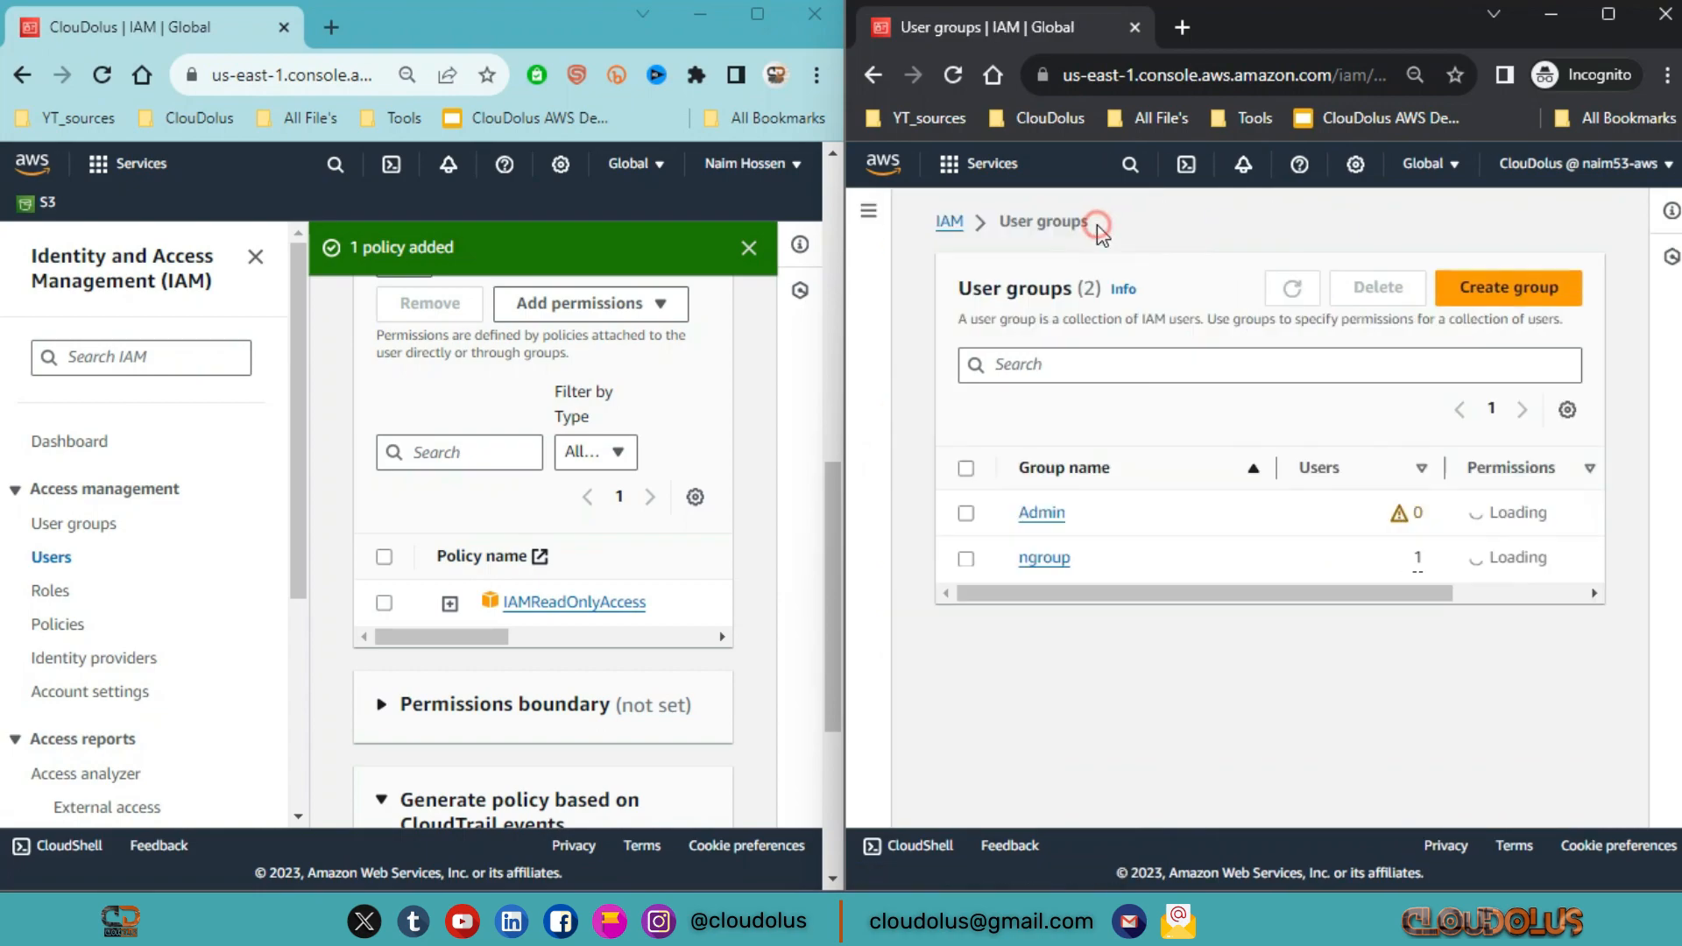
drag(1500, 321, 1509, 309)
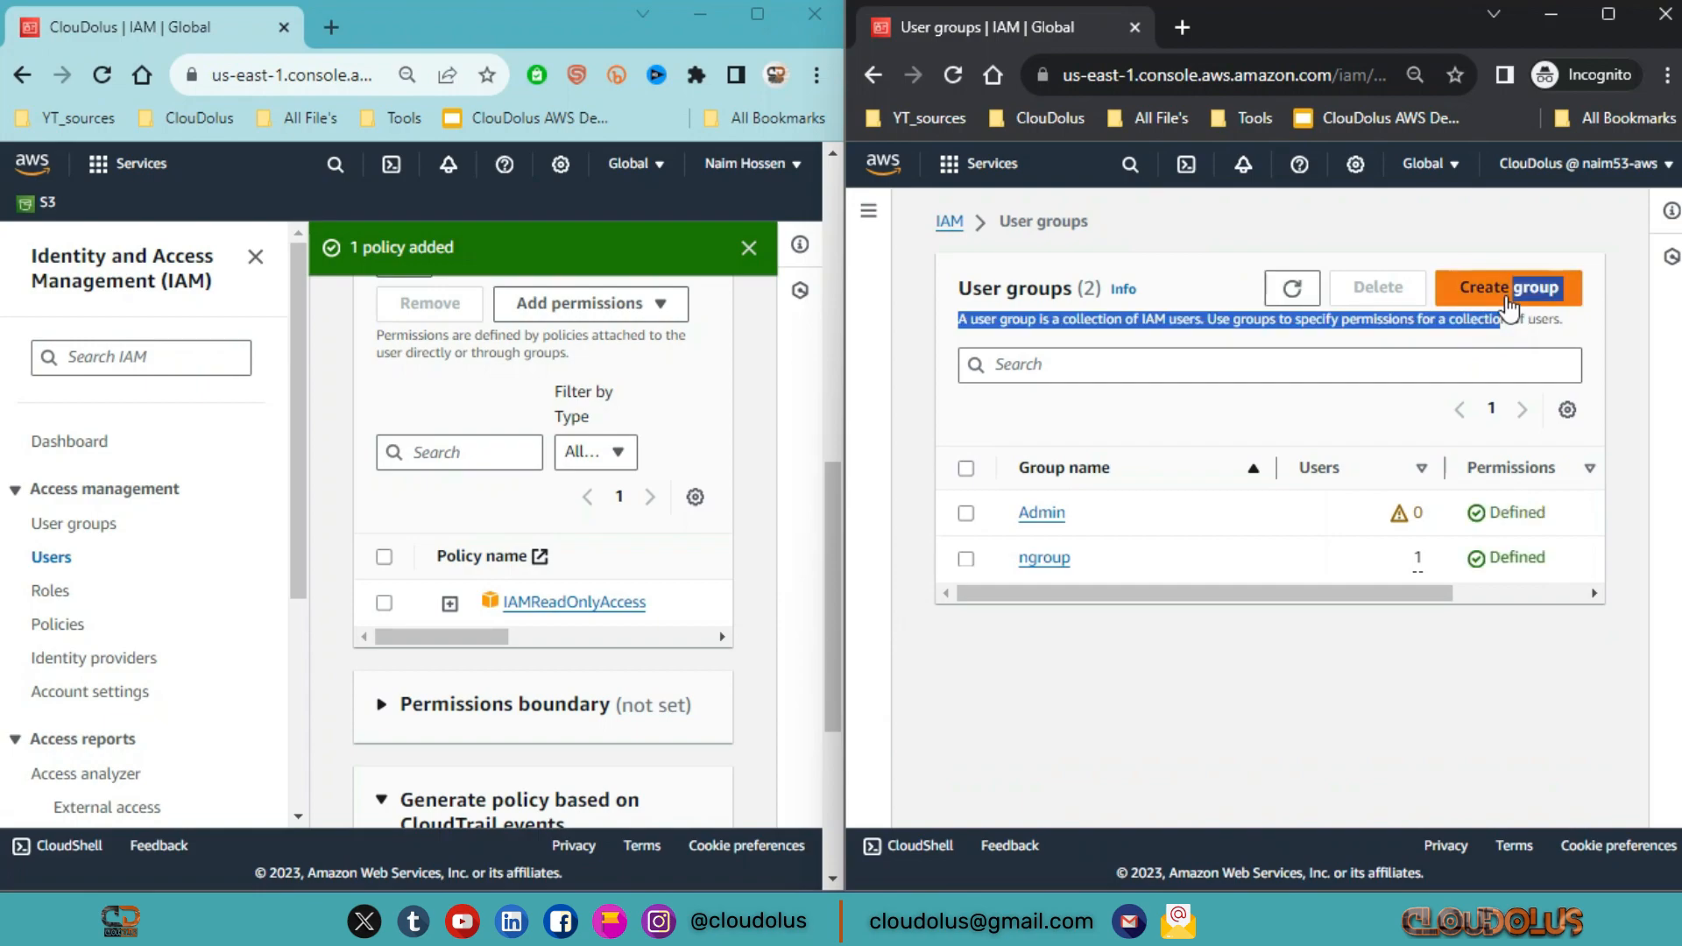
click(1509, 308)
Step: Name the new user group DemoGroup
scroll(1400, 717, down, 5)
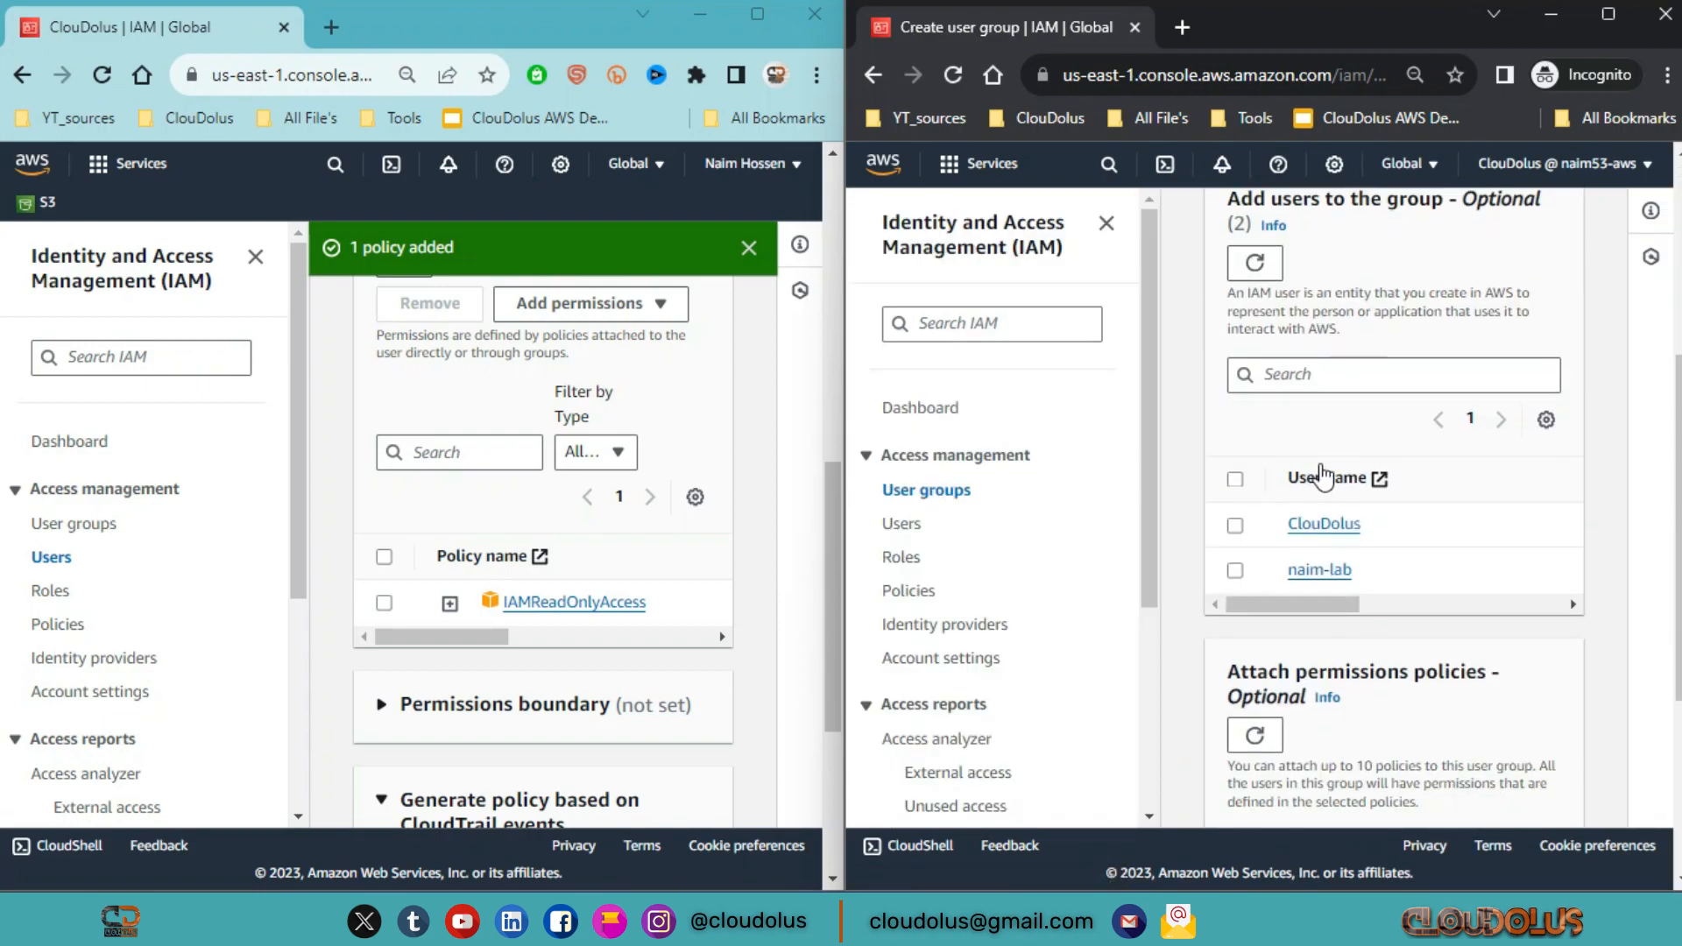
scroll(1311, 481, up, 5)
click(1398, 477)
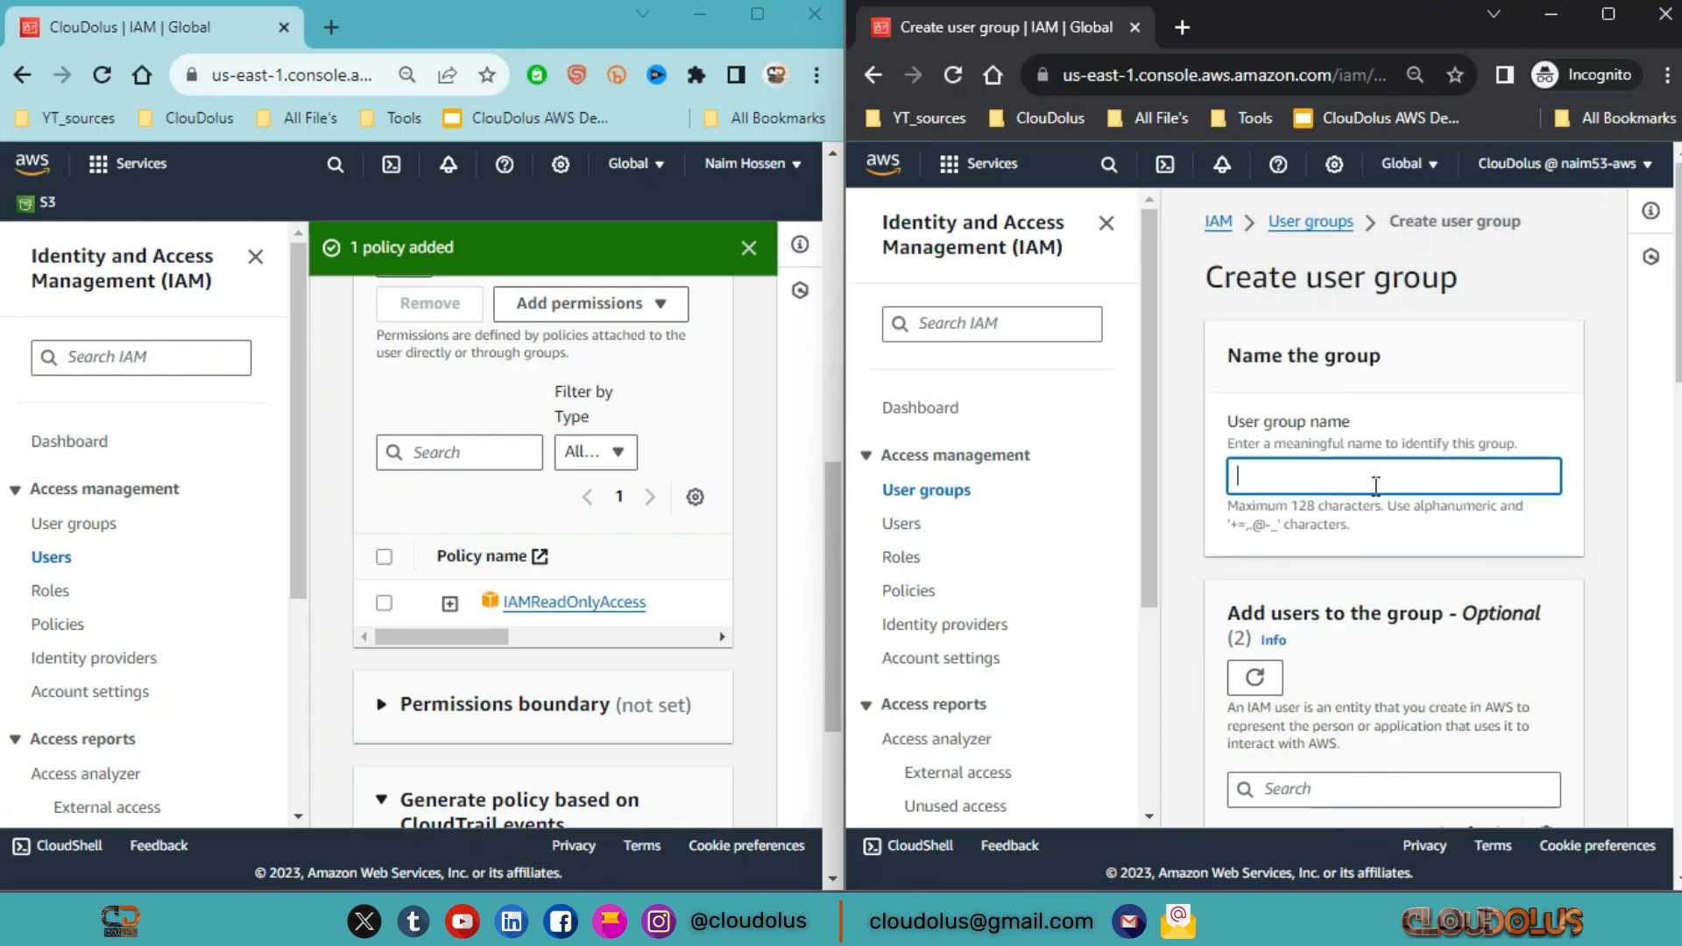
text(Demo)
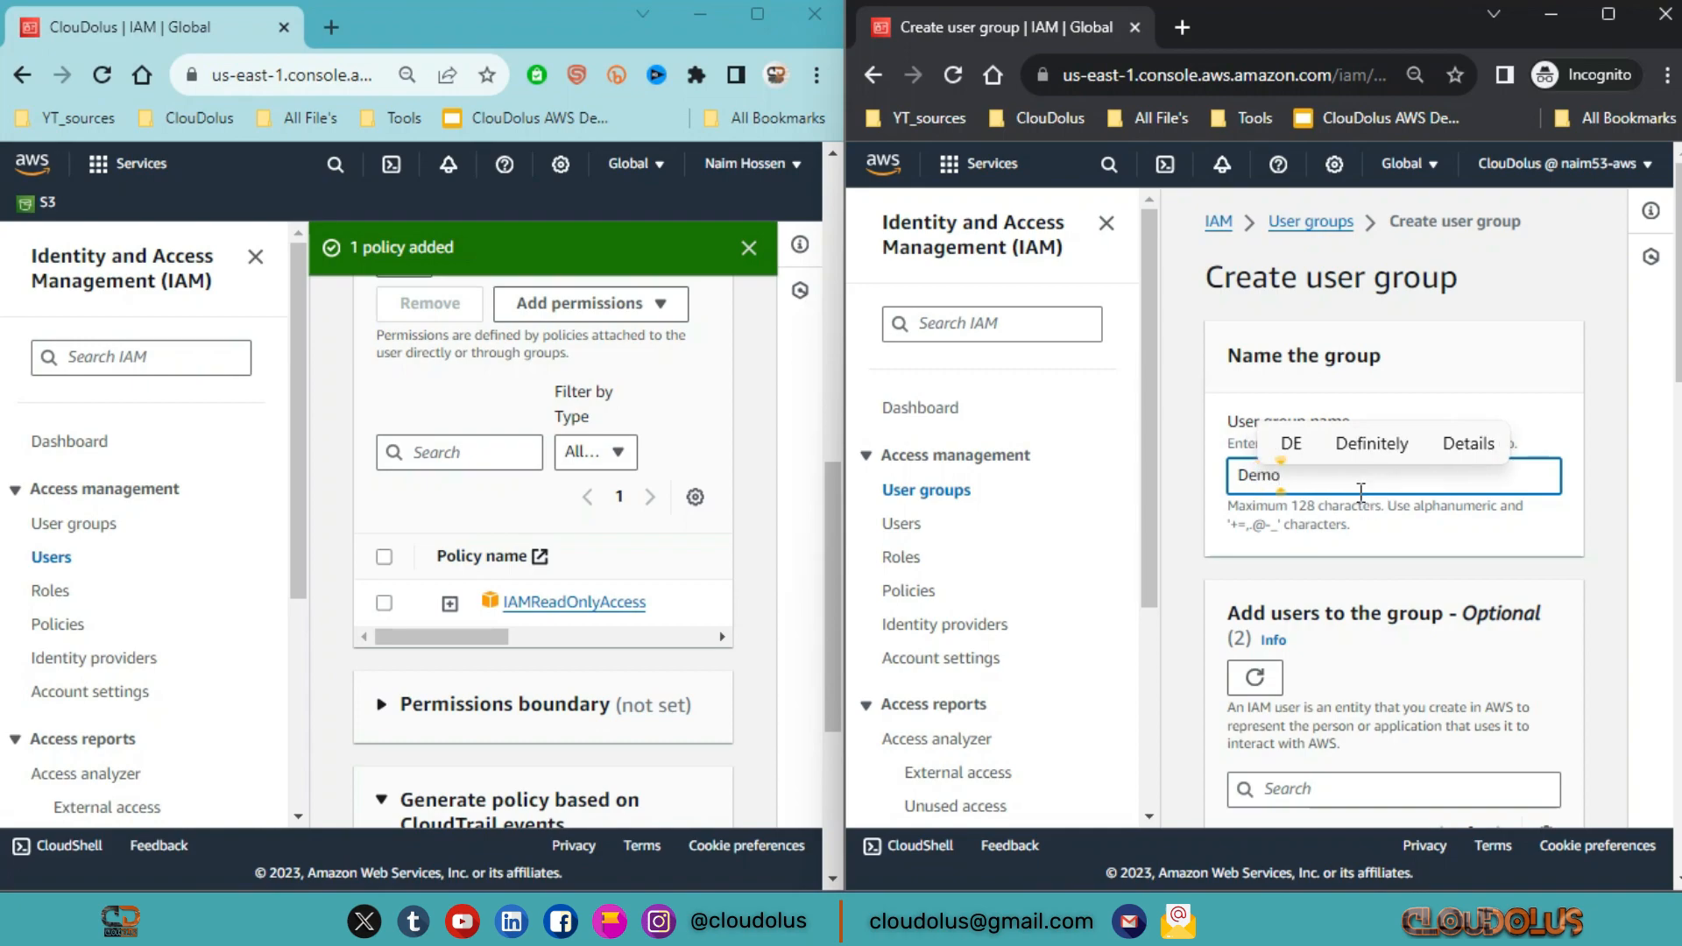
text(Gr)
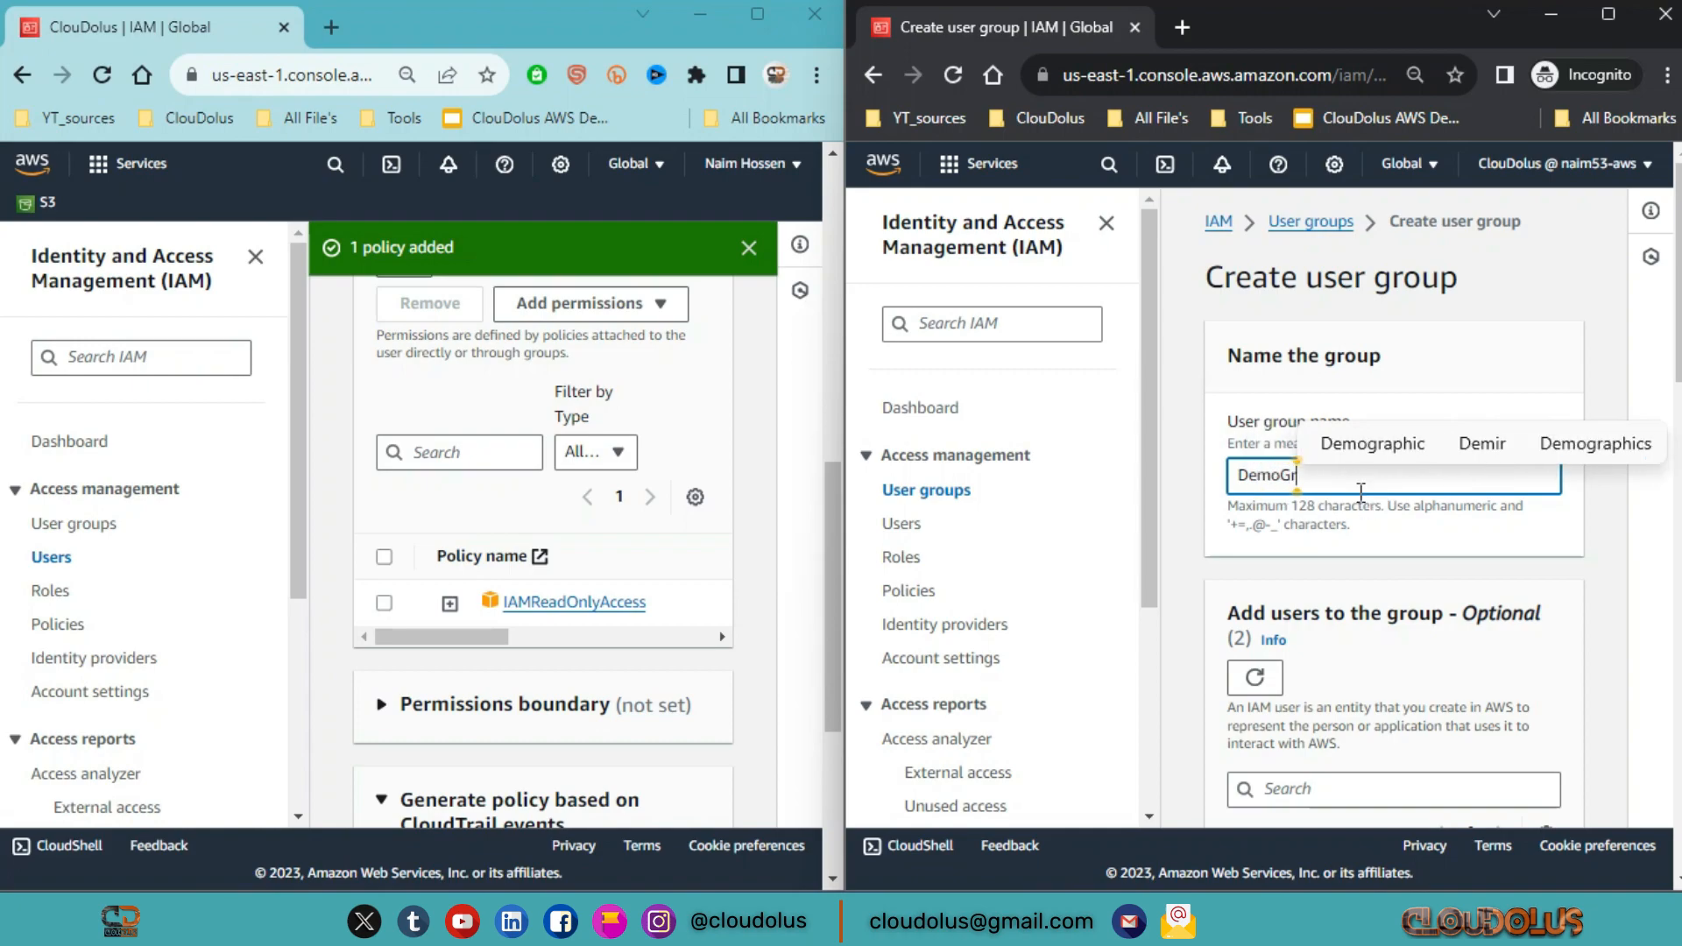
text(oup)
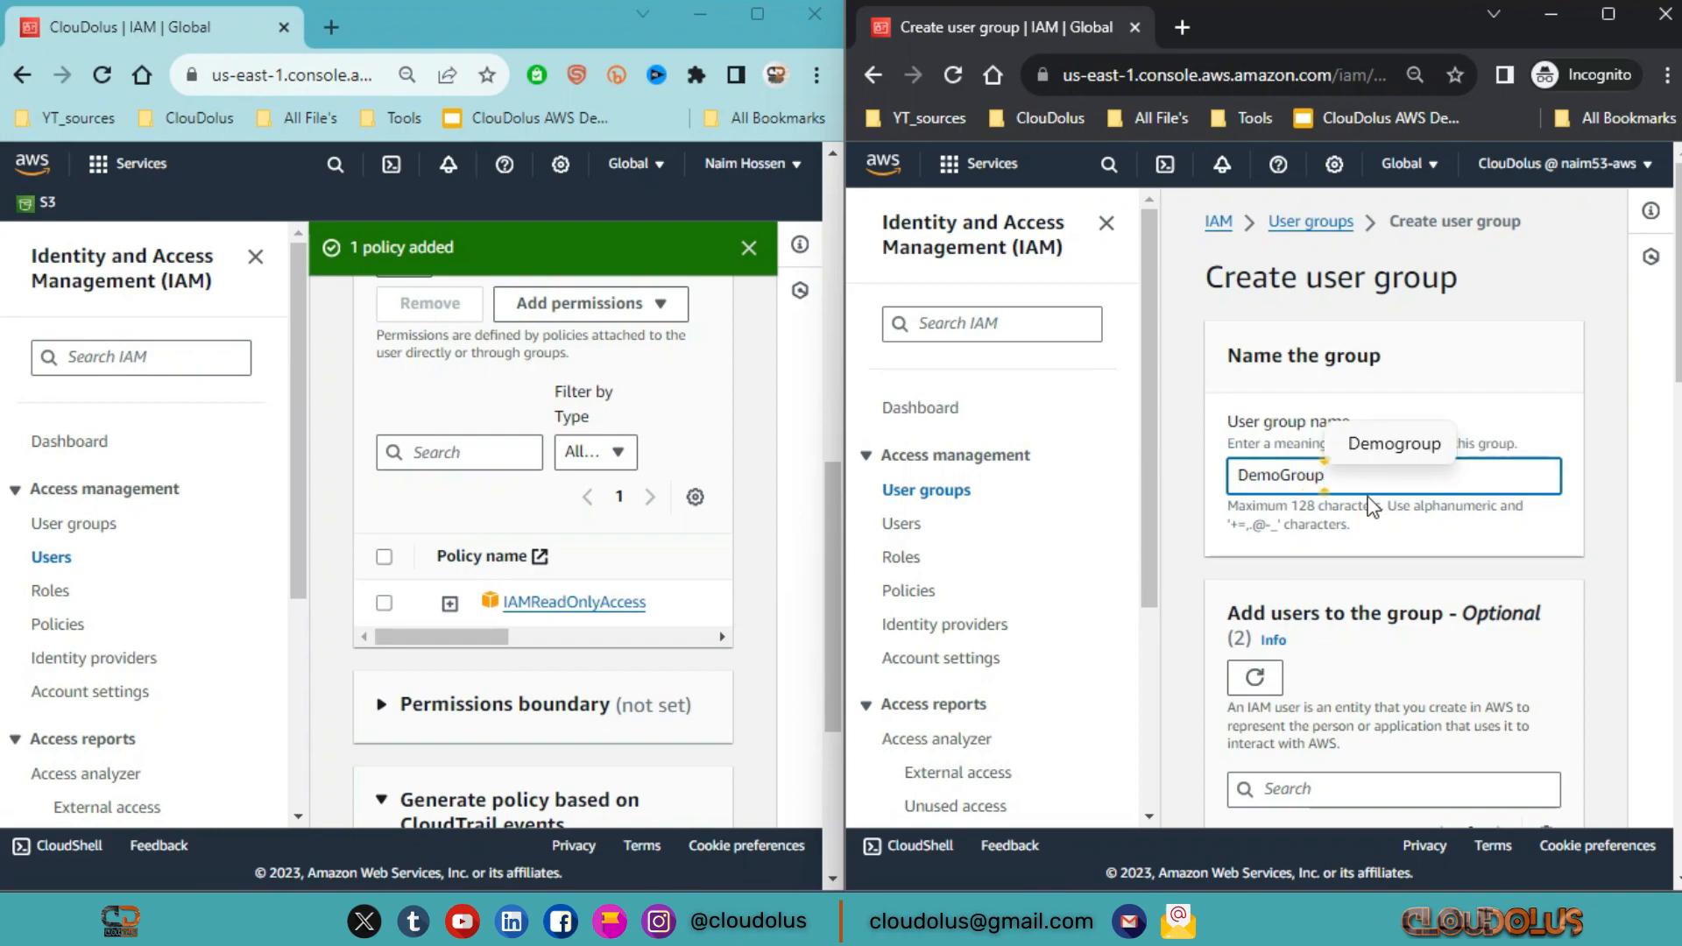
Step: Select the ClouDolus user as a member of the new group
scroll(1375, 517, down, 2)
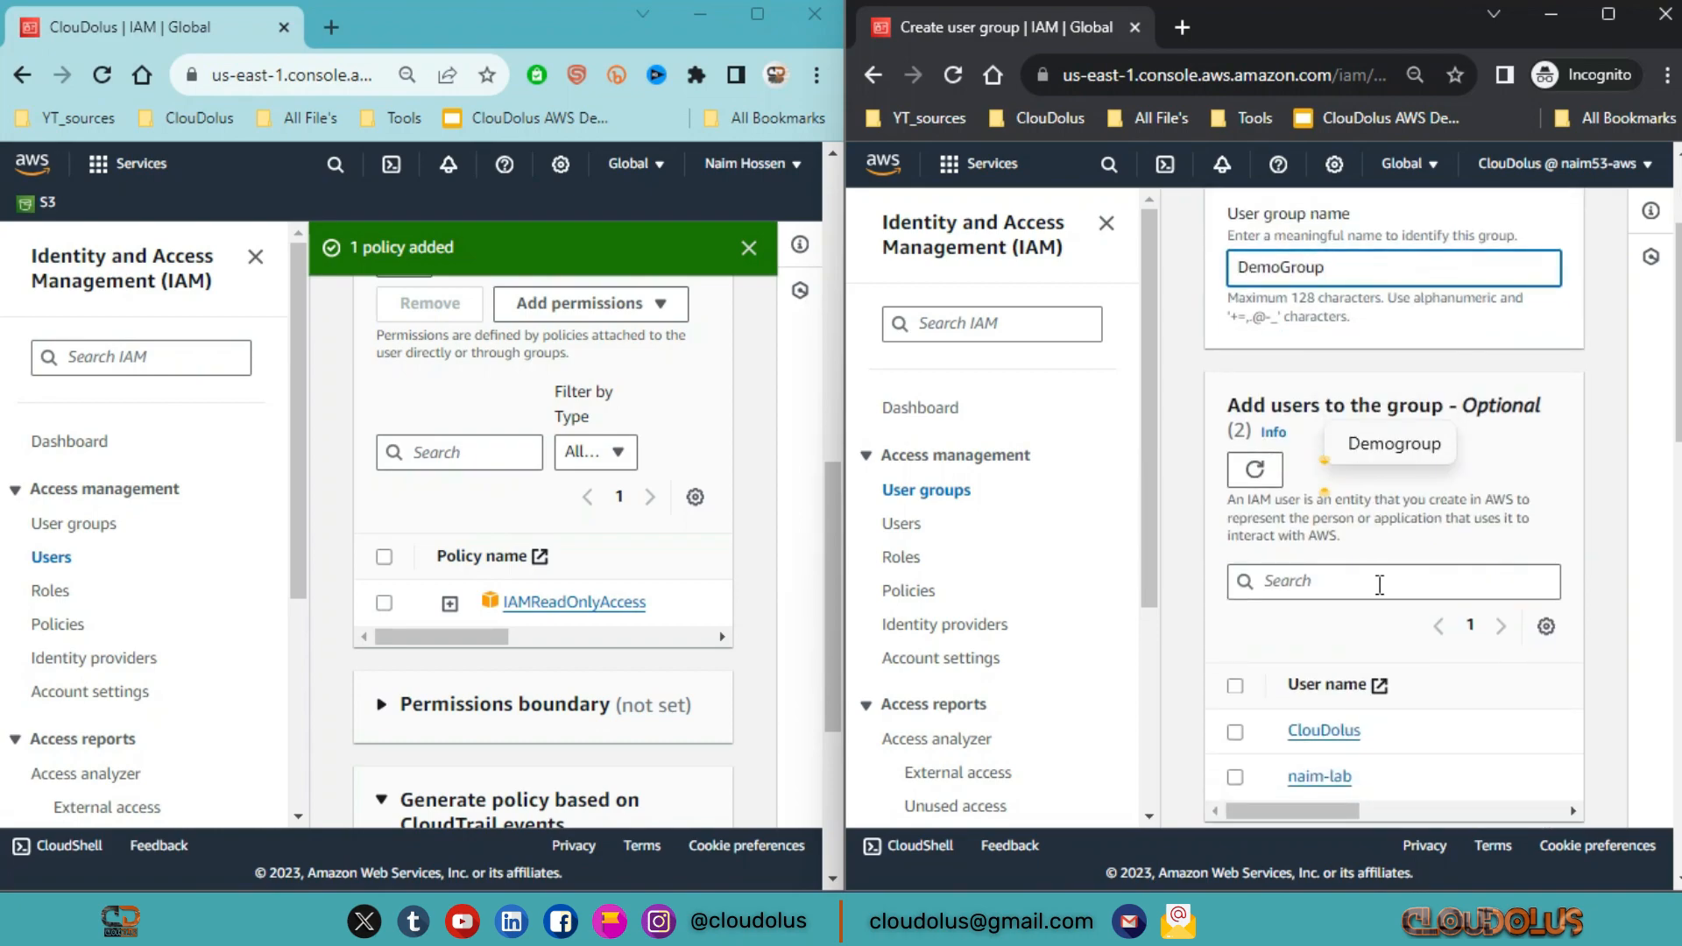
click(1380, 585)
scroll(1380, 585, down, 2)
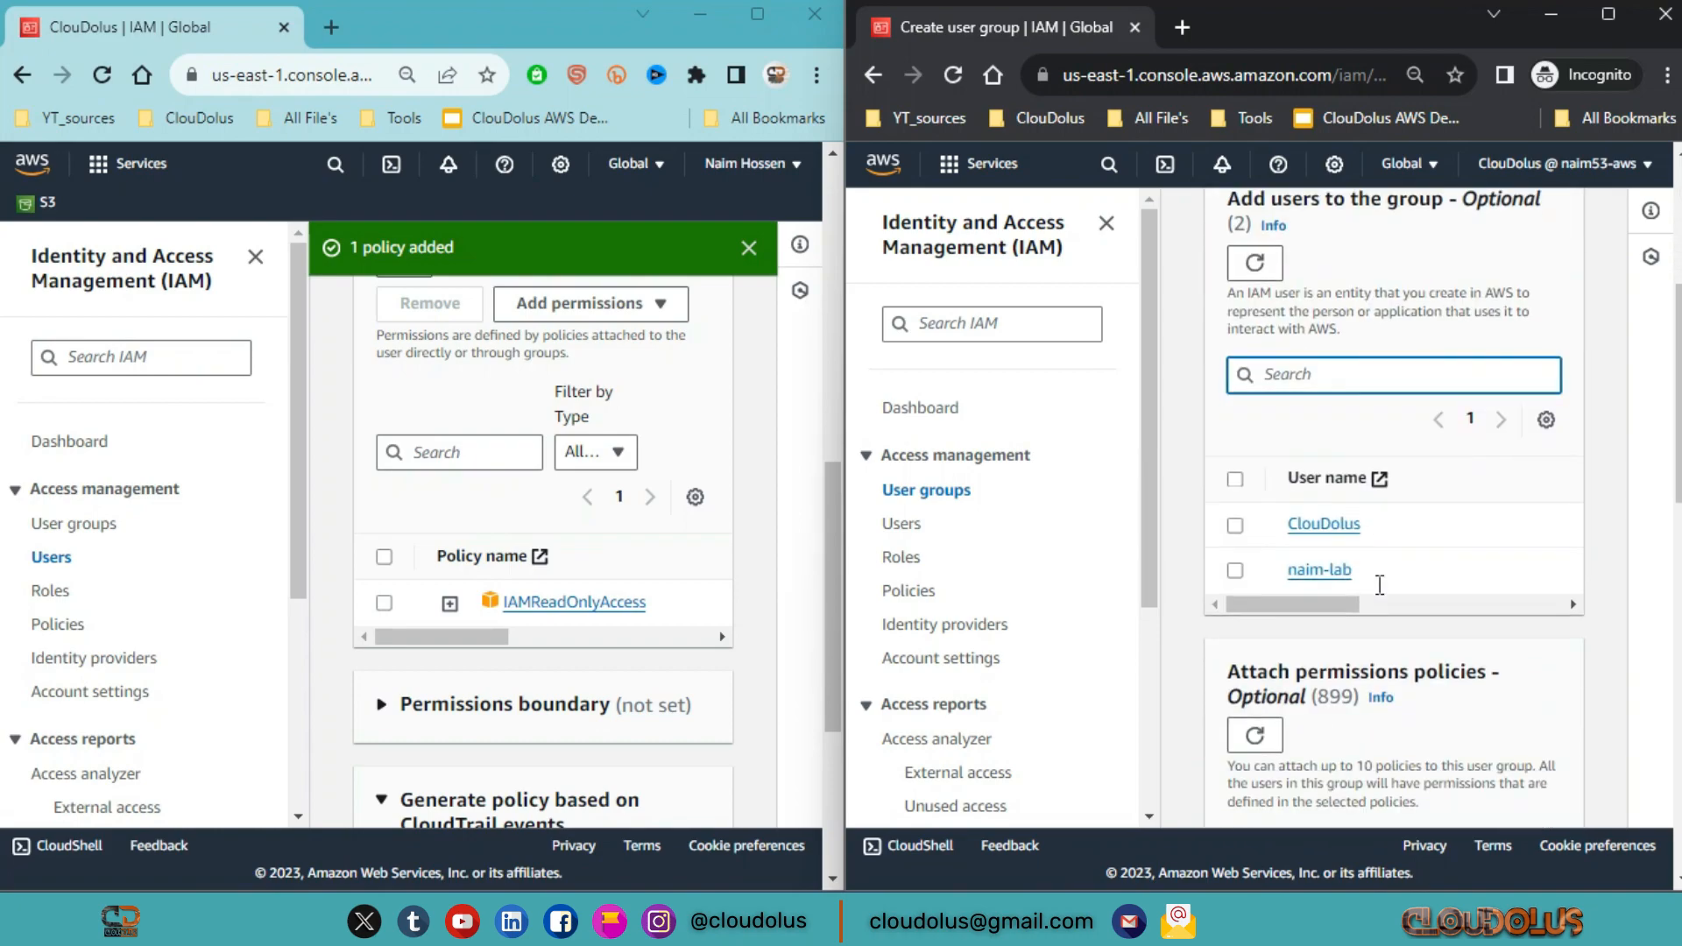
click(1236, 525)
Step: Filter the permissions policies by IAM, select IAMFullAccess for the group, and try to create the group
scroll(1315, 544, down, 5)
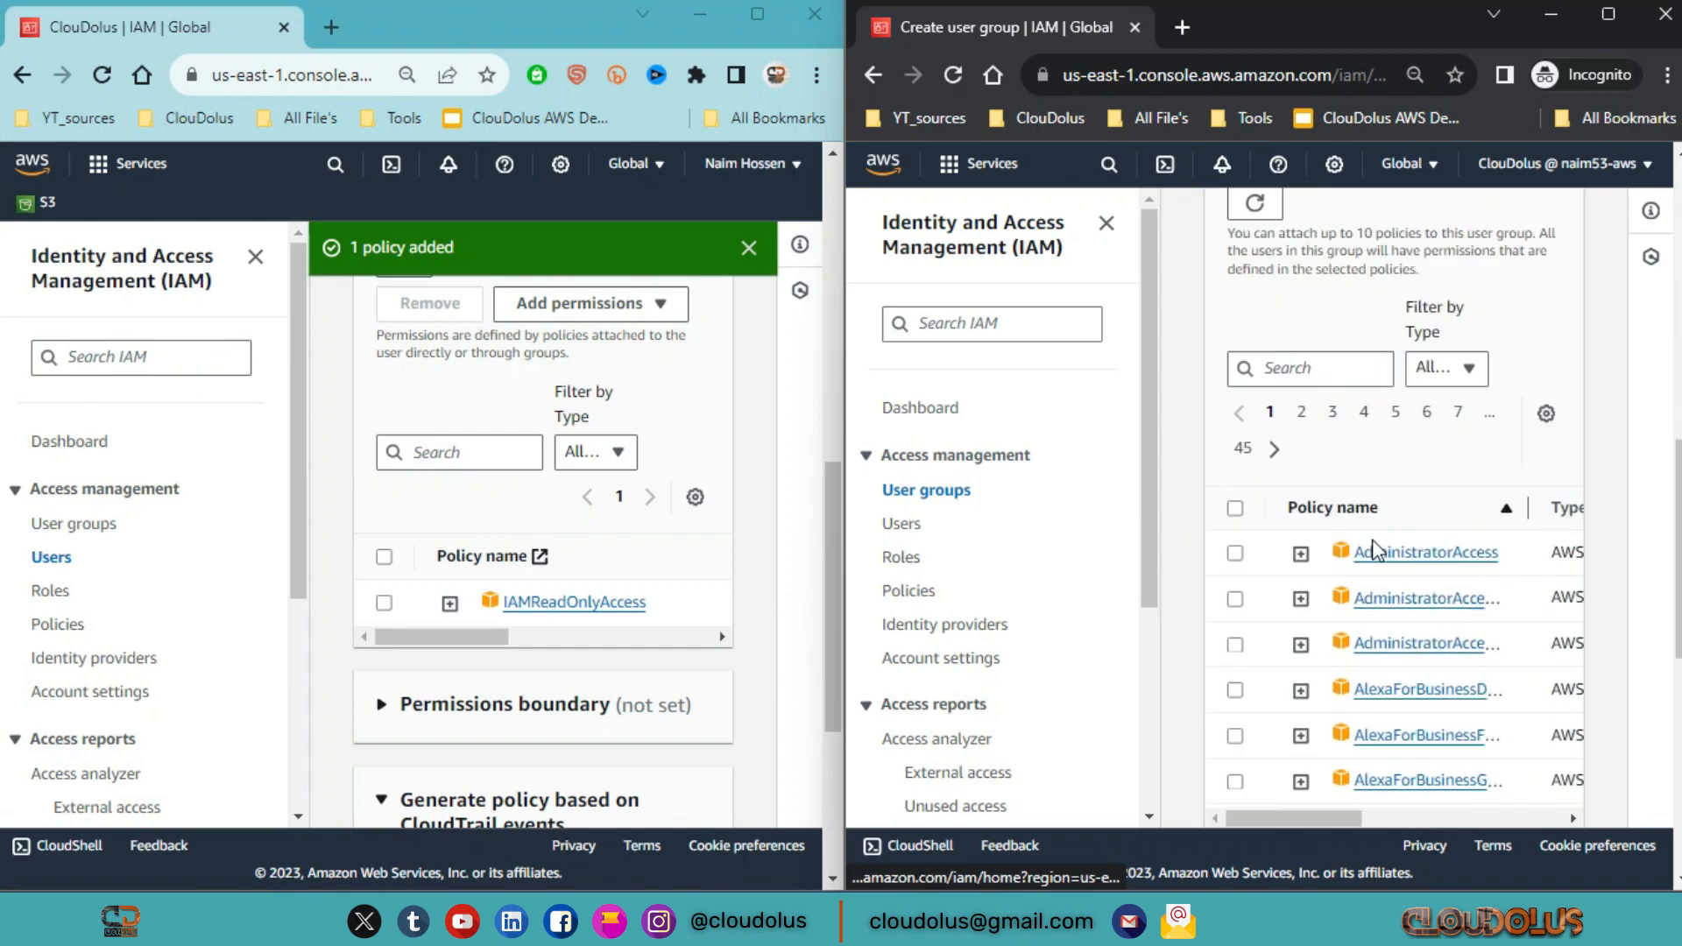
scroll(1367, 561, up, 1)
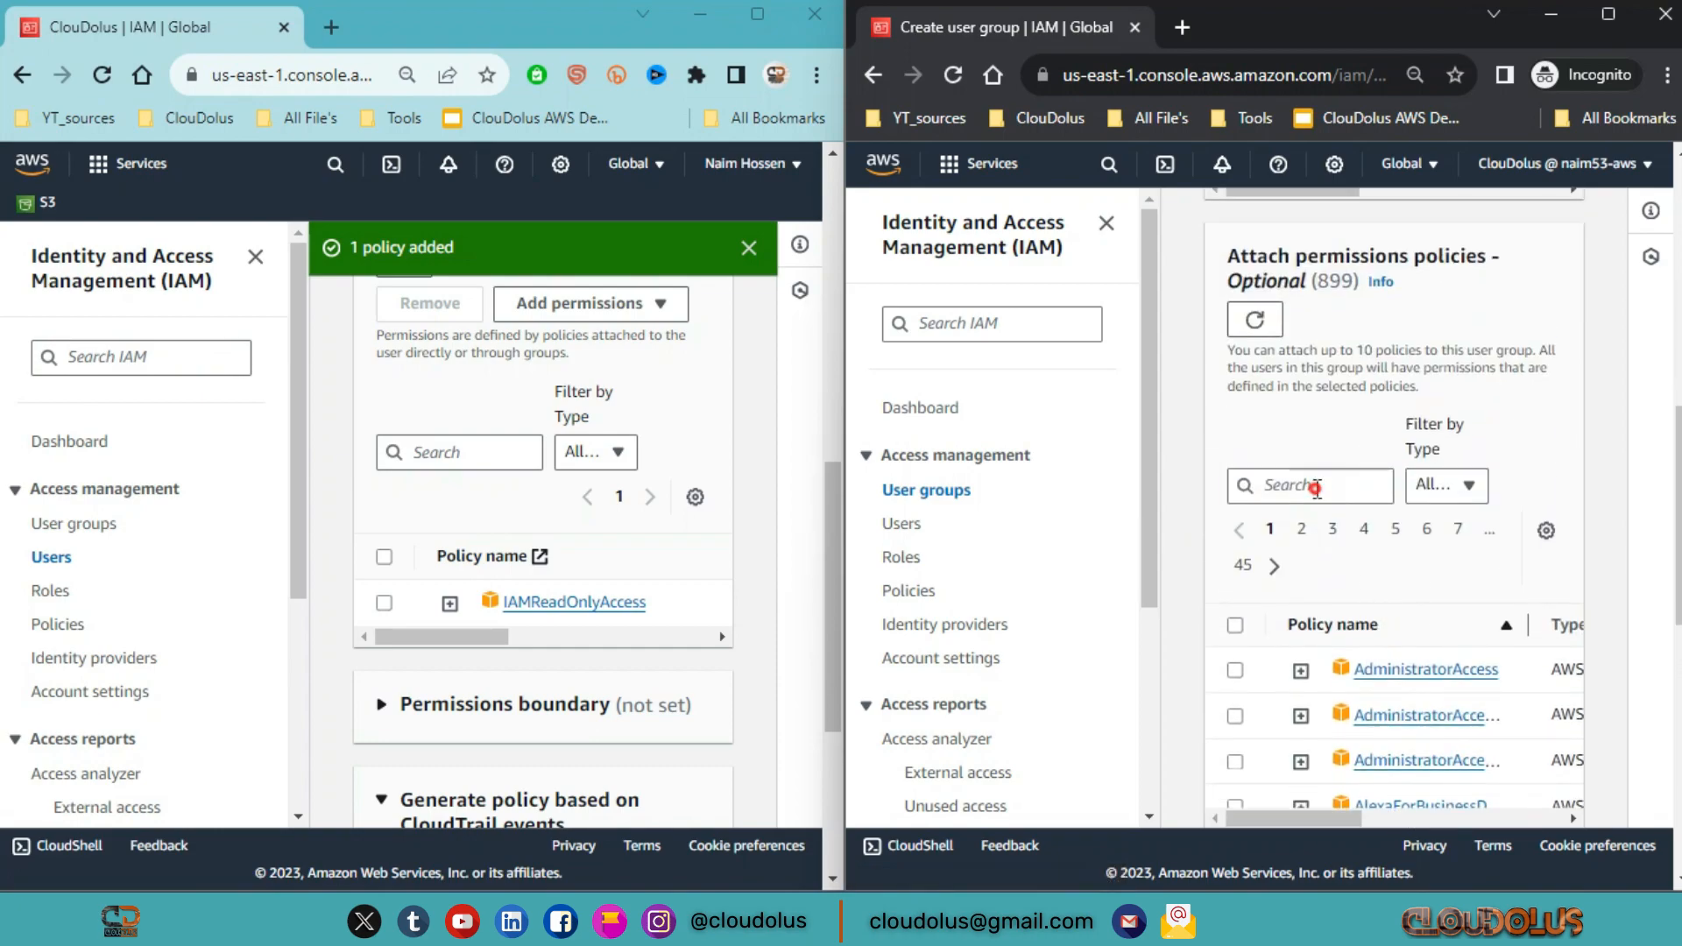
click(1316, 488)
scroll(1371, 604, down, 2)
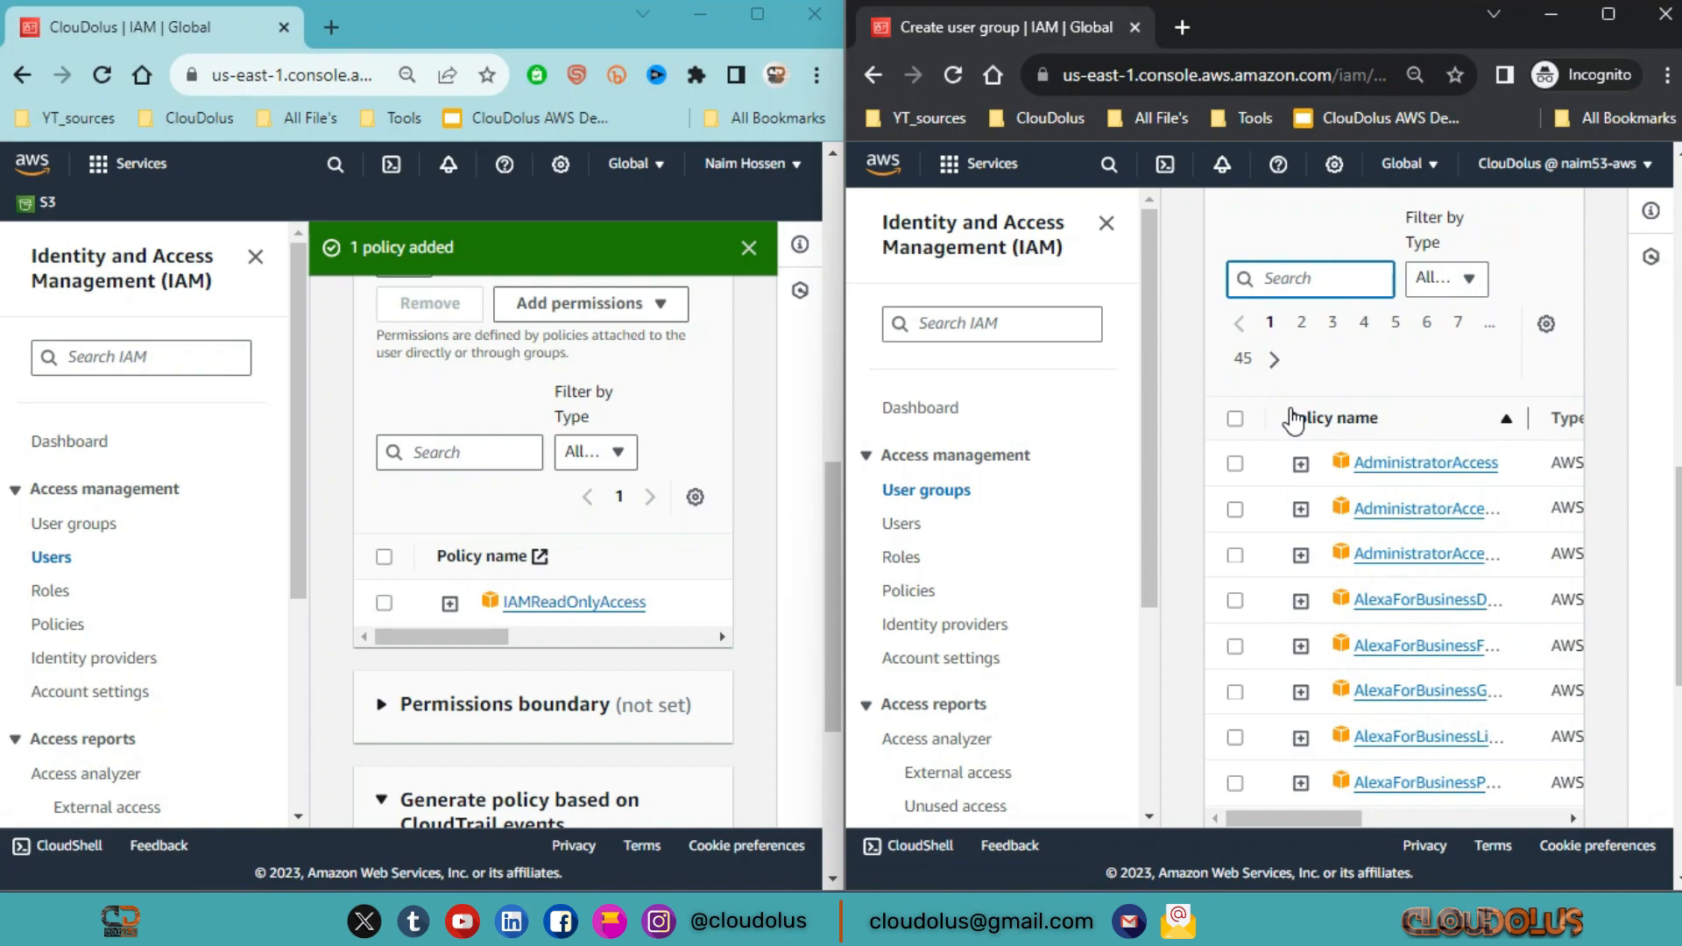
text(IAM)
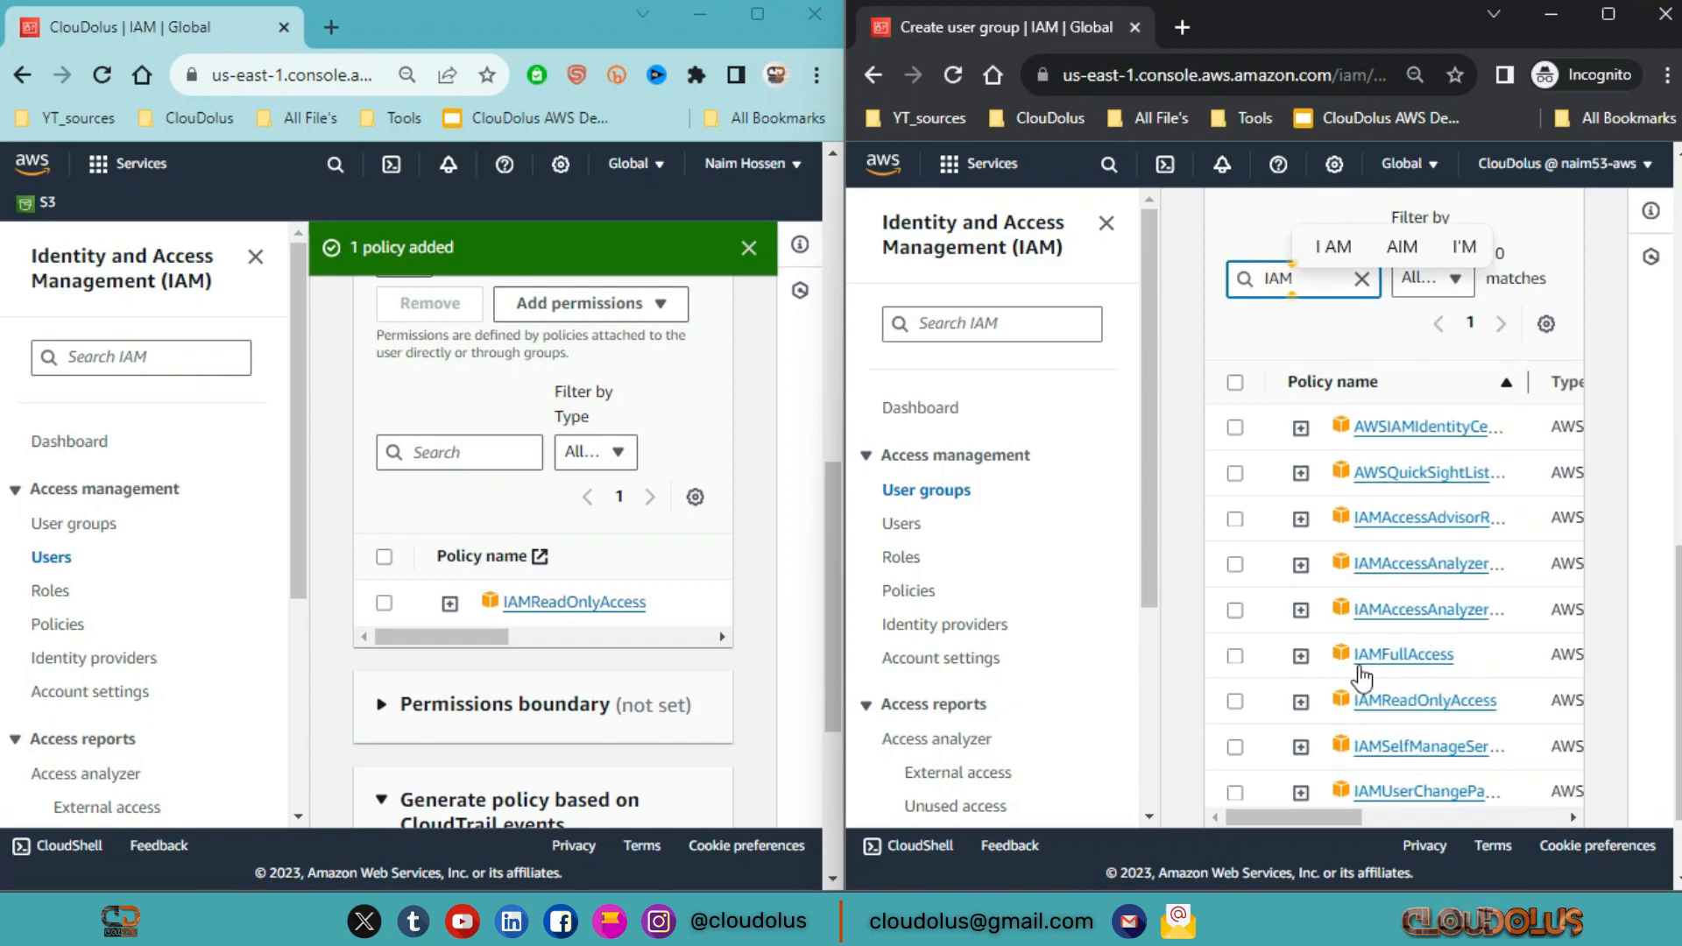
click(1236, 657)
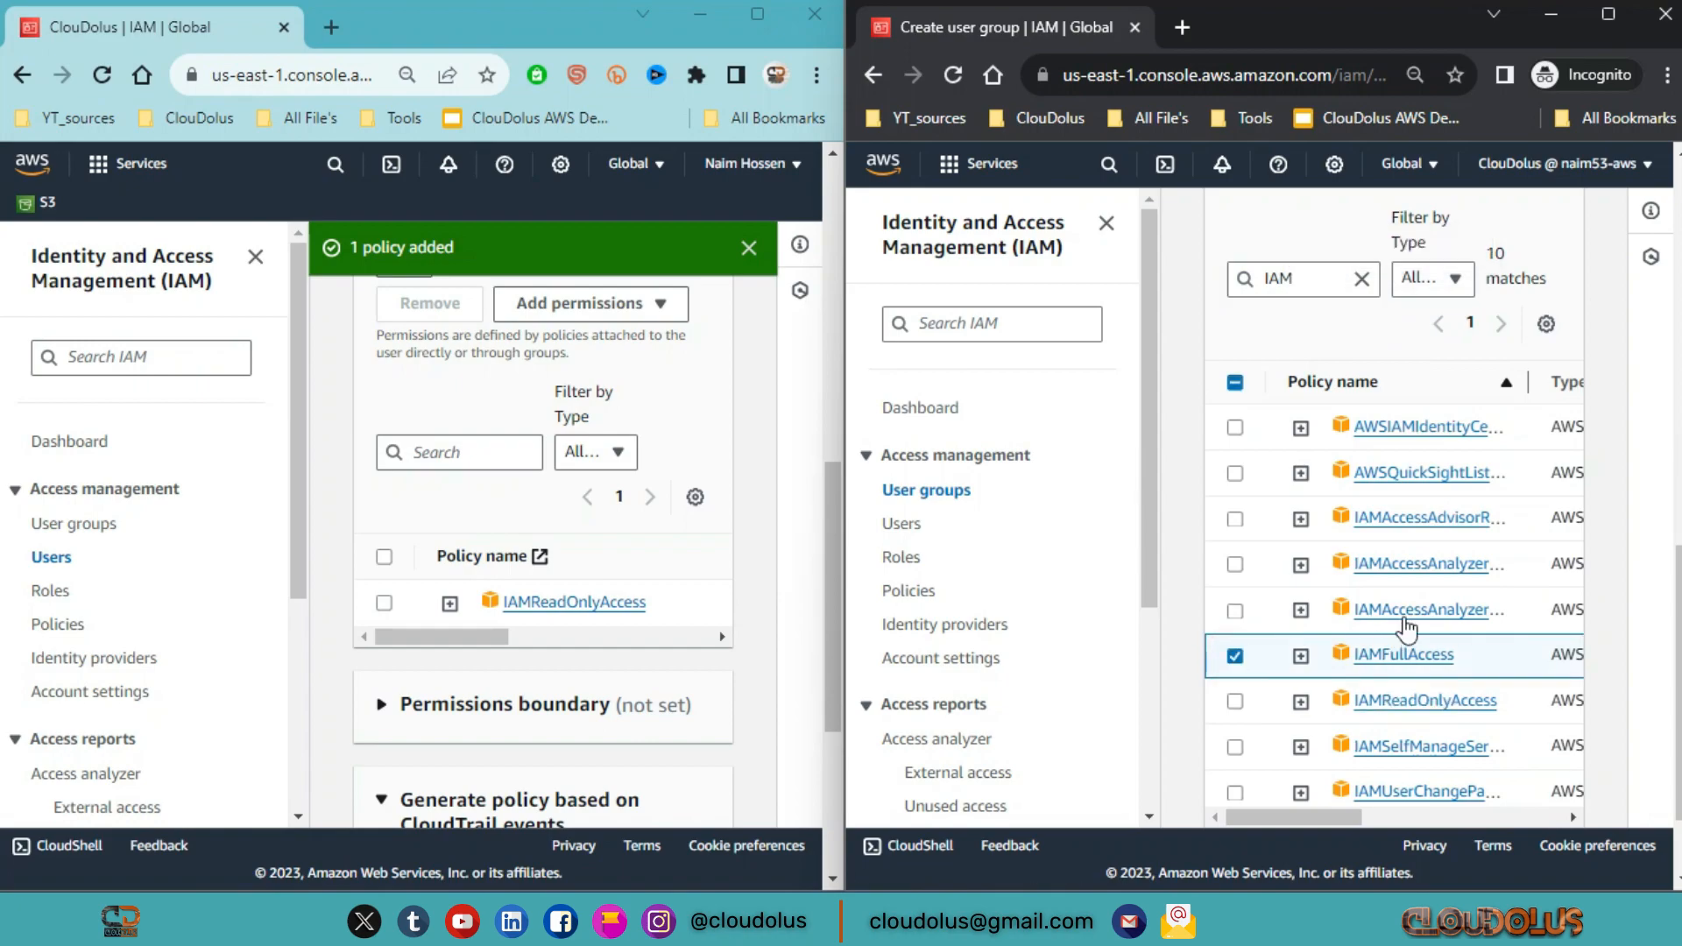
scroll(1358, 635, down, 3)
click(1519, 791)
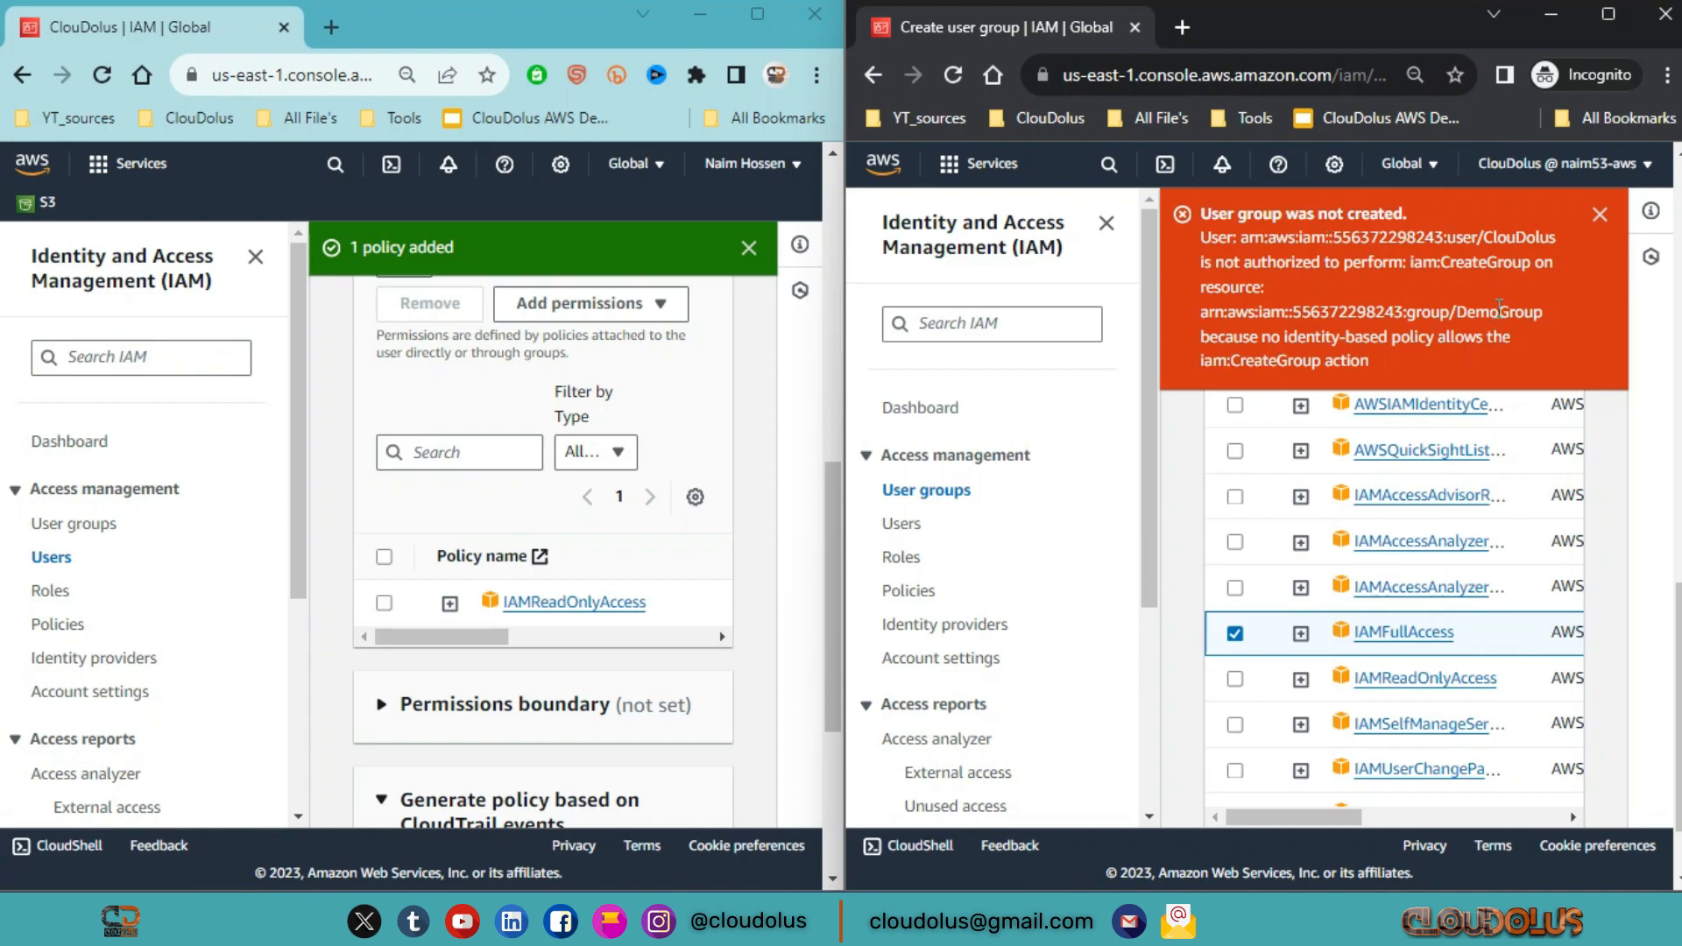
Step: Highlight the user's IAMReadOnlyAccess policy in the administrator's window, then dismiss the ClouDolus session's error and try creating DemoGroup again
drag(676, 606, 497, 623)
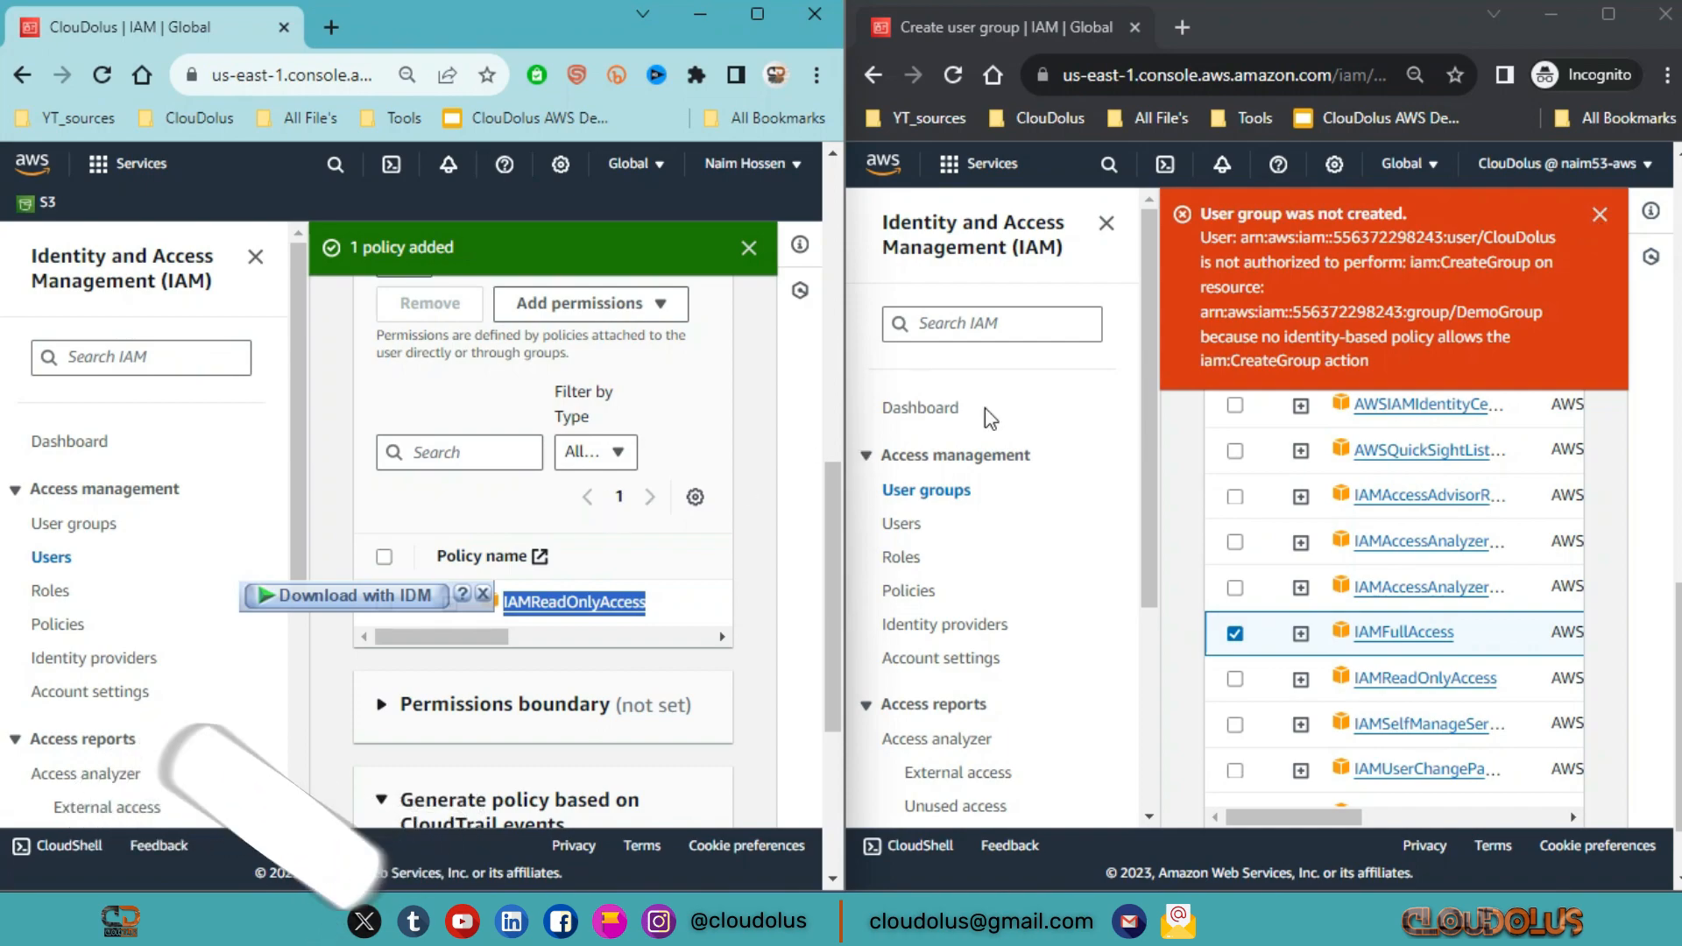
click(1599, 214)
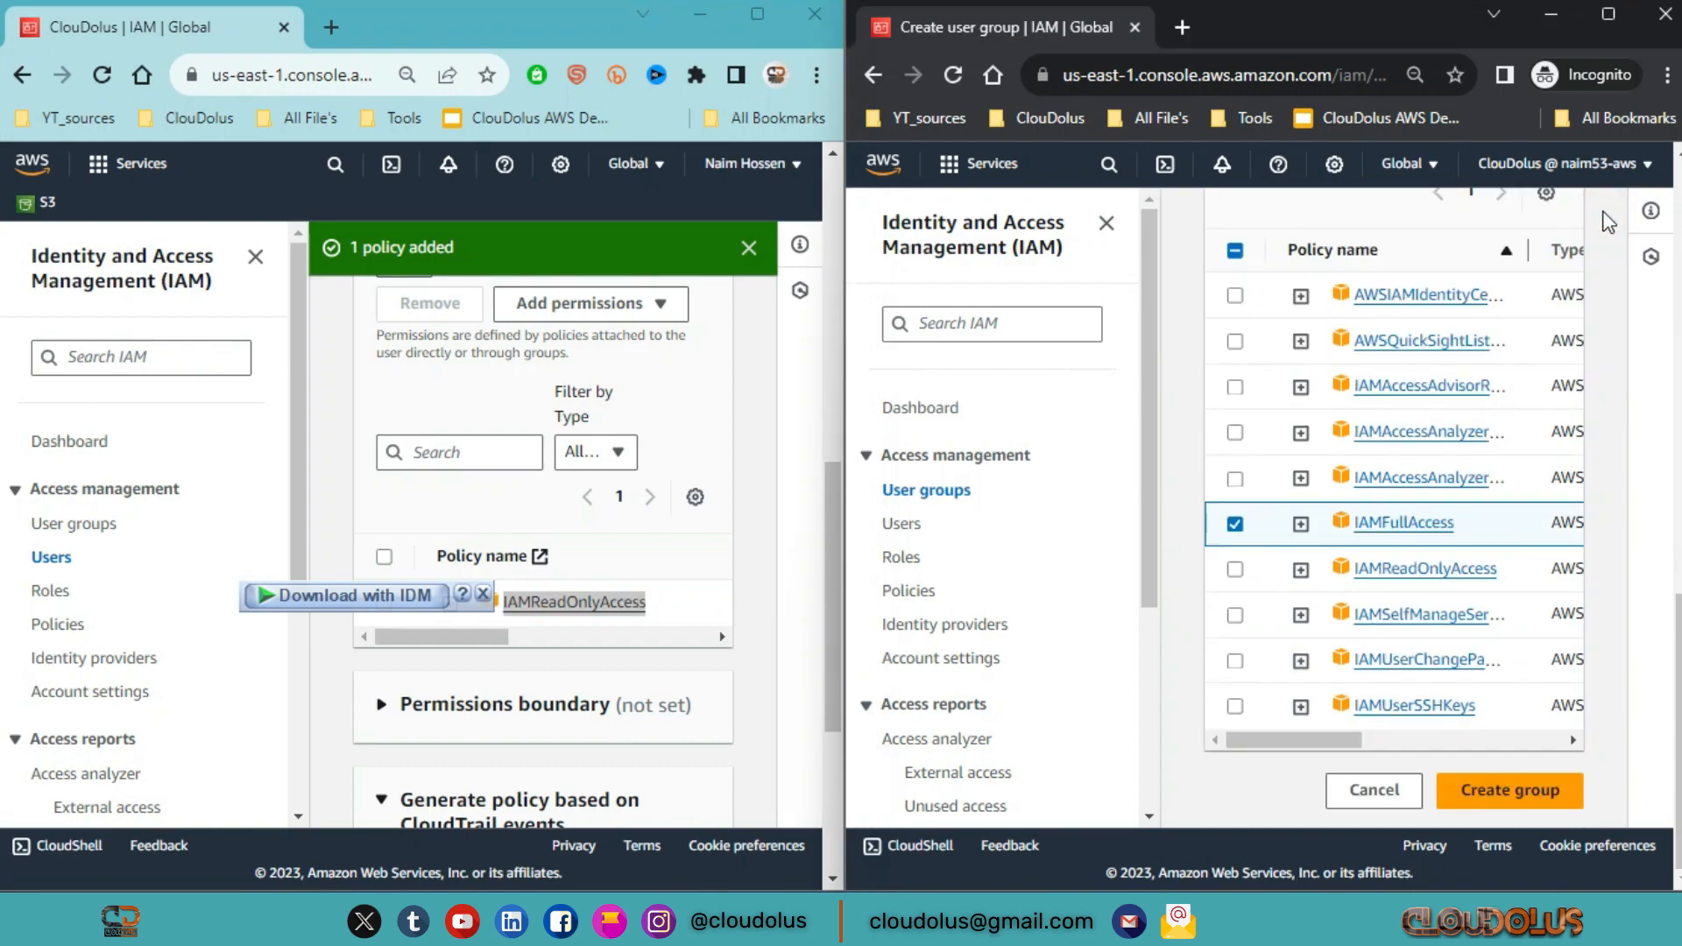
click(960, 79)
click(1498, 229)
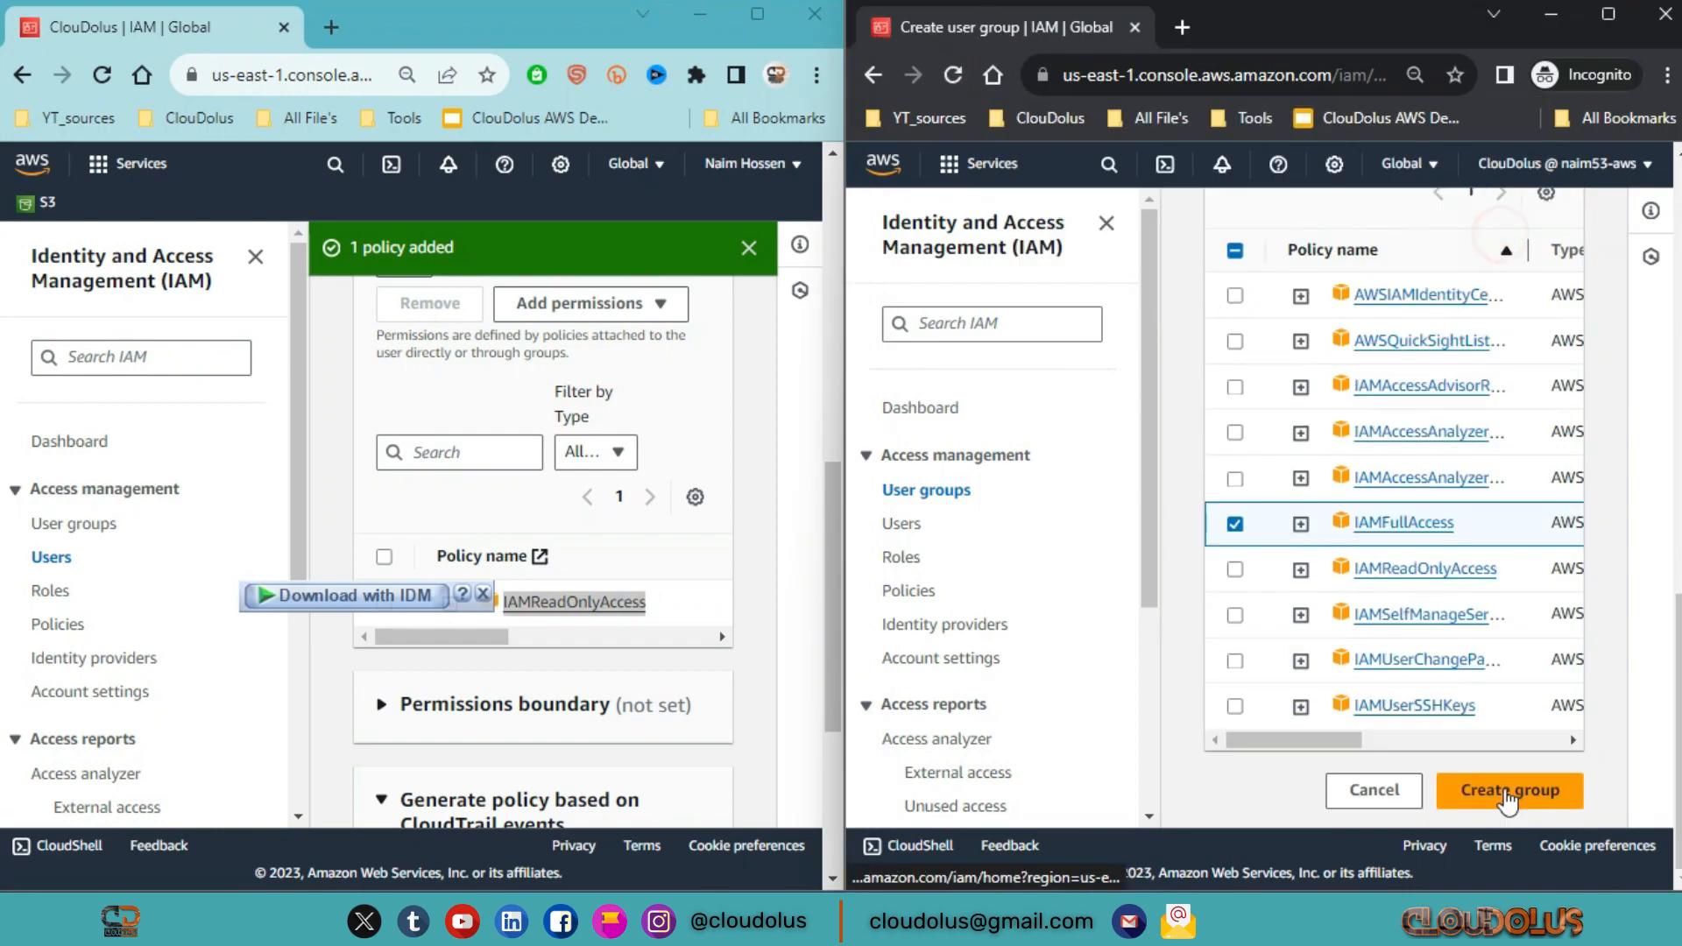
click(1506, 793)
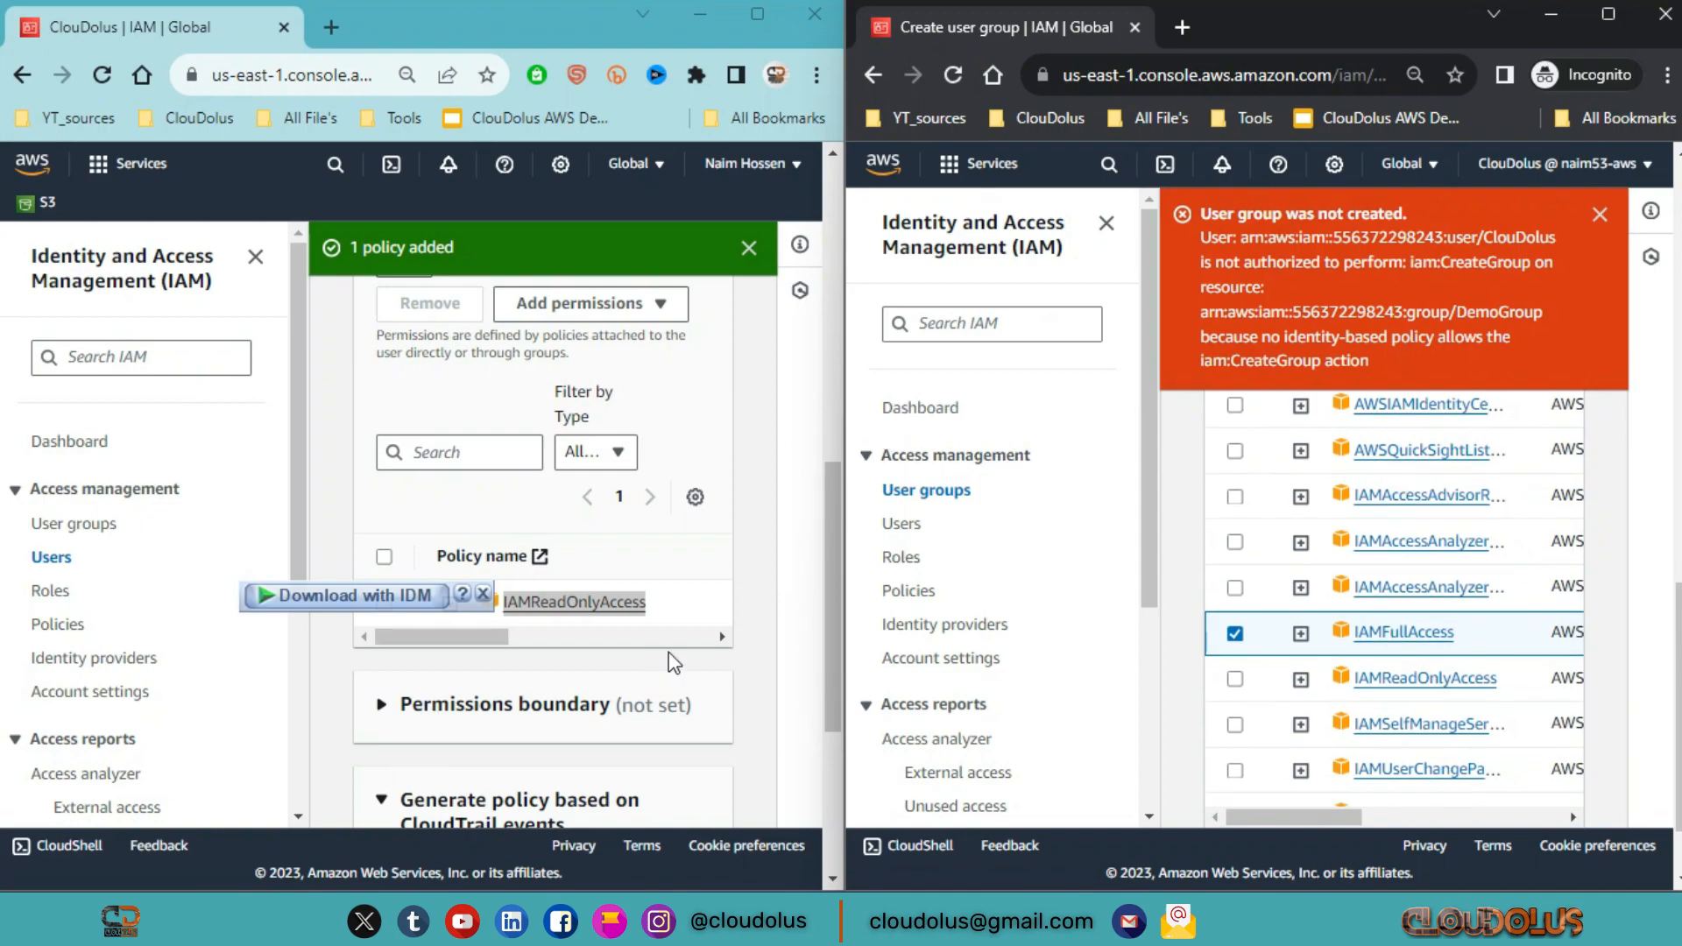
Step: In the administrator's window, return to the users list and reopen the ClouDolus user's permissions policies
scroll(711, 604, down, 2)
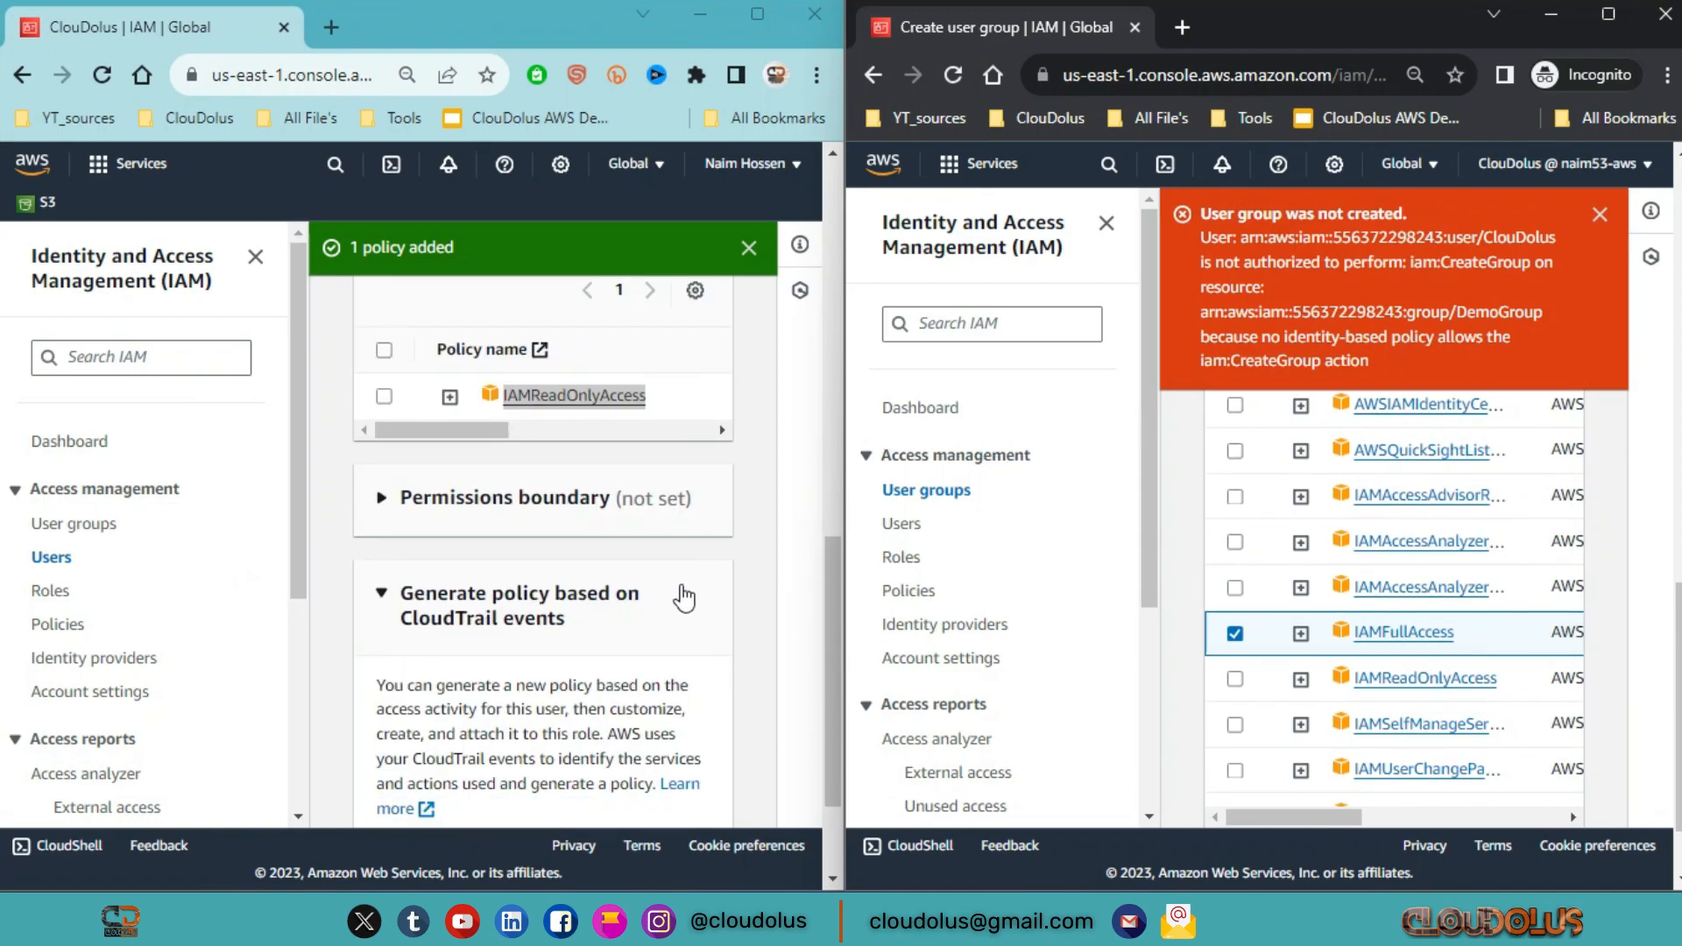
scroll(548, 435, up, 2)
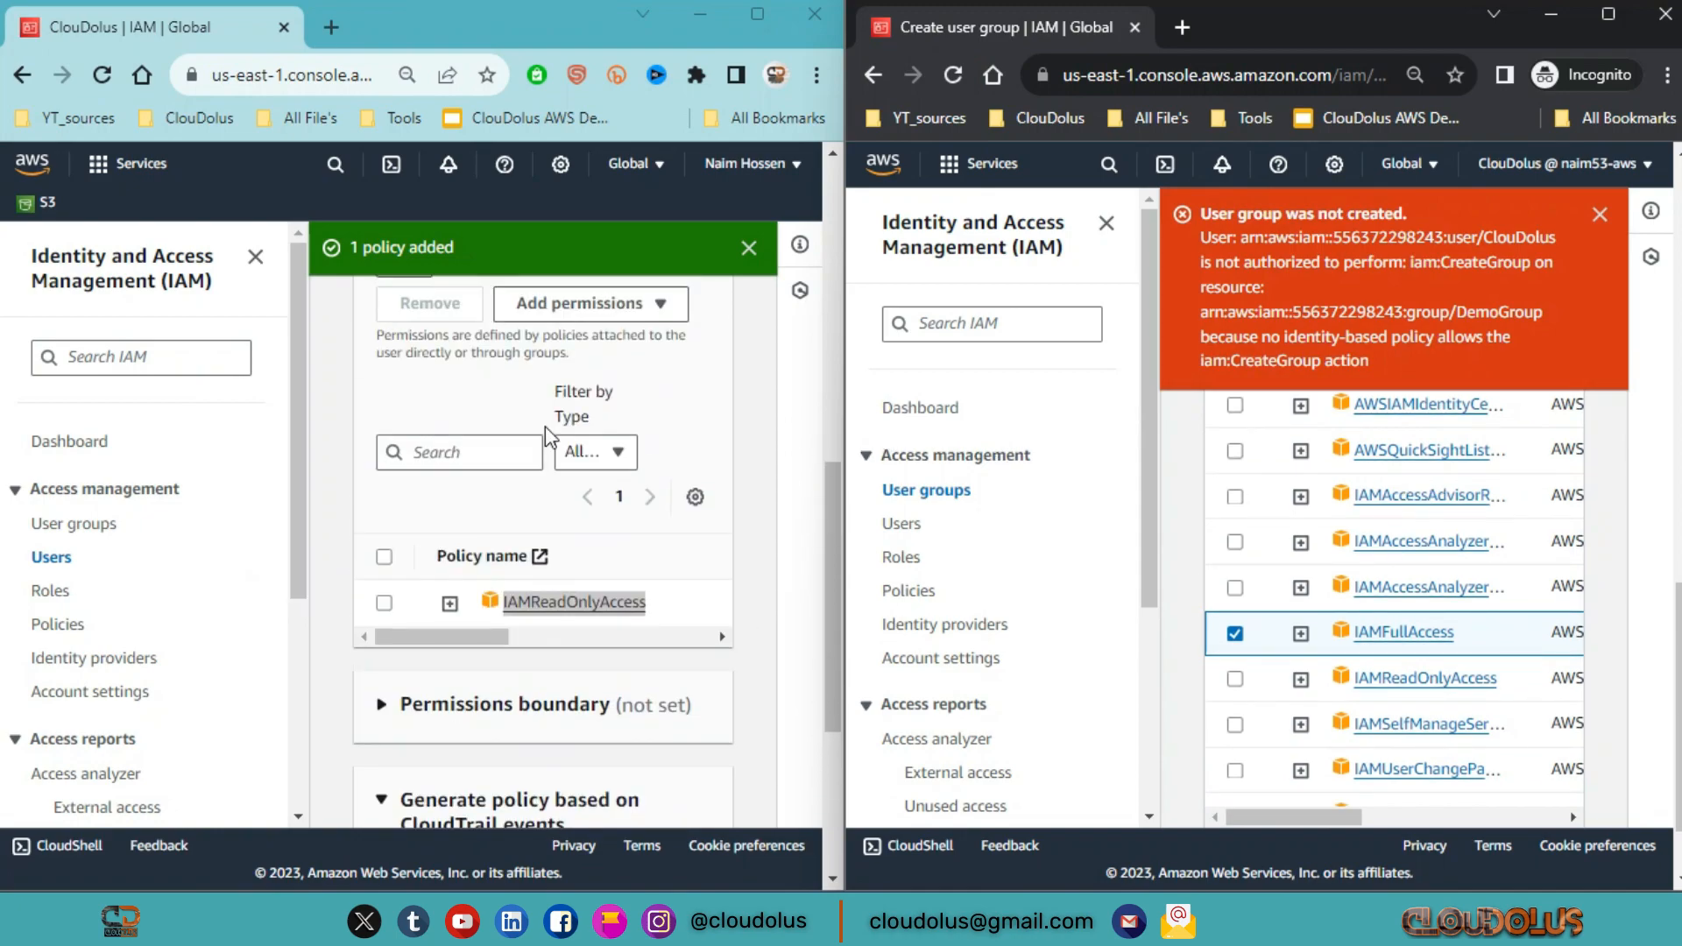
scroll(643, 491, up, 2)
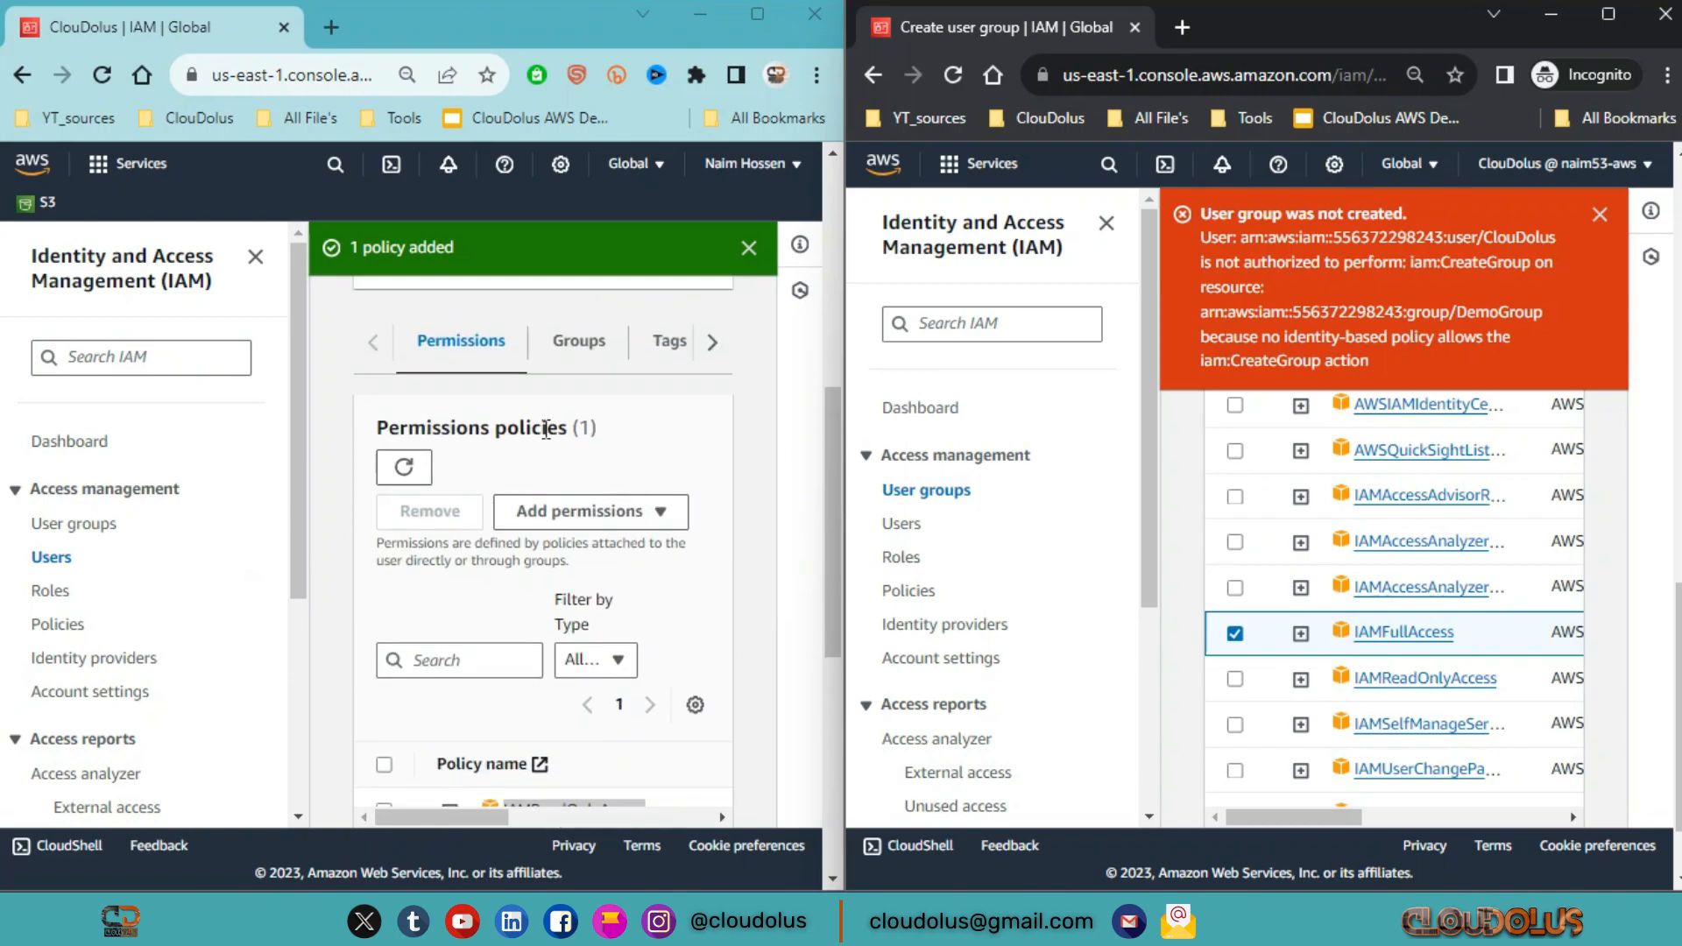
scroll(546, 429, up, 1)
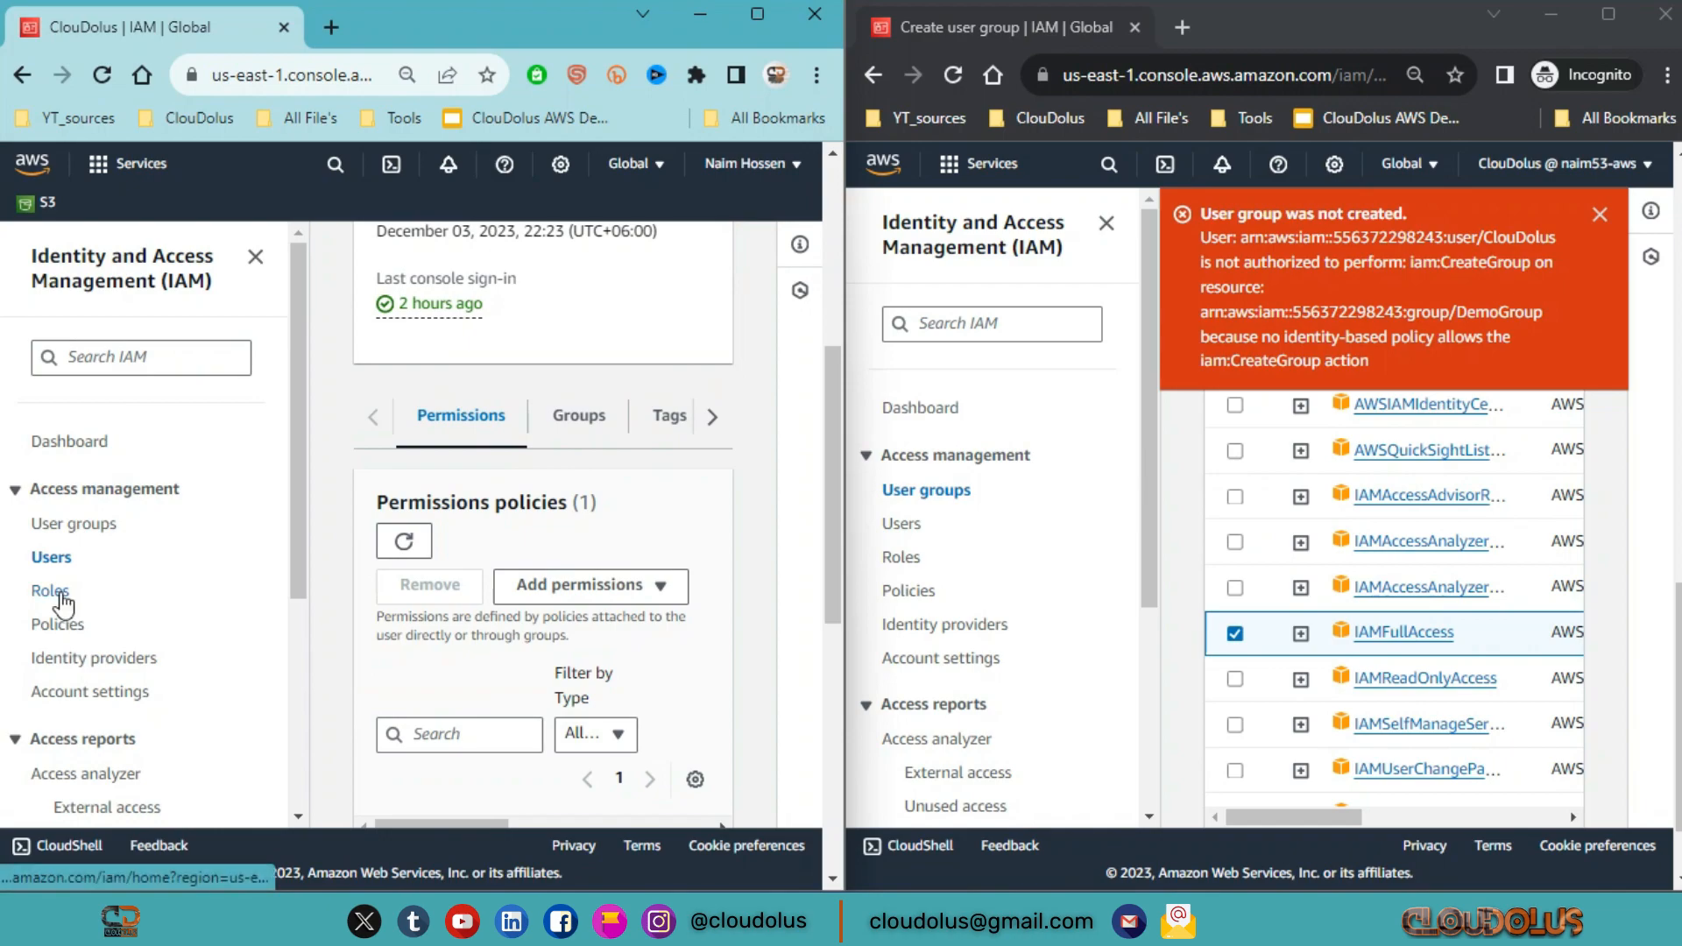
click(52, 558)
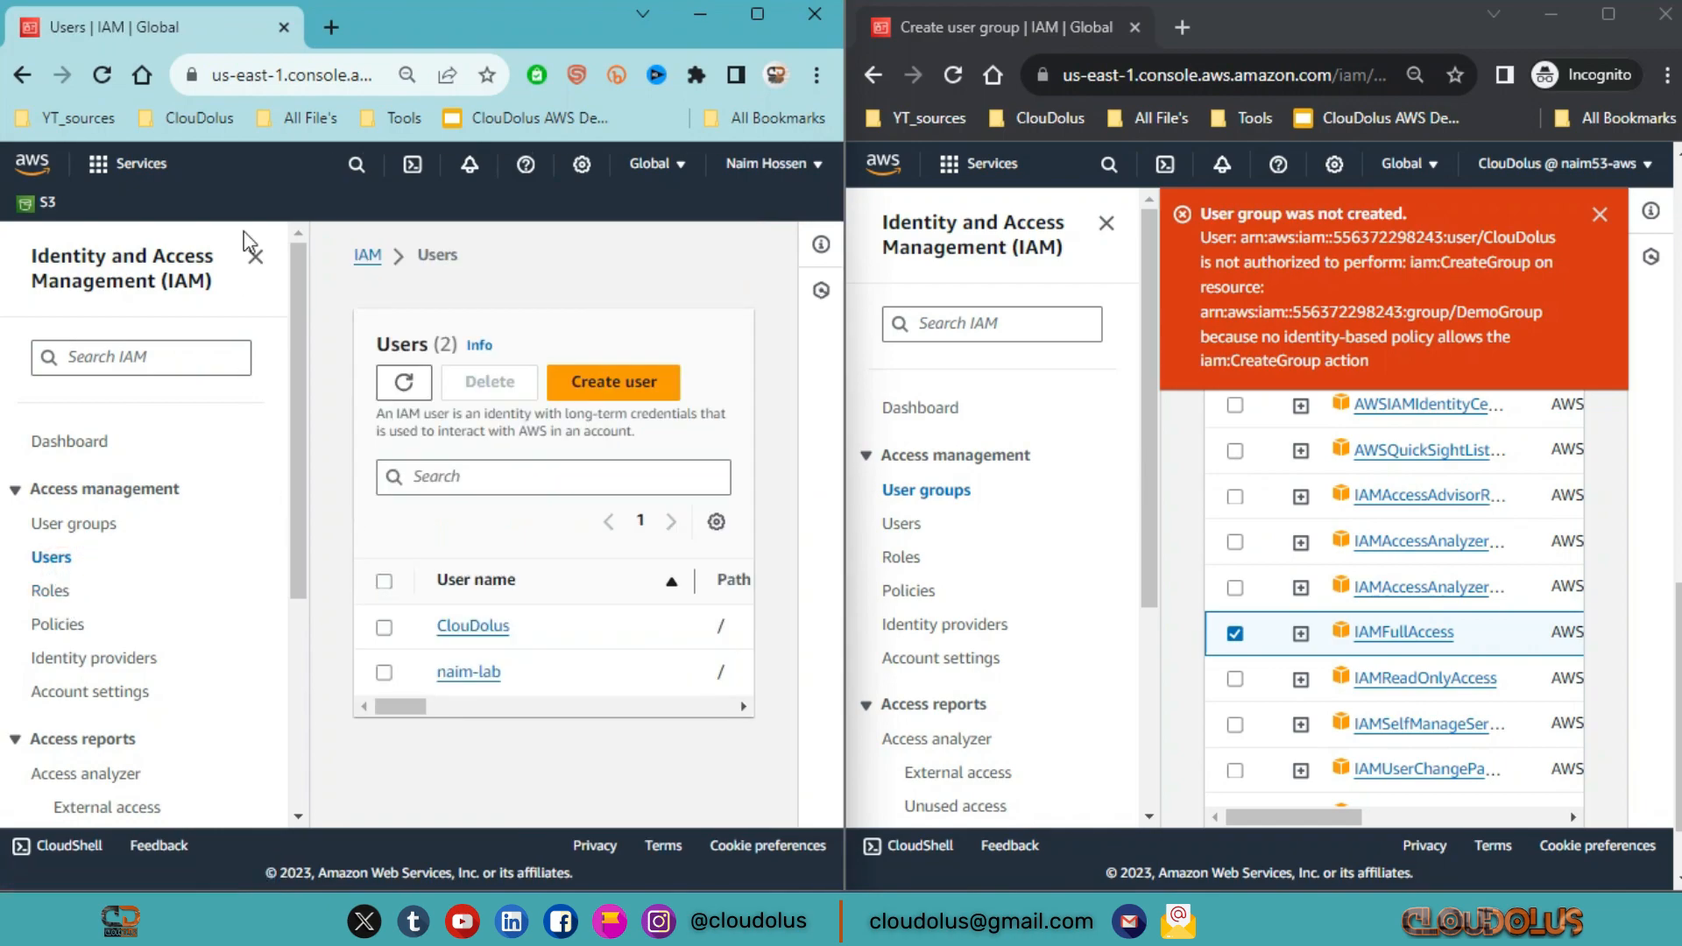
click(254, 255)
click(179, 570)
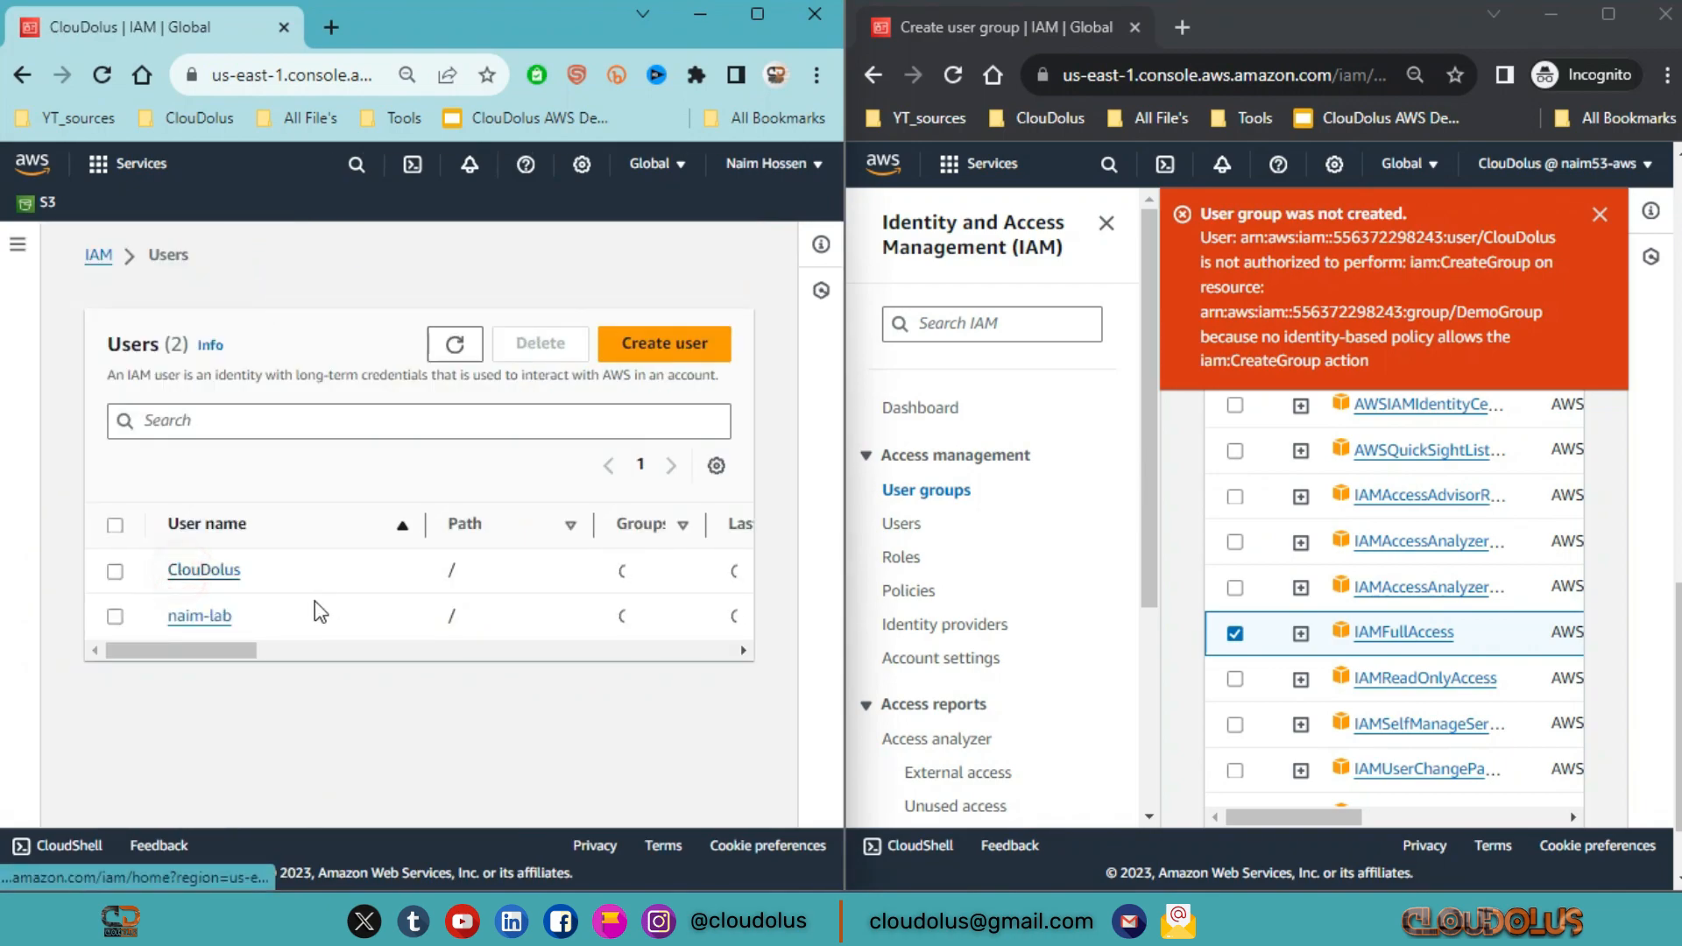
scroll(497, 670, down, 6)
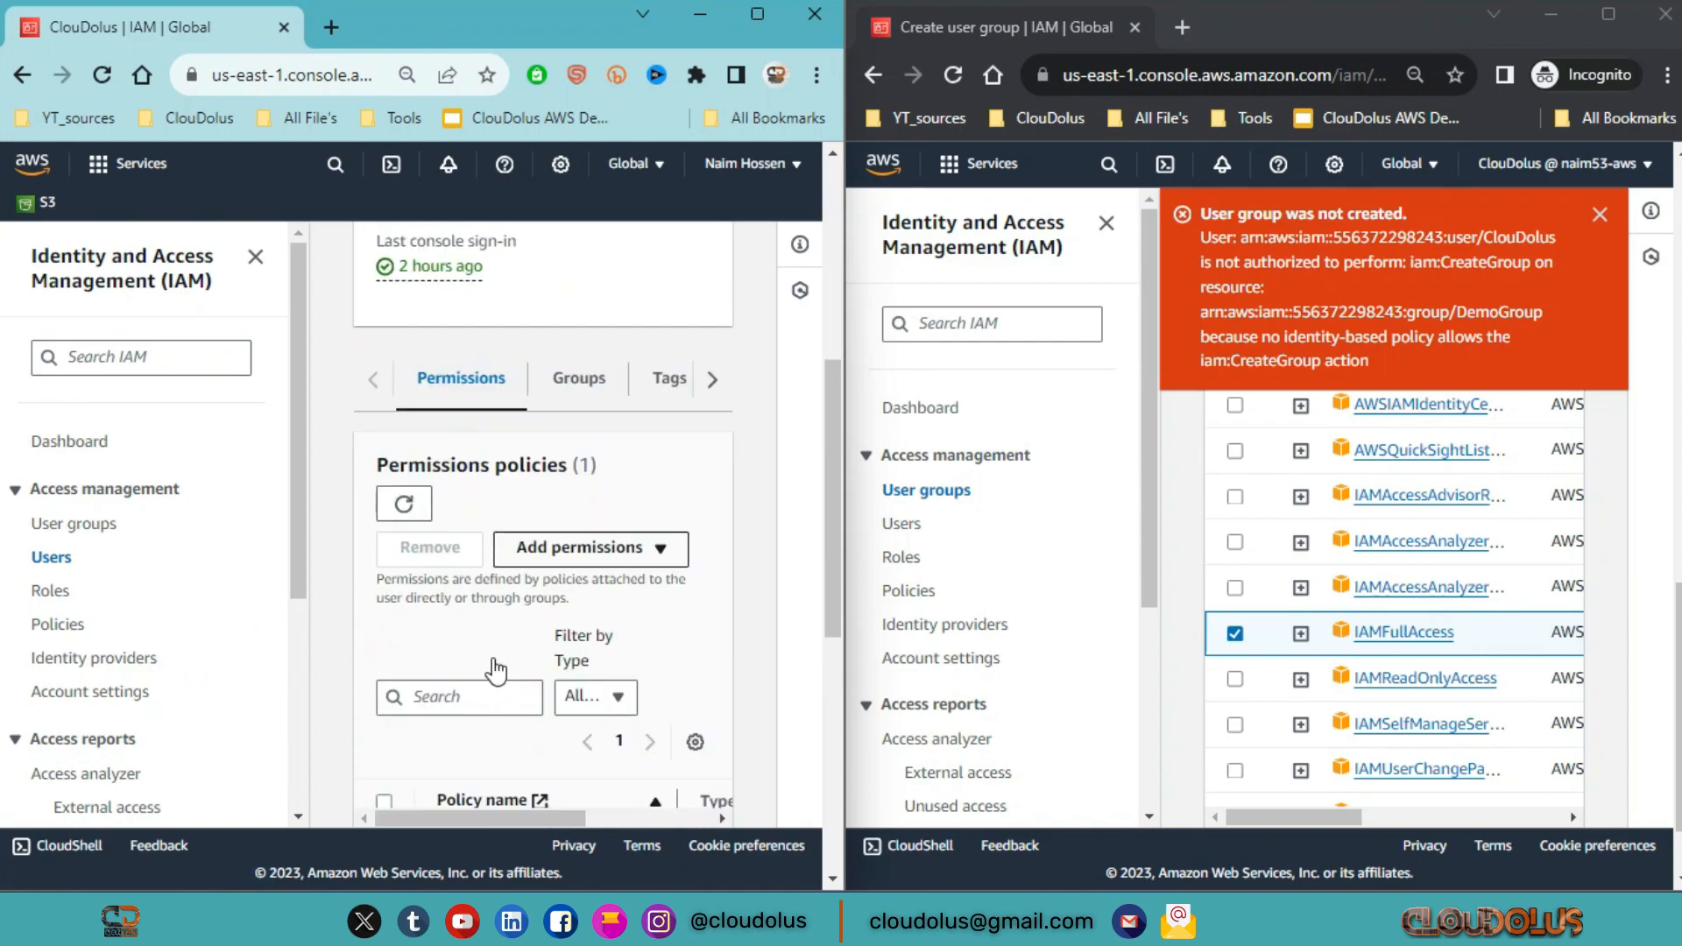
Step: Remove the IAMReadOnlyAccess policy from the ClouDolus user and confirm the removal
scroll(497, 670, down, 3)
click(384, 549)
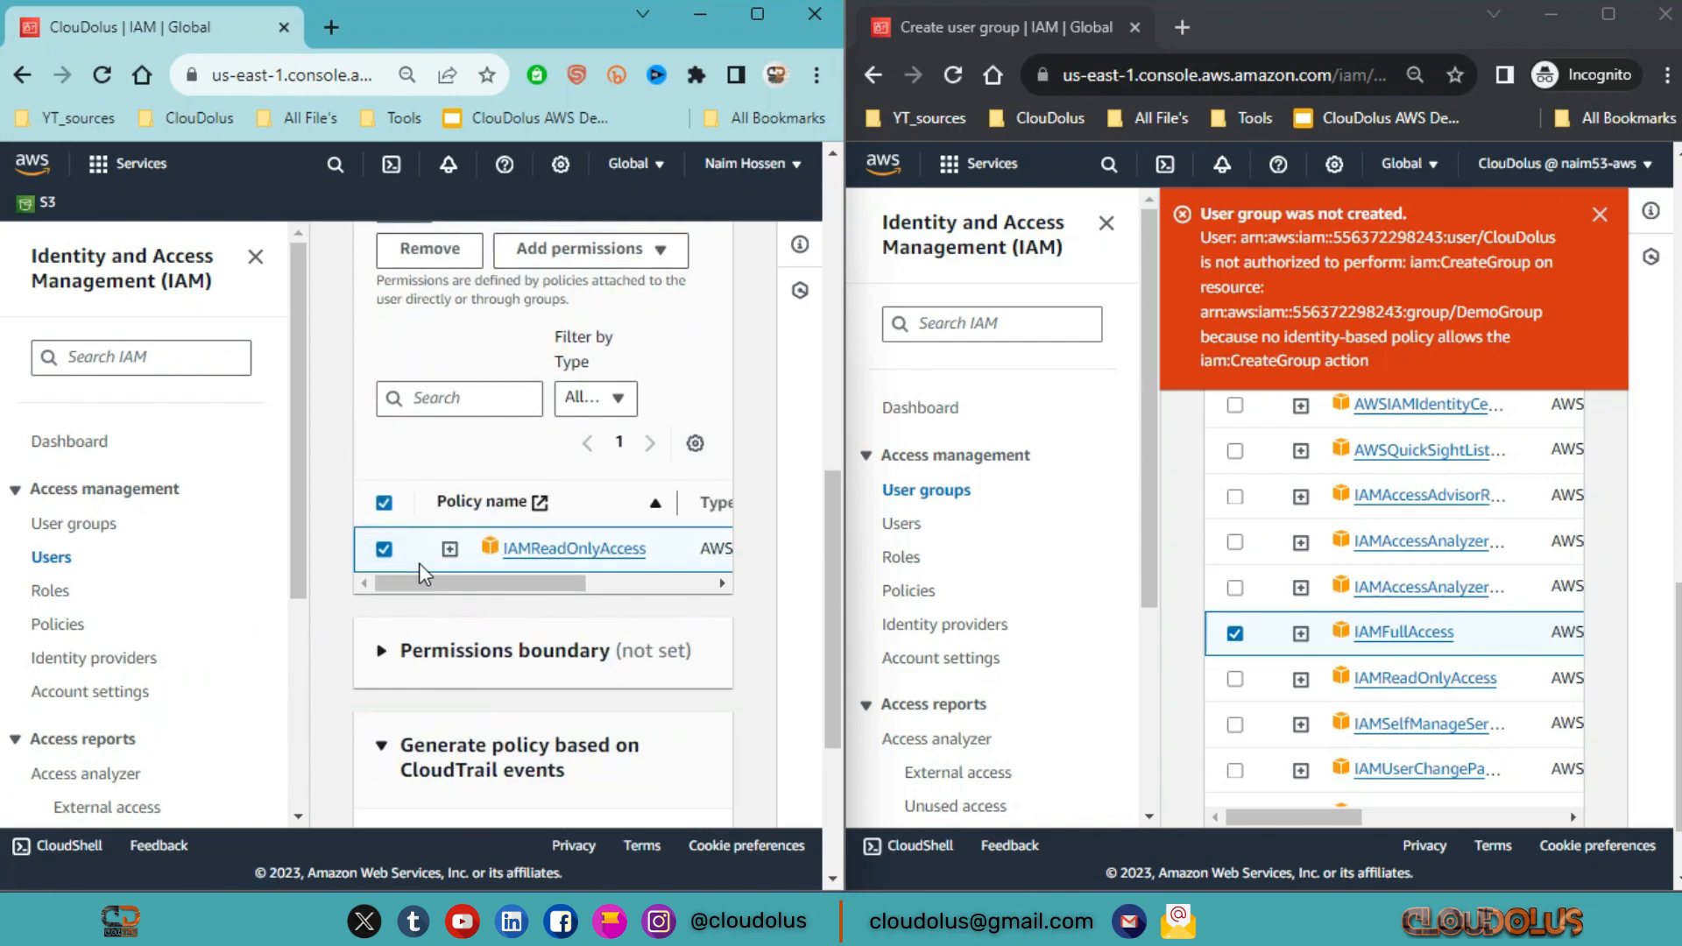
scroll(423, 574, up, 3)
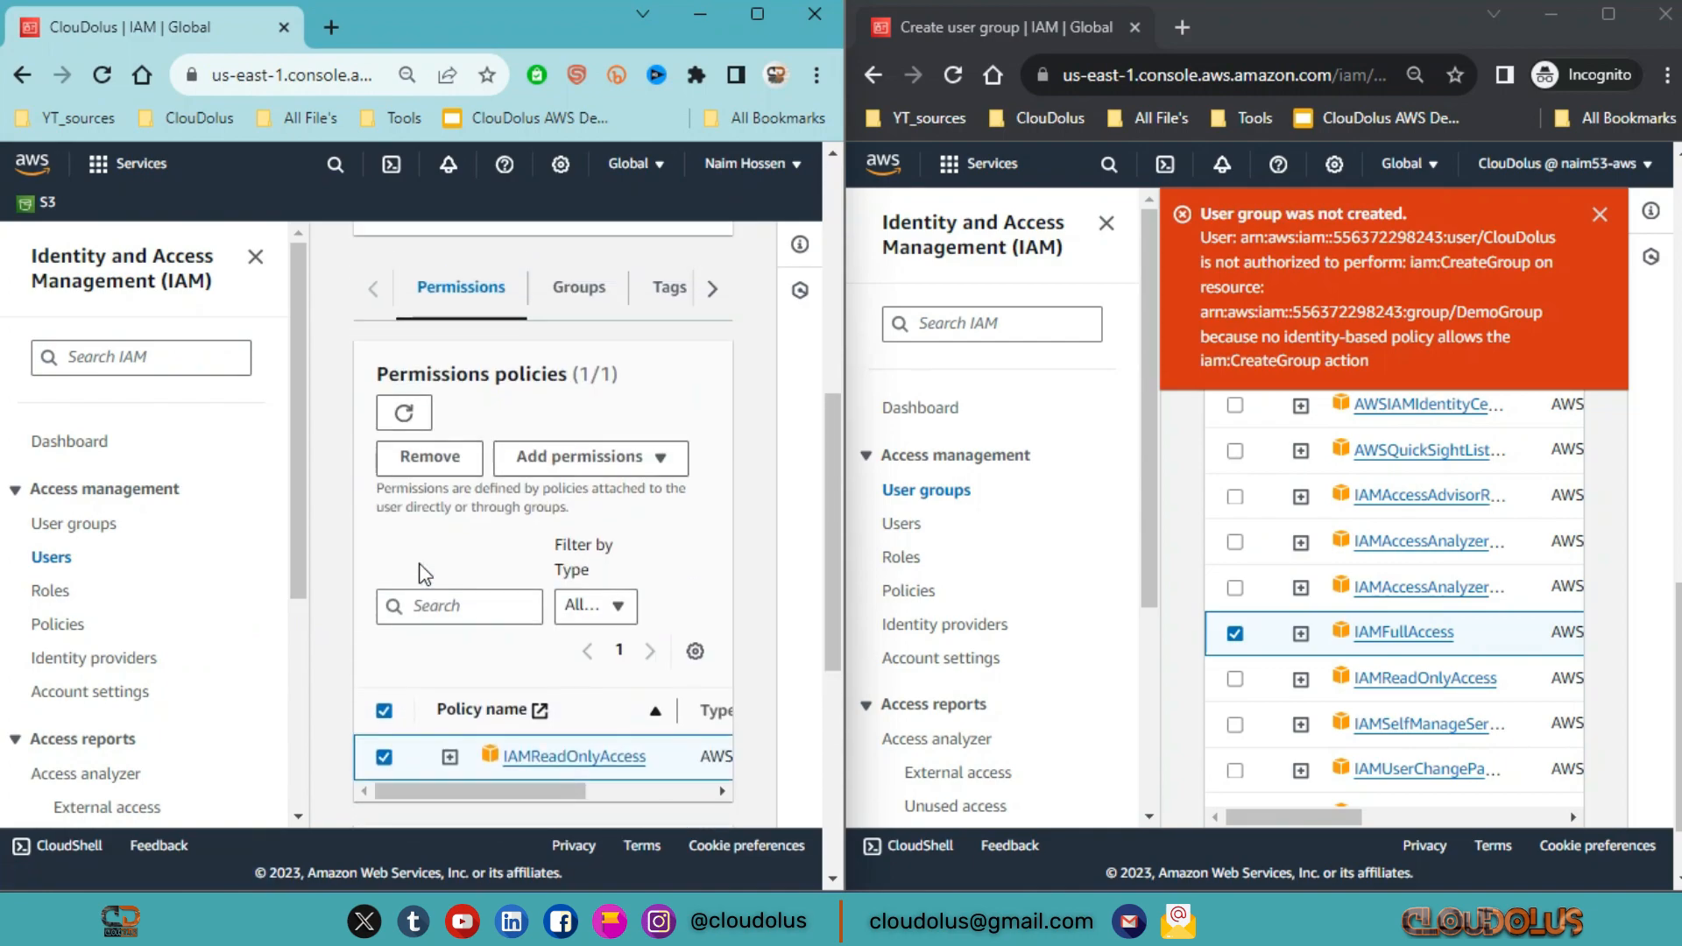
click(438, 463)
click(653, 594)
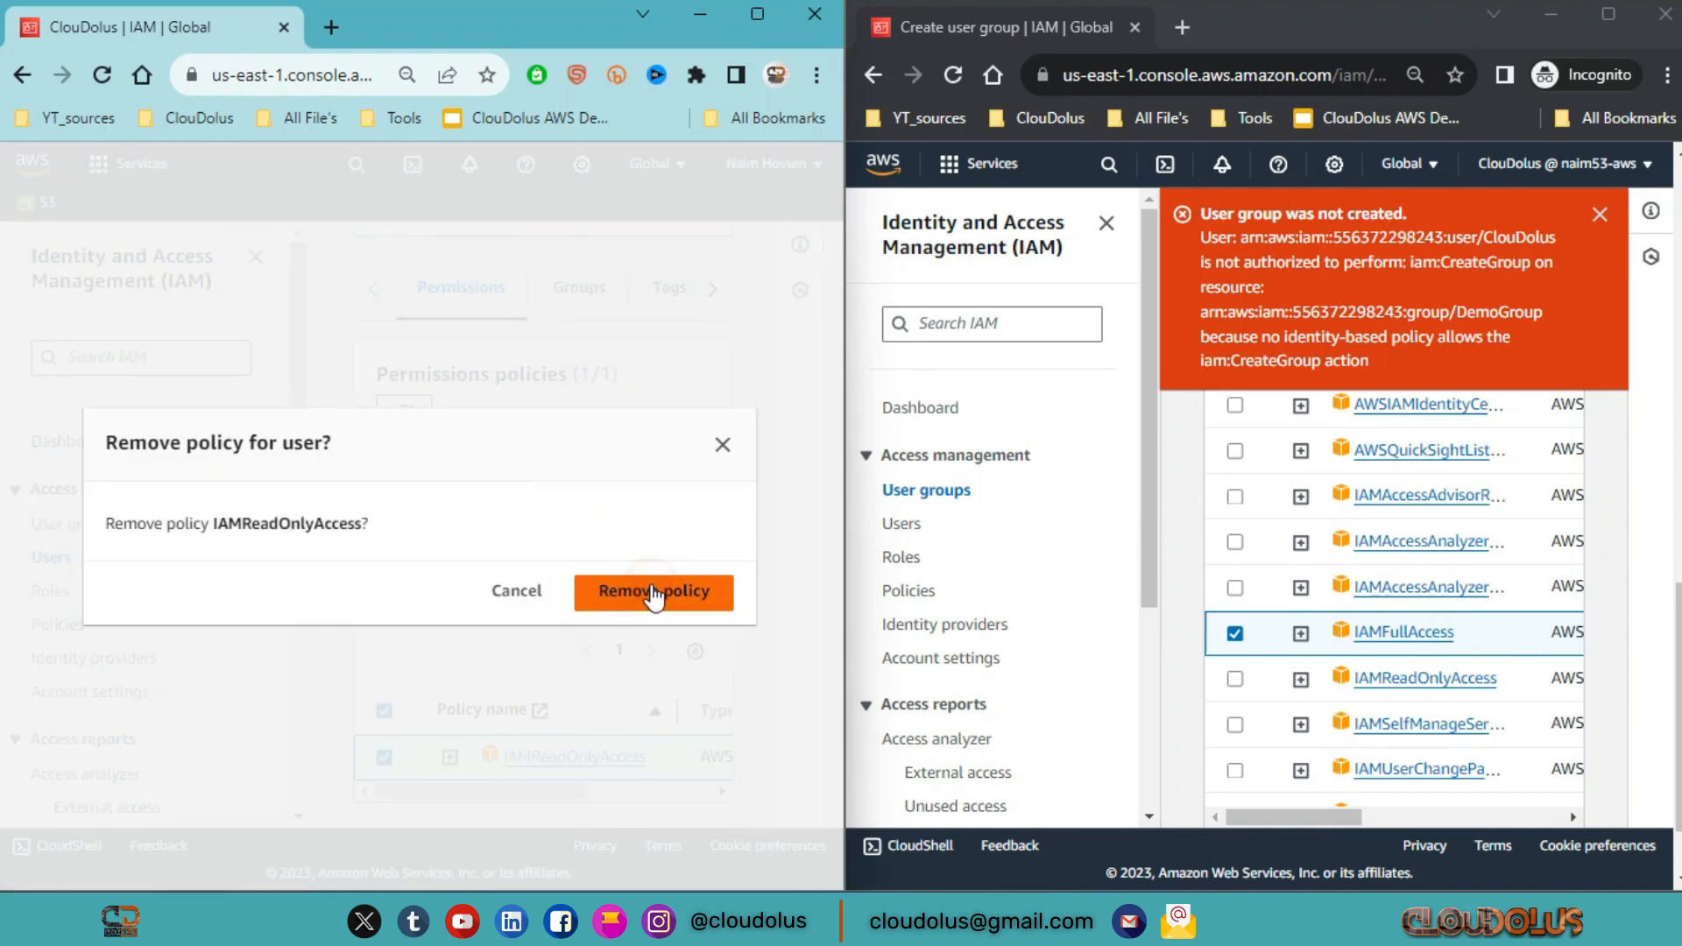
Step: Collapse the administrator window's navigation pane, check the ClouDolus user's details, and try creating DemoGroup again from the ClouDolus session
click(248, 268)
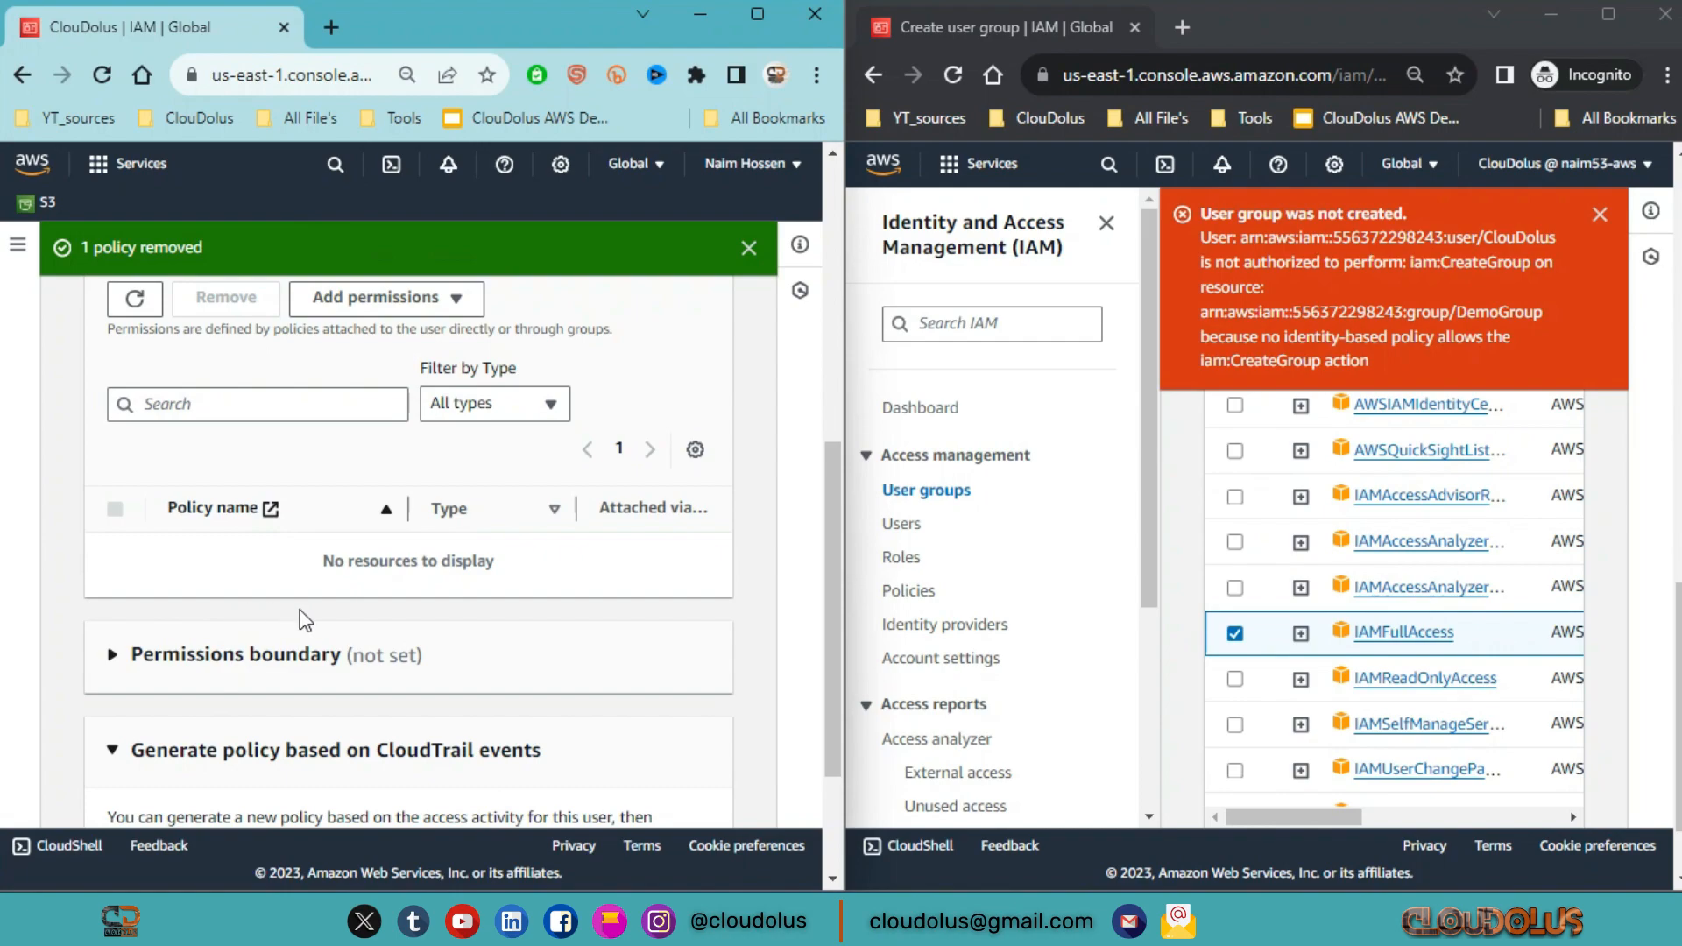
scroll(302, 620, down, 2)
scroll(303, 620, up, 10)
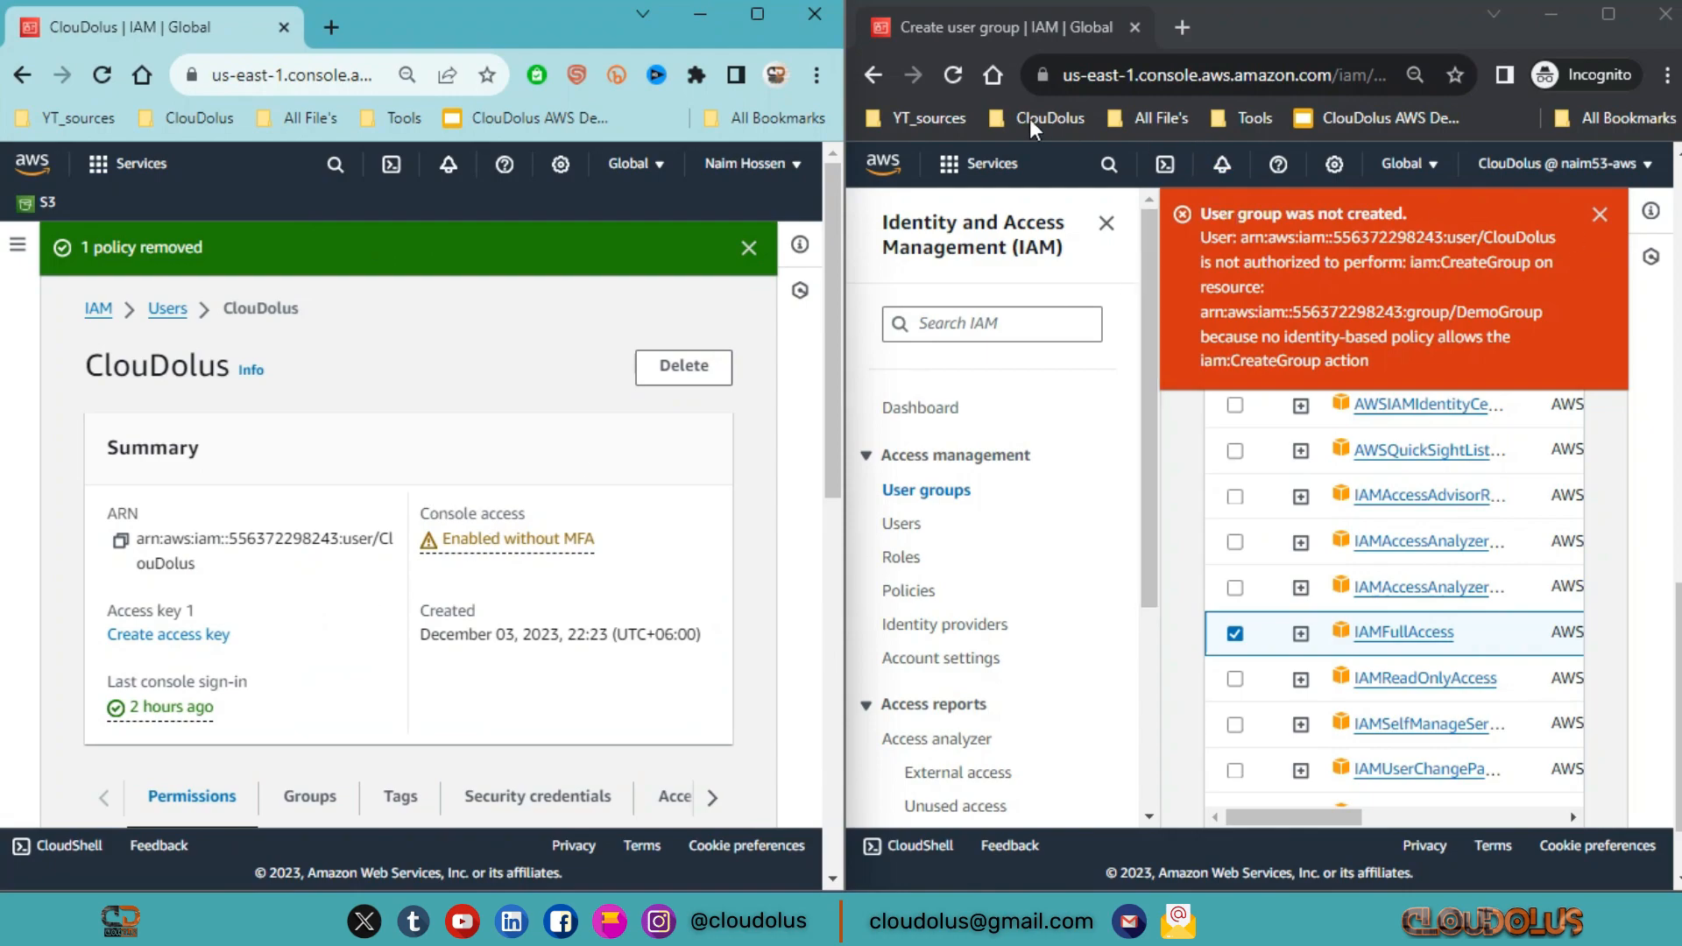
scroll(1419, 614, down, 1)
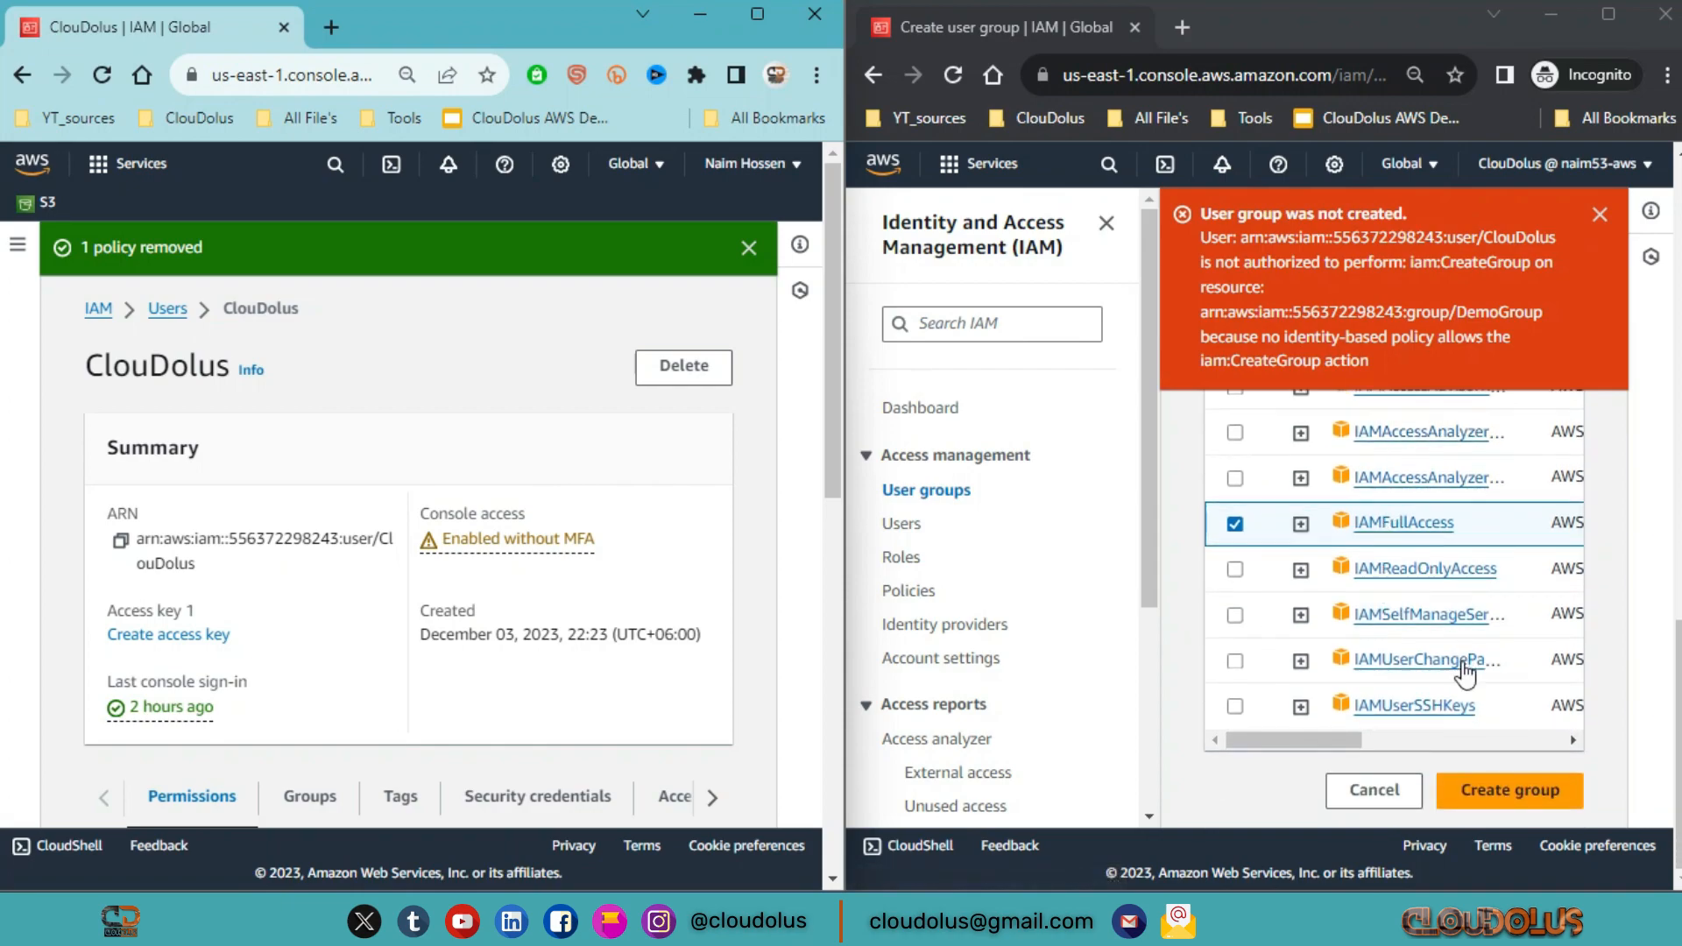
click(1481, 793)
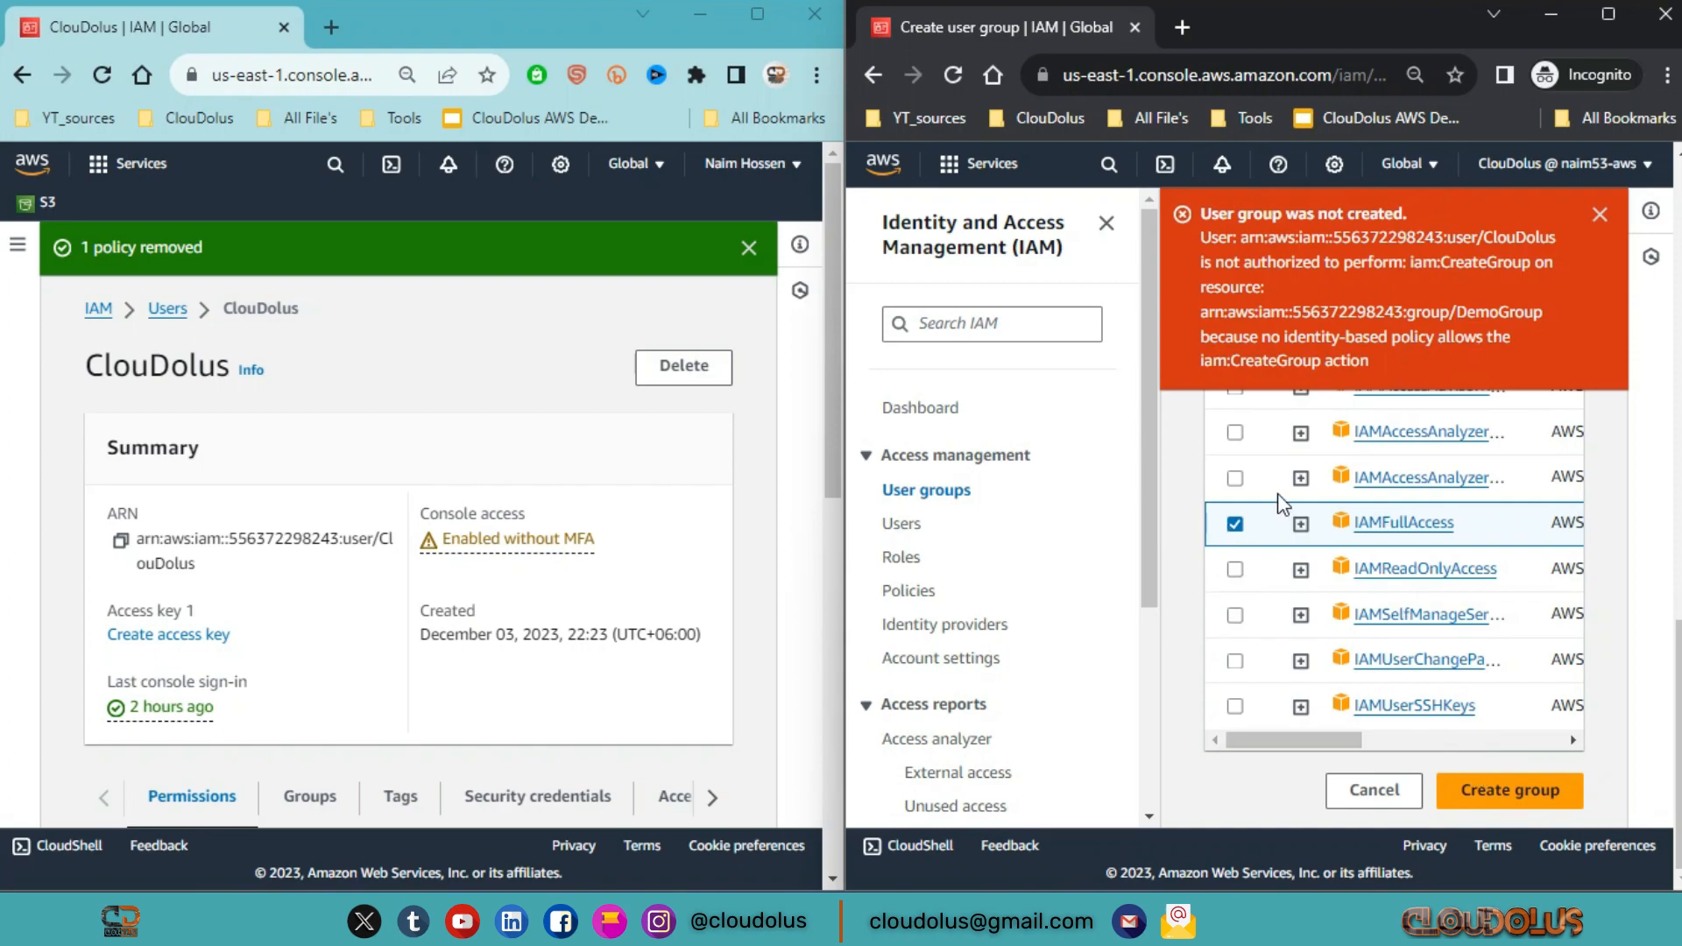
Step: Reopen the ClouDolus user from the administrator's users list and review its permissions policies
scroll(254, 480, down, 3)
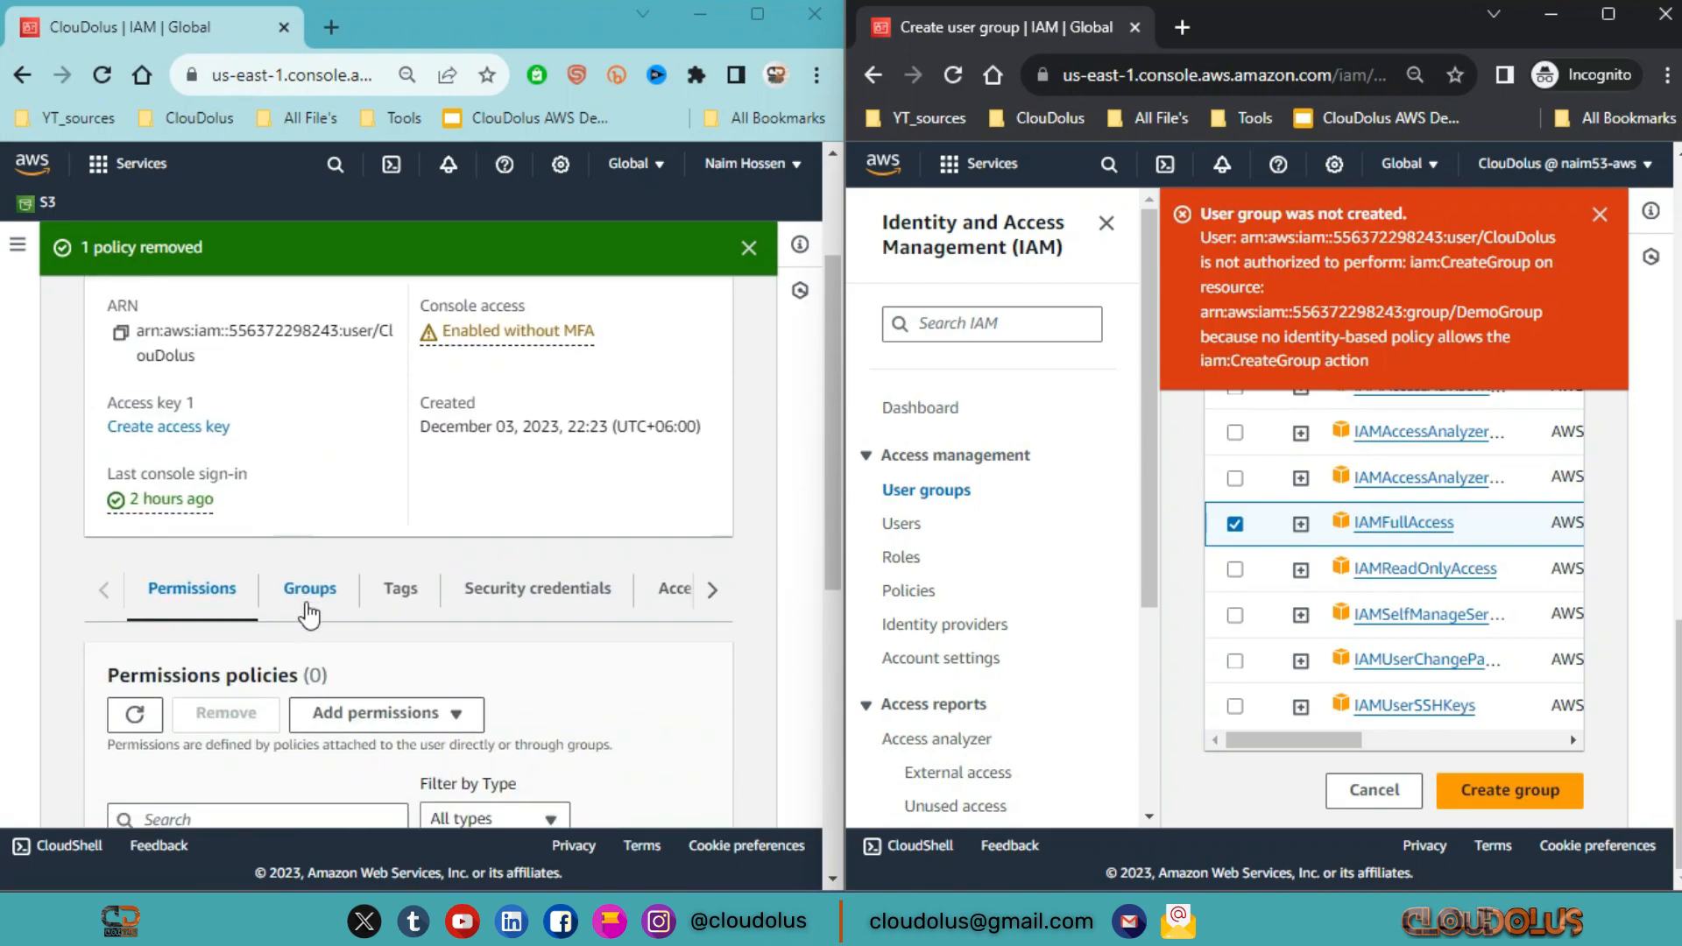
scroll(274, 630, down, 3)
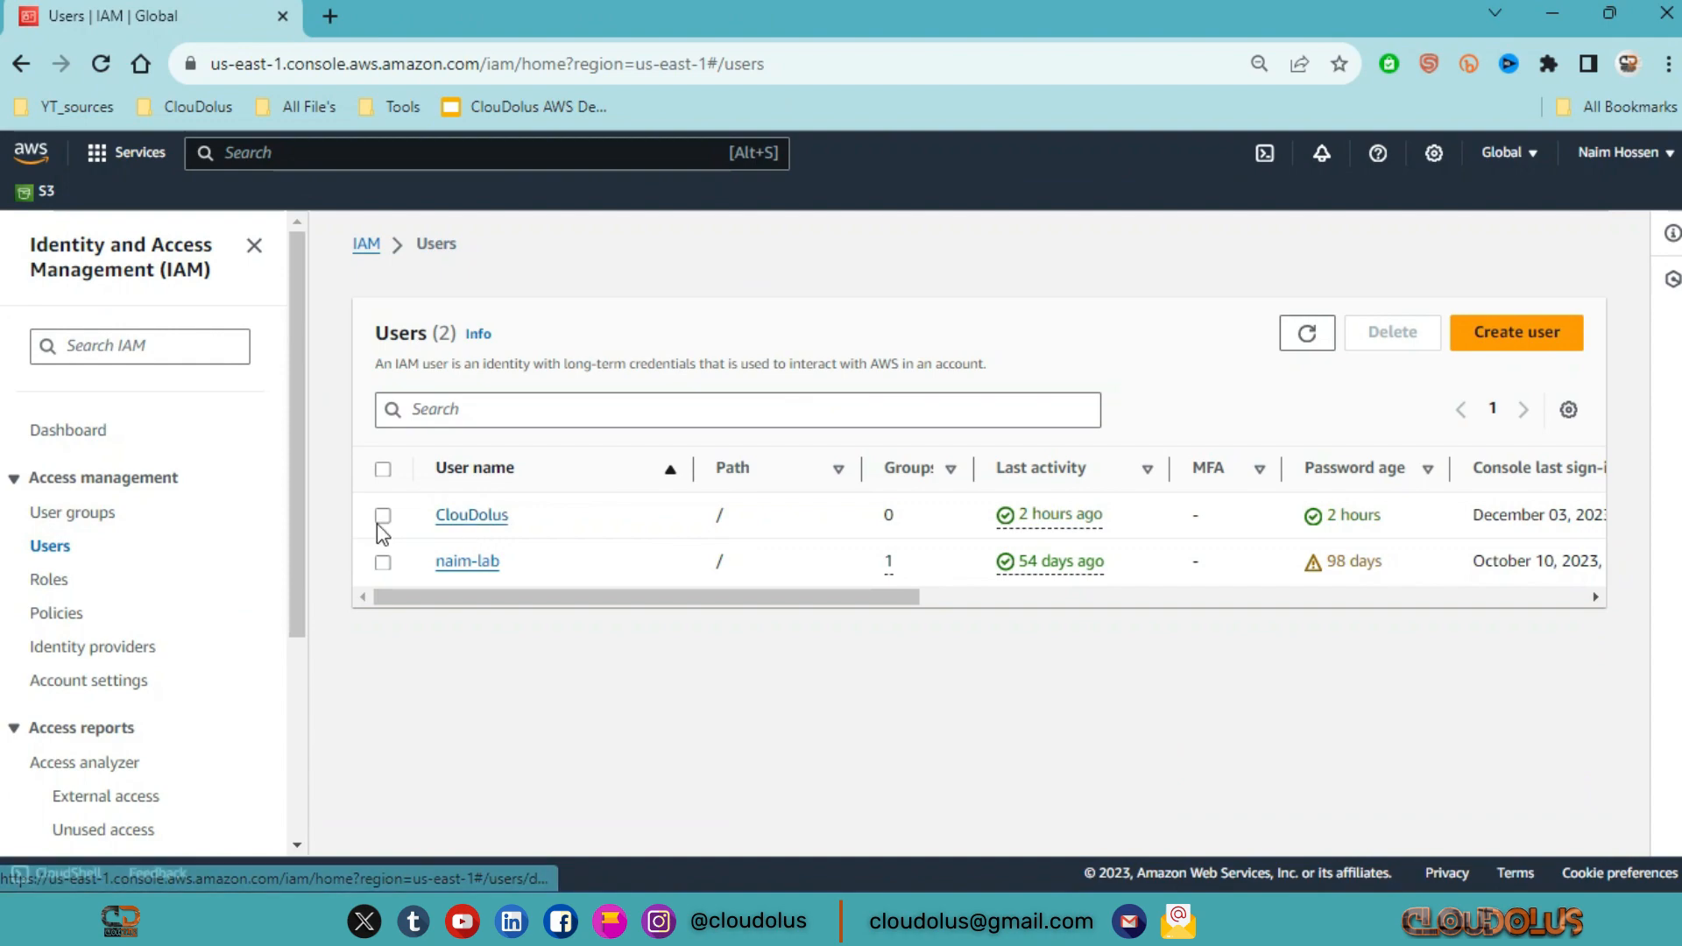
click(382, 522)
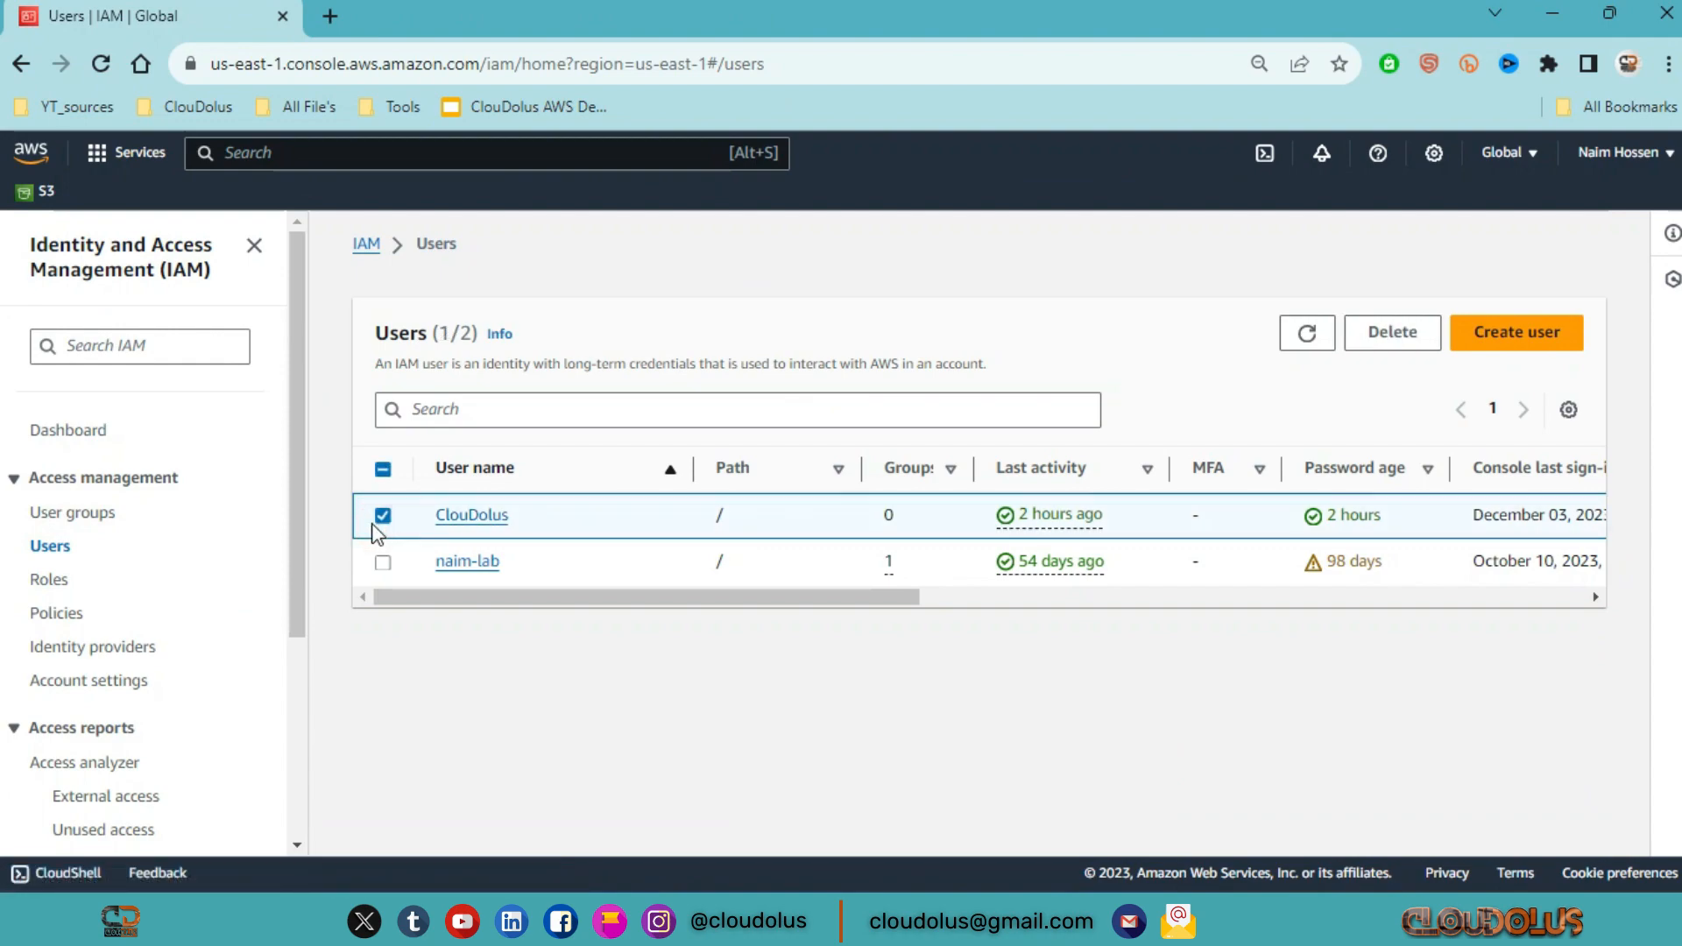
click(466, 519)
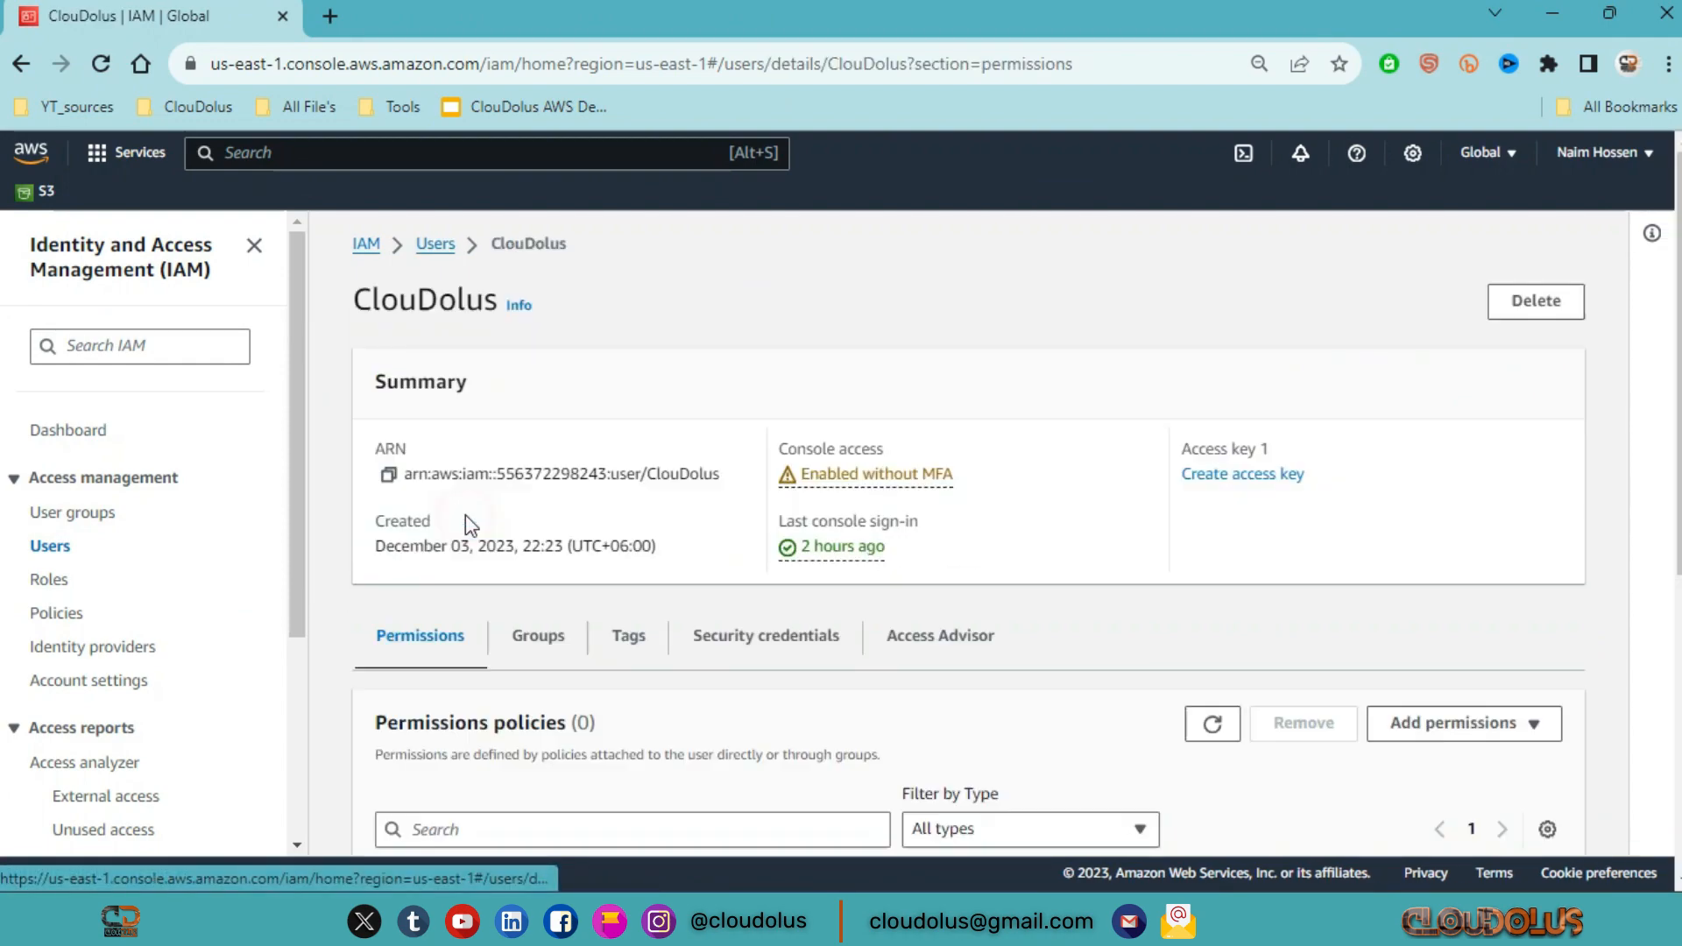
scroll(543, 648, down, 5)
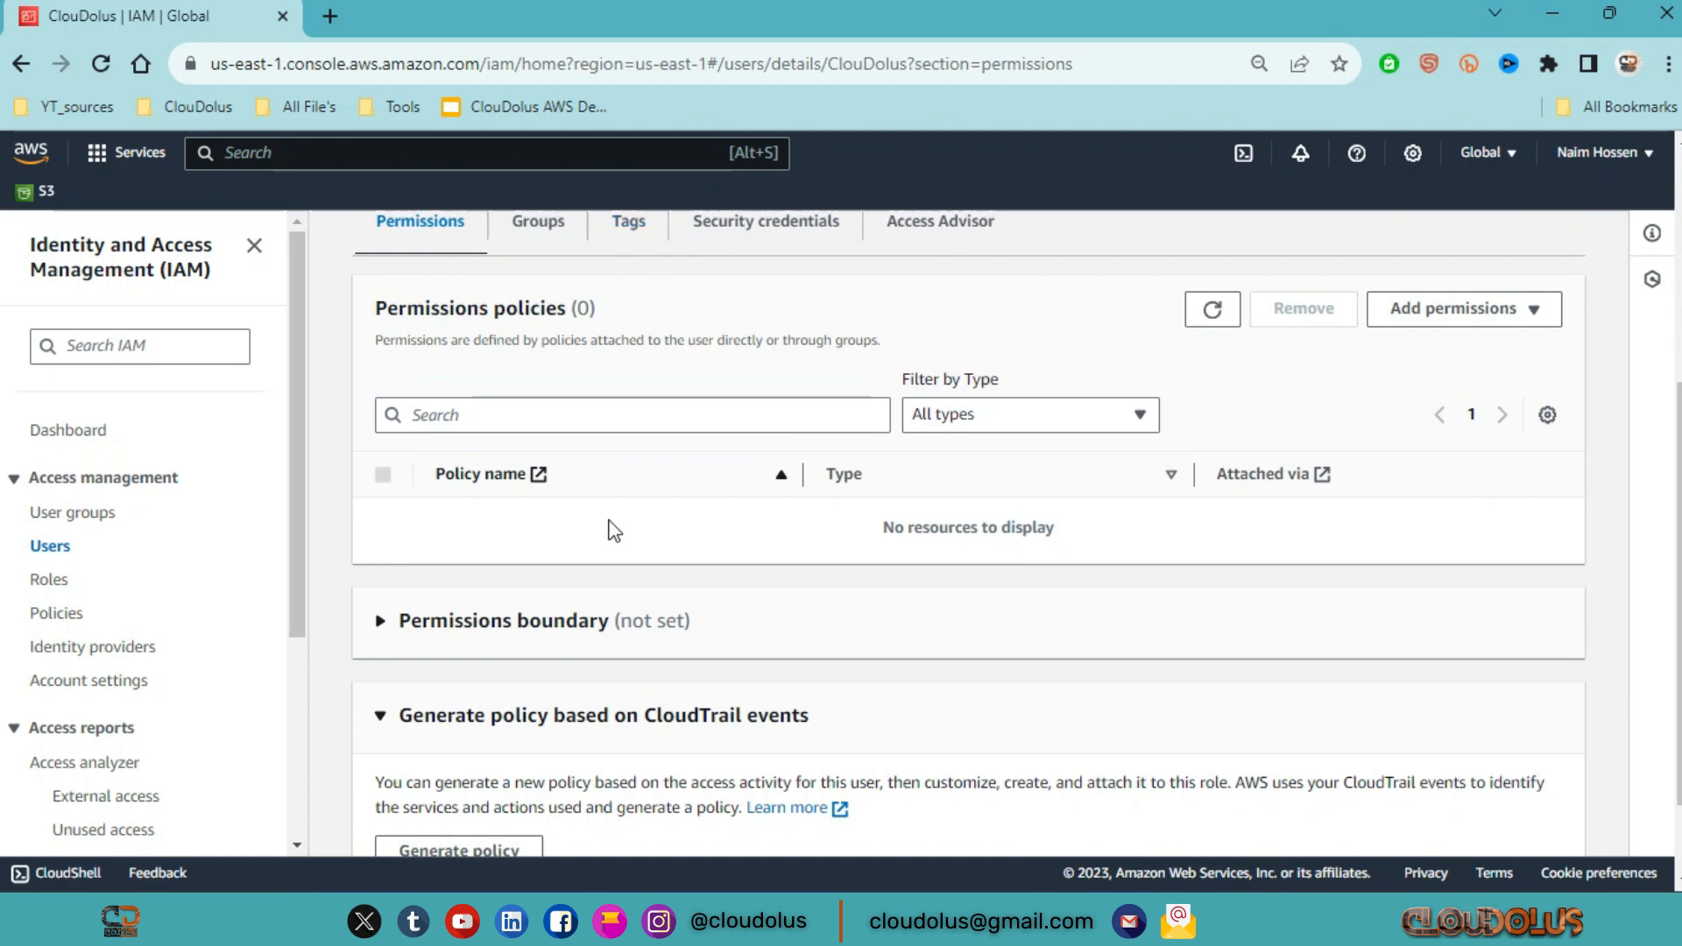
scroll(614, 531, up, 3)
Step: Add the ClouDolus user to the Admin group from its group membership settings
click(537, 440)
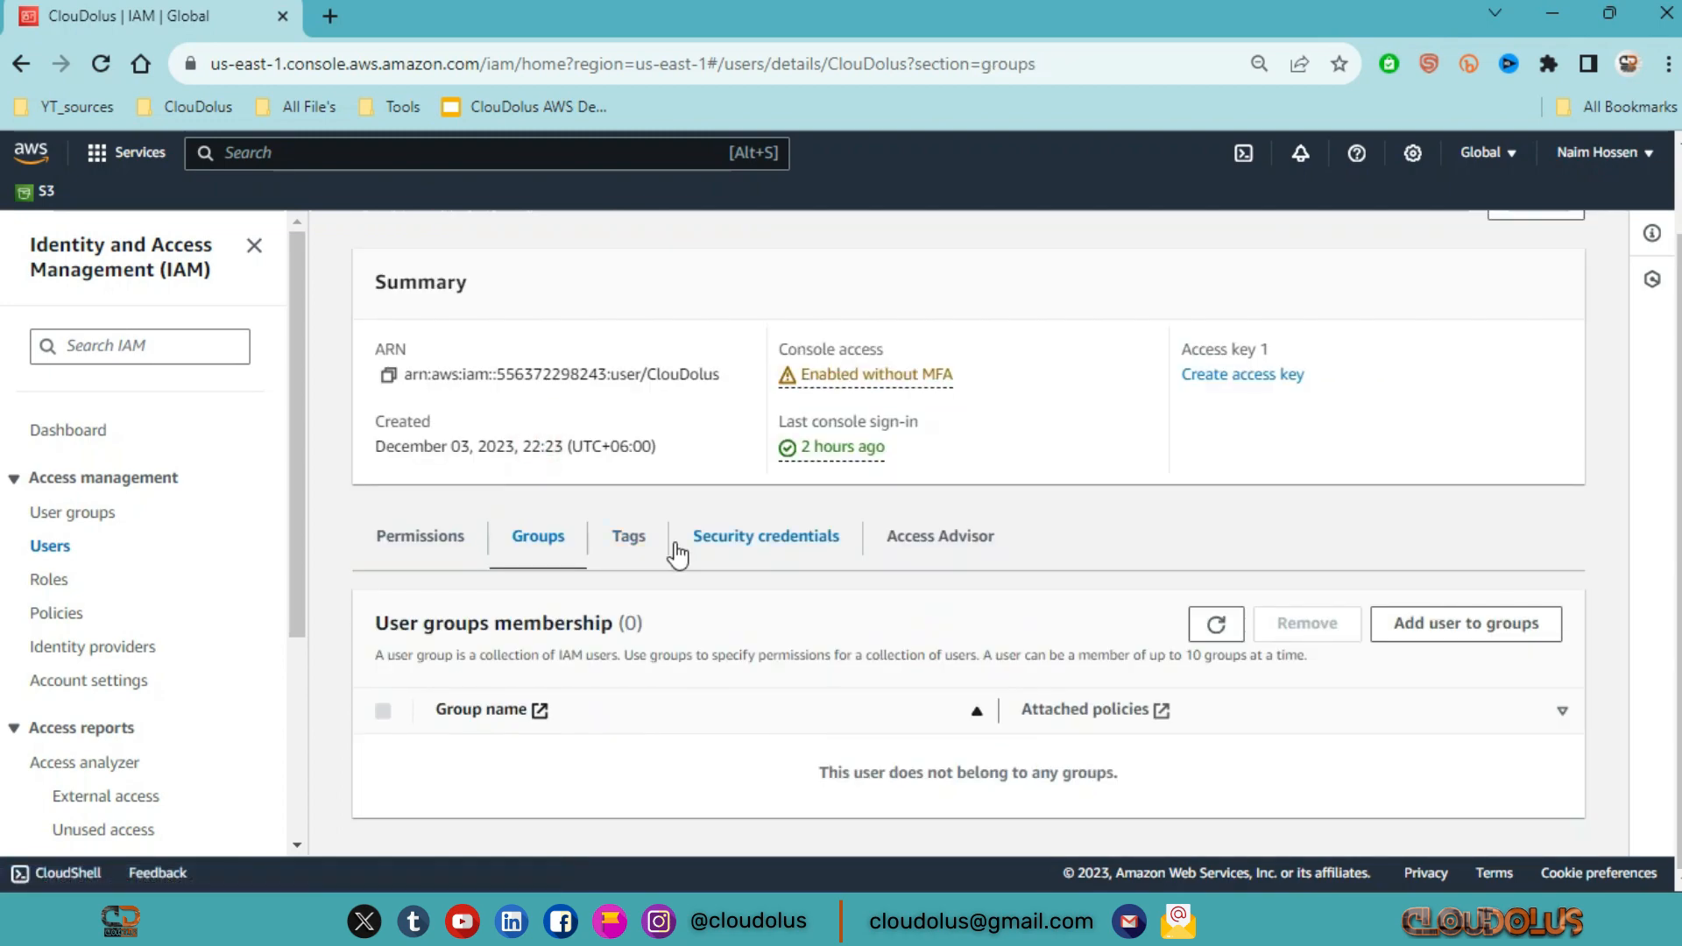
click(1451, 630)
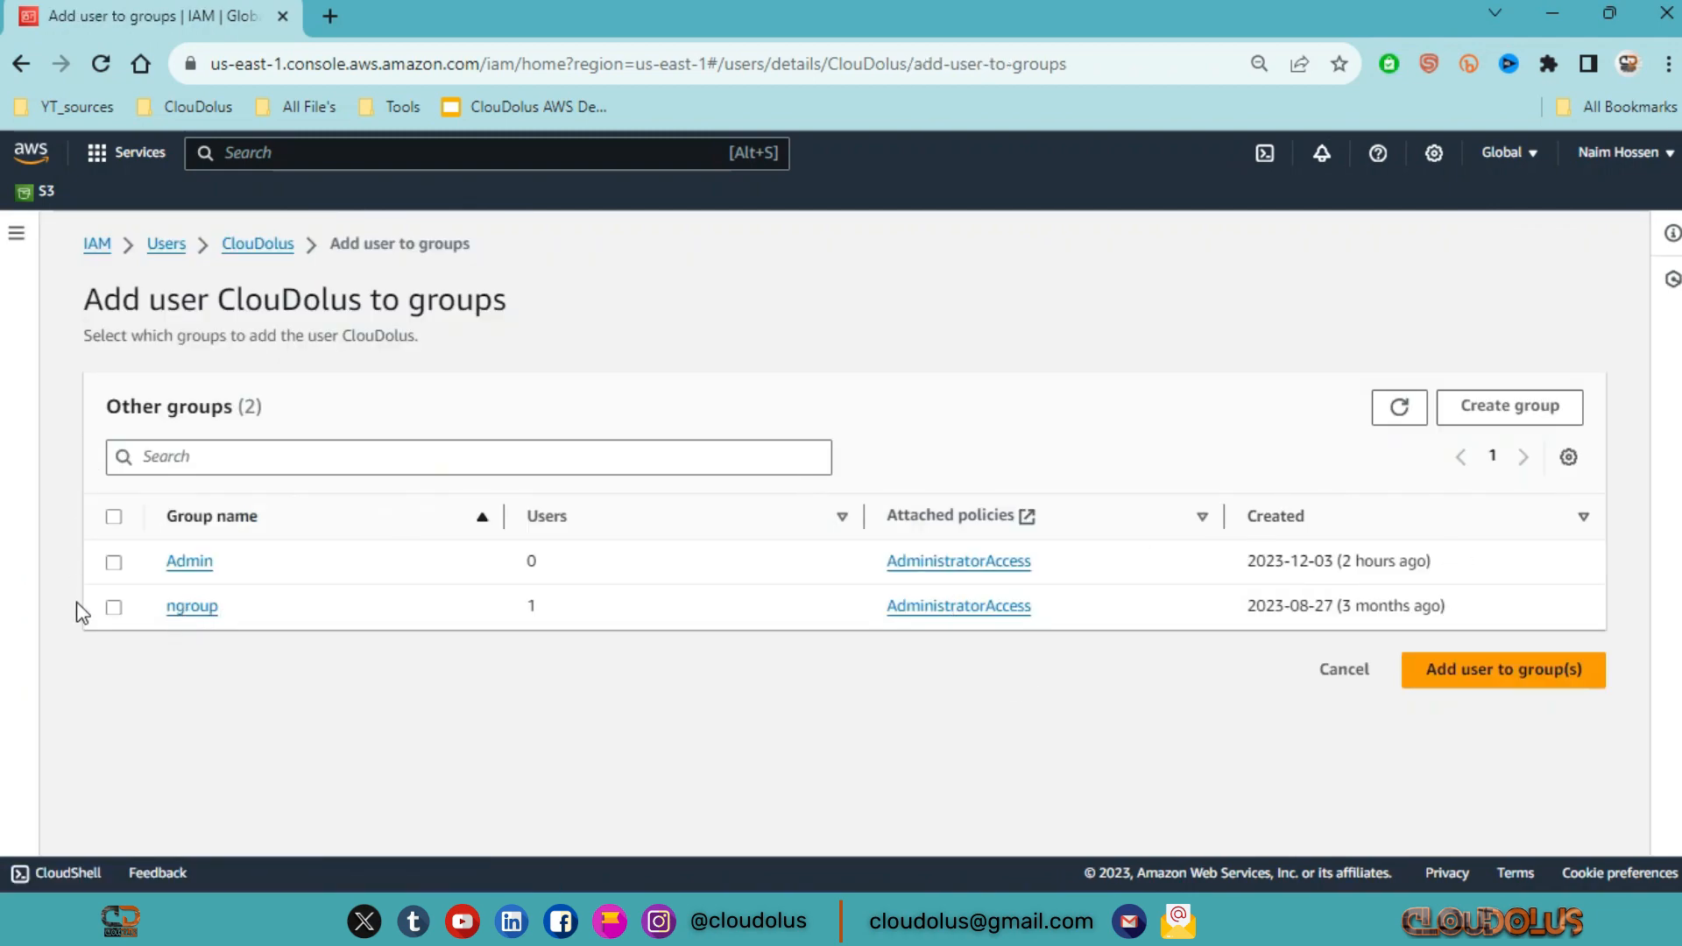
click(114, 562)
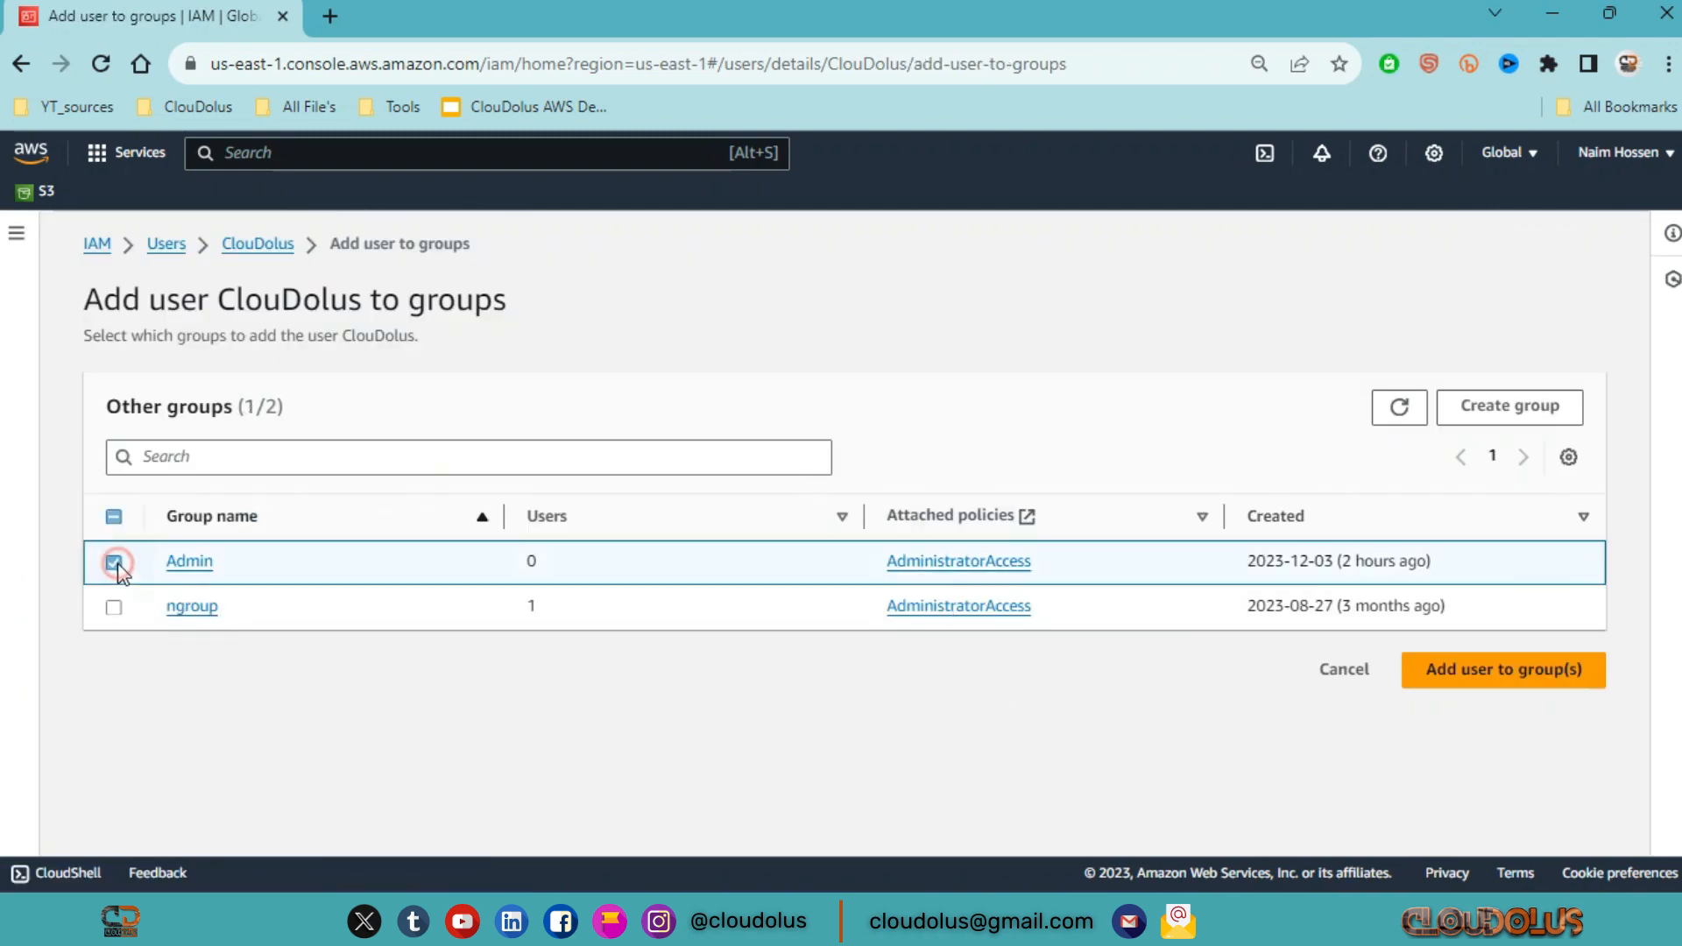
click(1460, 675)
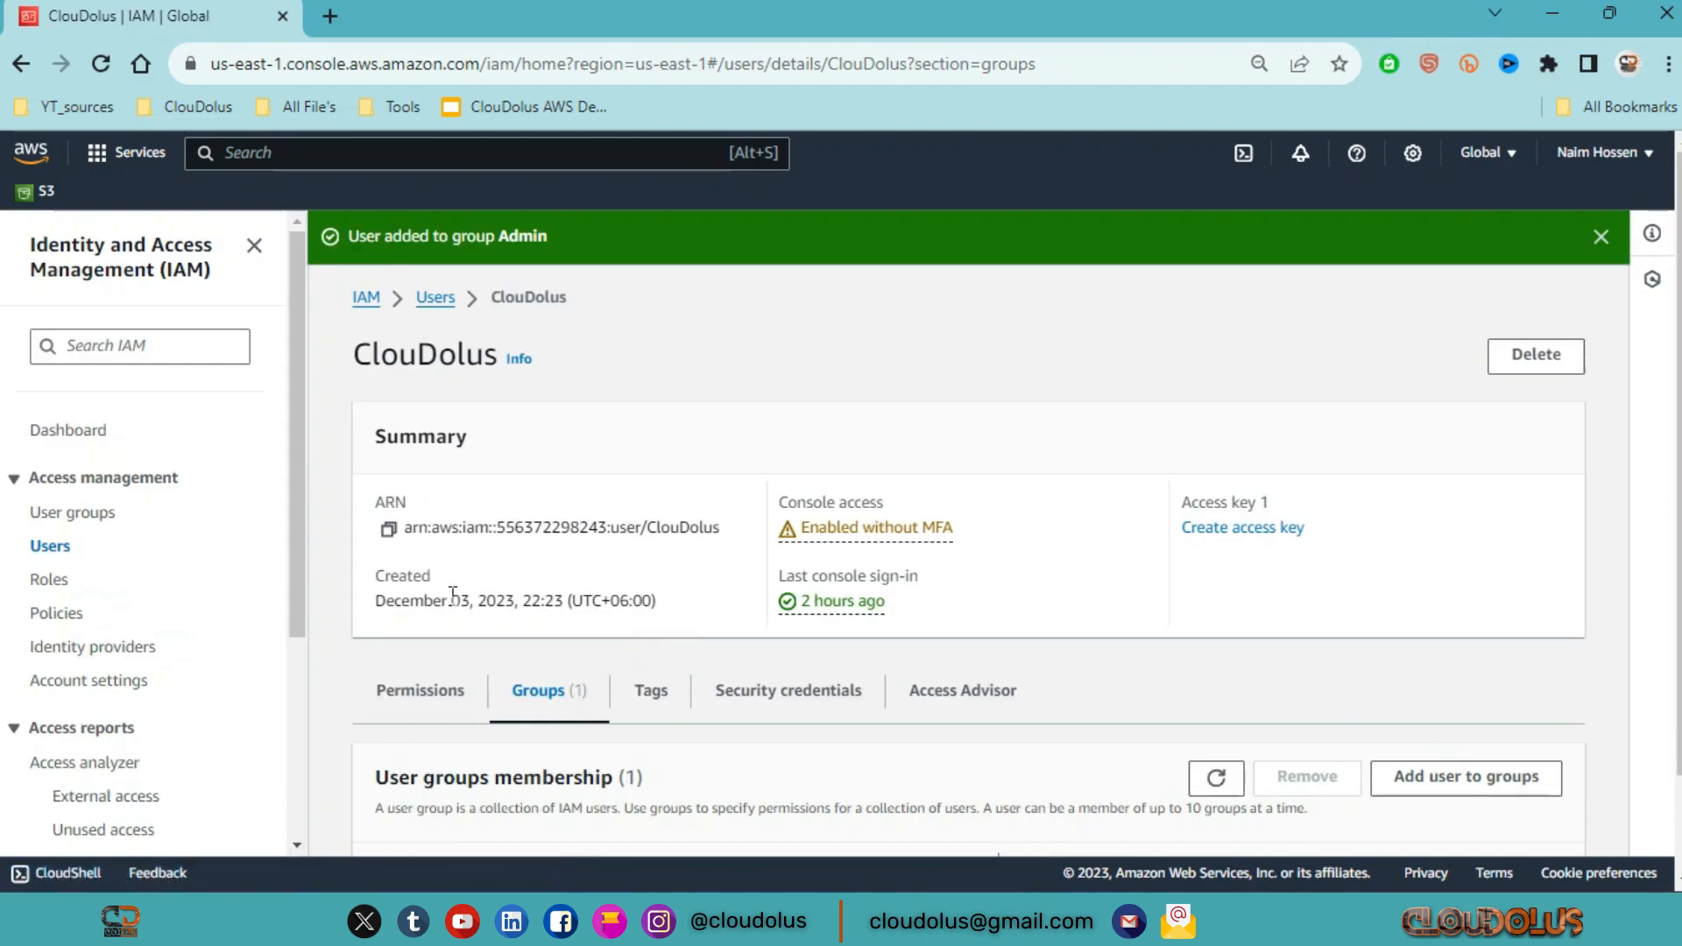
scroll(548, 622, down, 2)
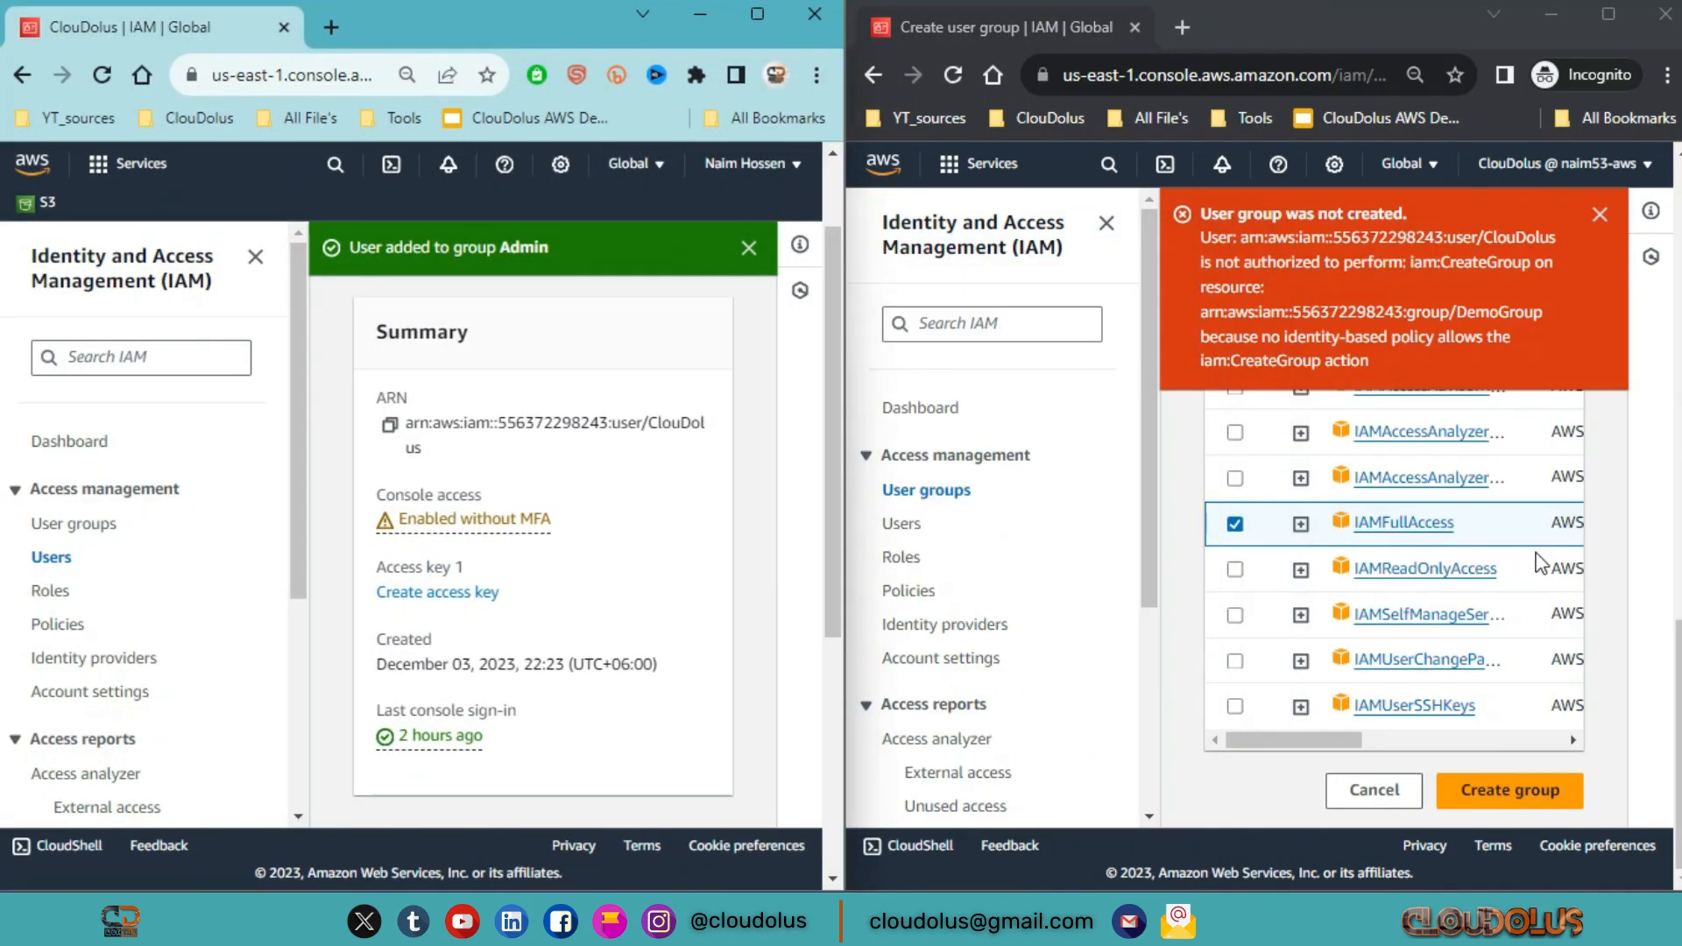
Step: Create DemoGroup with IAMFullAccess from the ClouDolus session, collapse its navigation pane, and view the user's group membership in the administrator's window
click(1510, 791)
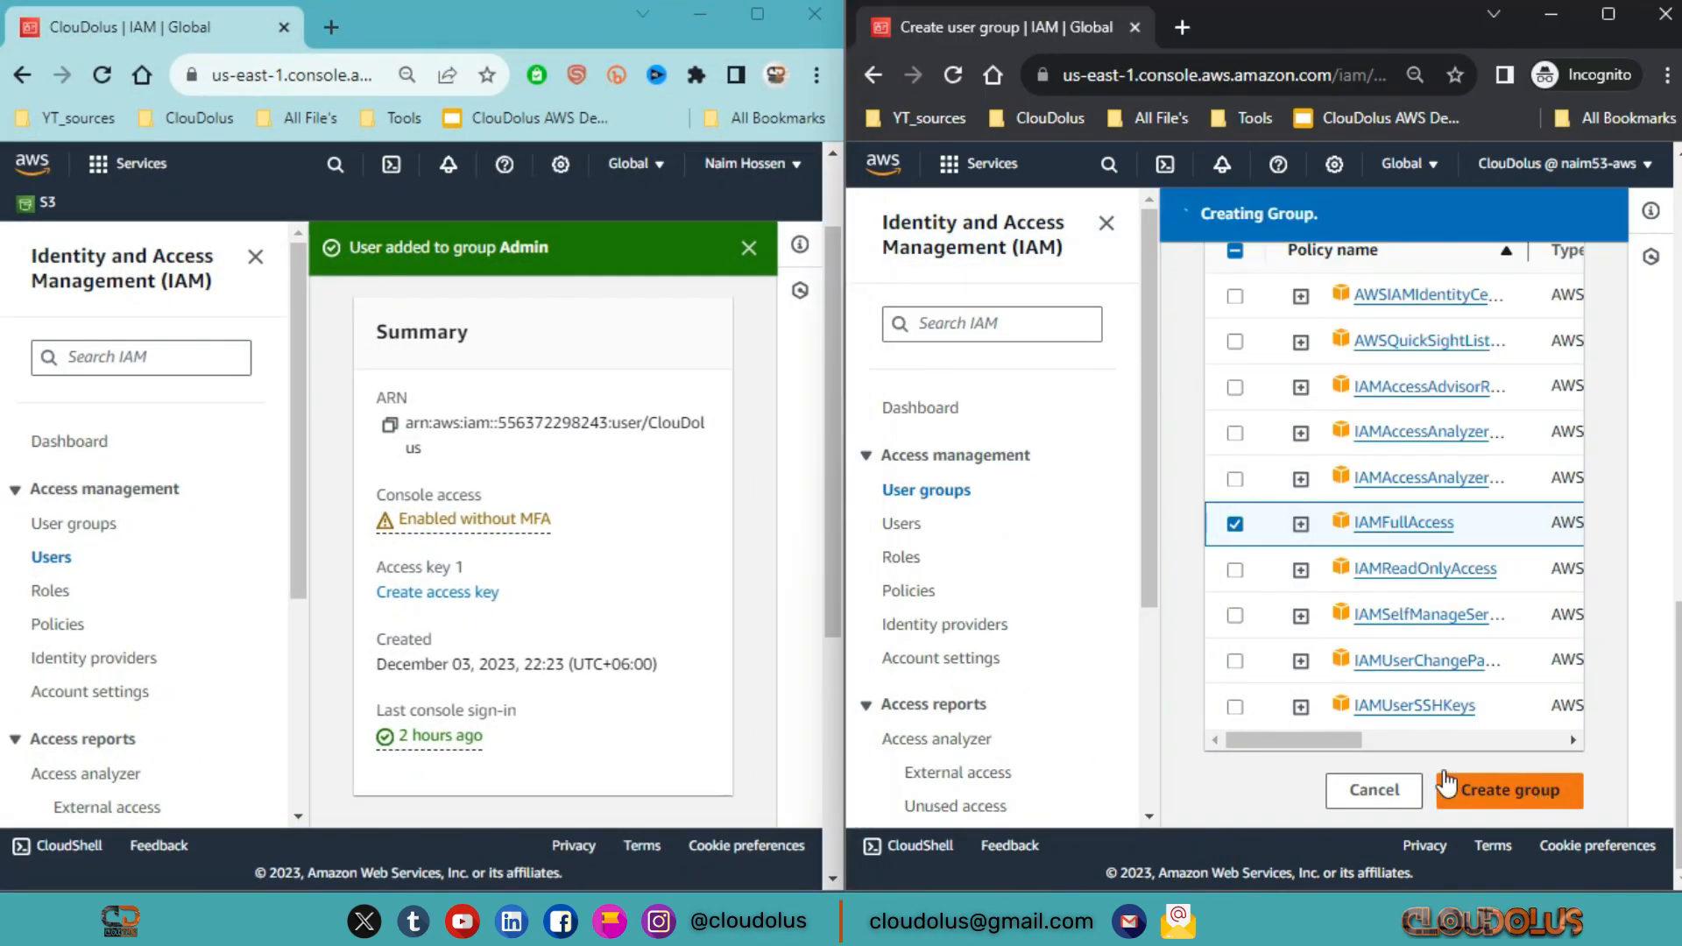
click(1106, 223)
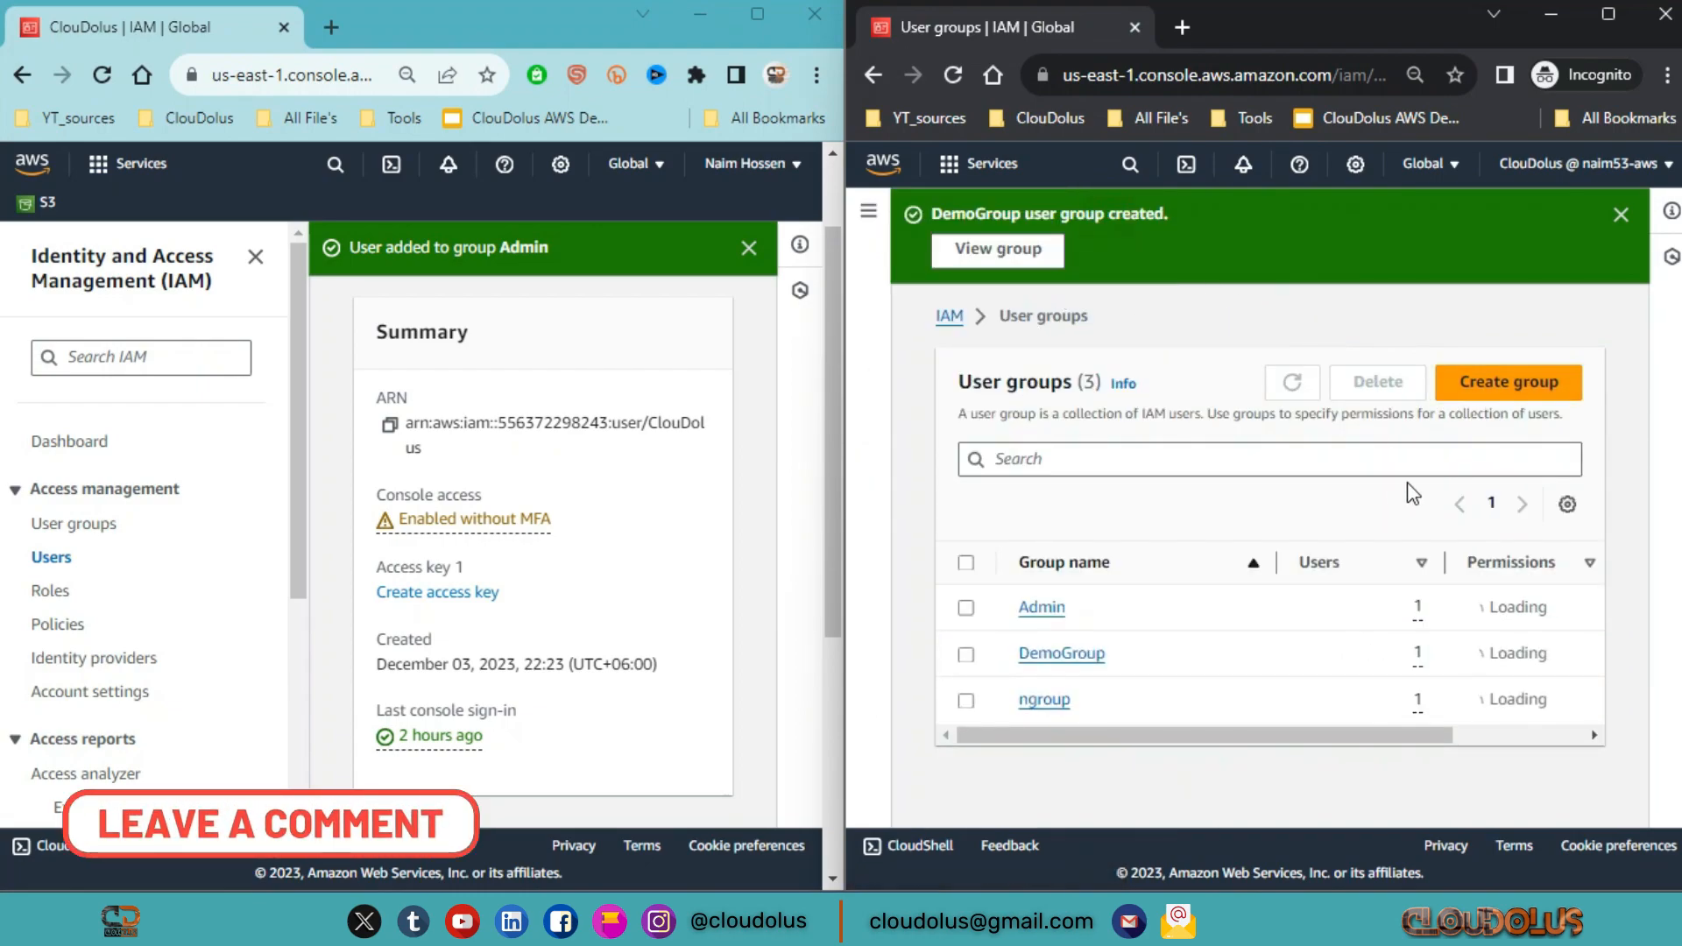
scroll(477, 750, down, 5)
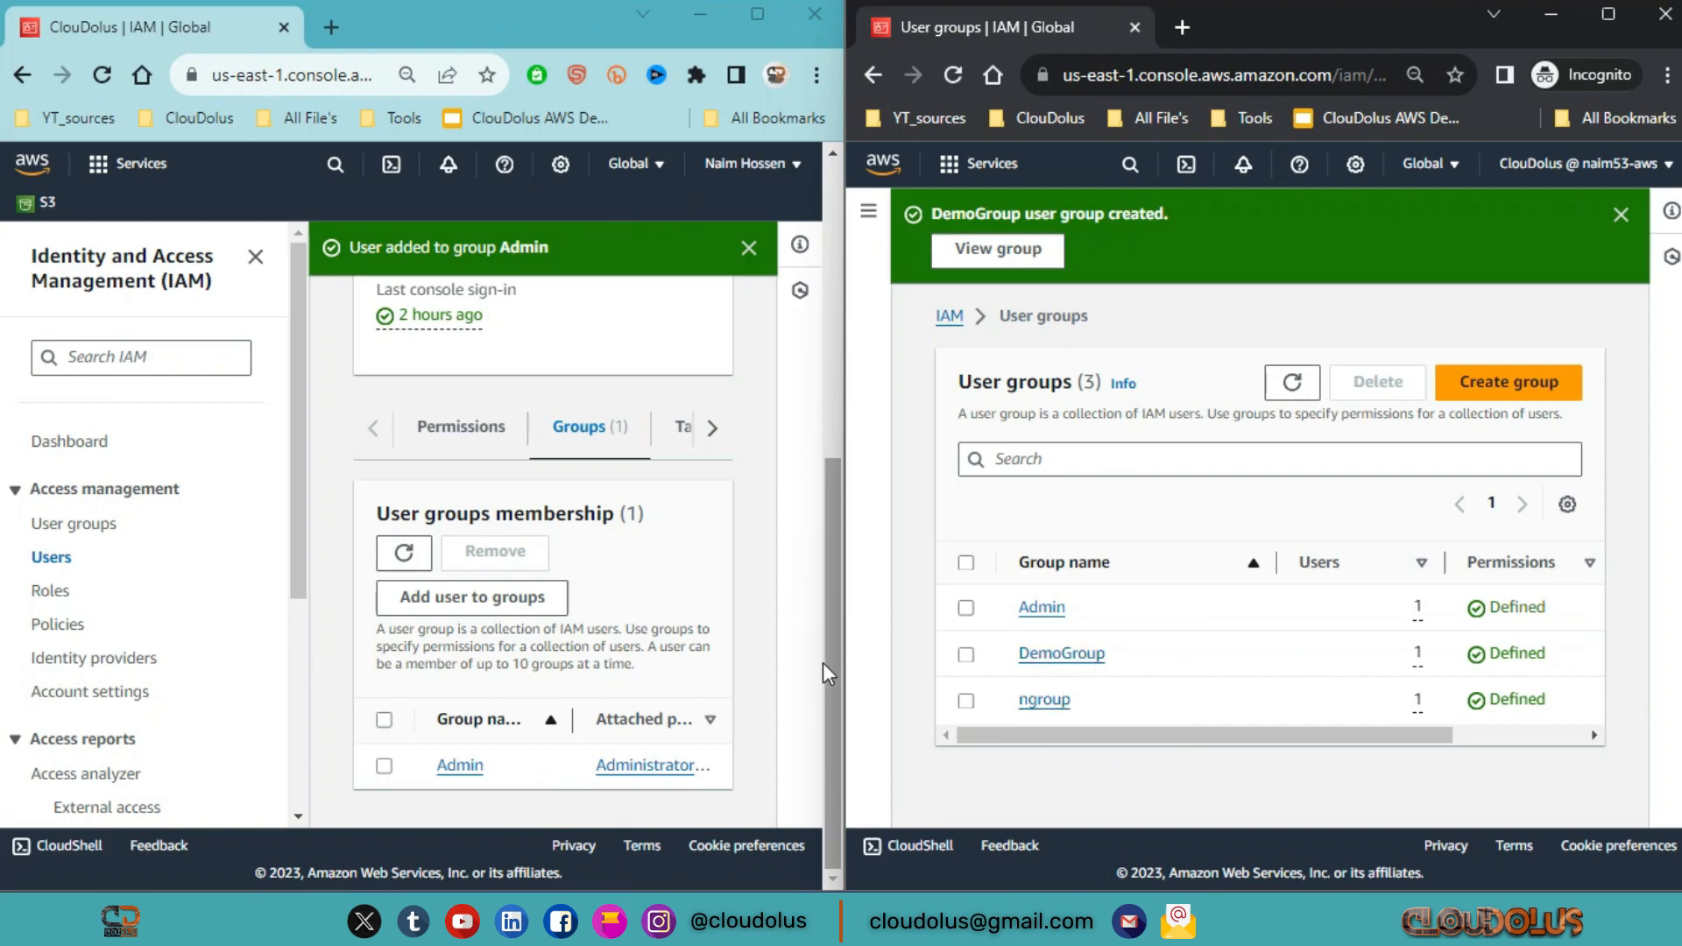
Step: Delete DemoGroup from the ClouDolus session's user groups, confirming the deletion with the group name DemoGroup
click(966, 655)
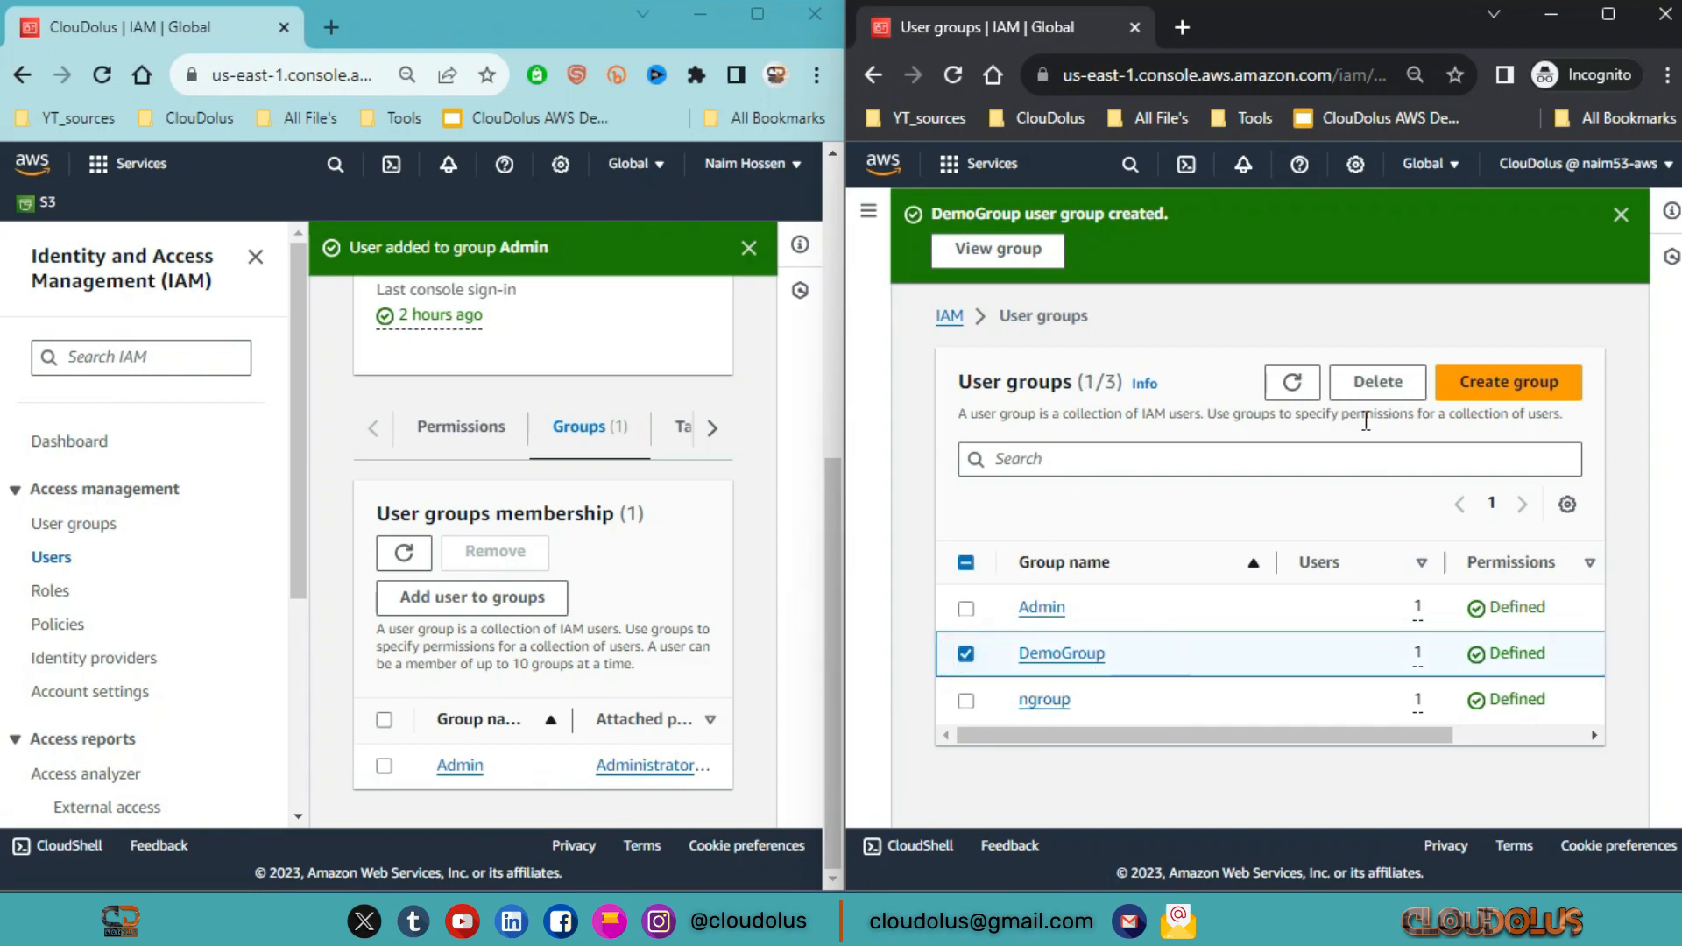
click(1382, 382)
click(1077, 596)
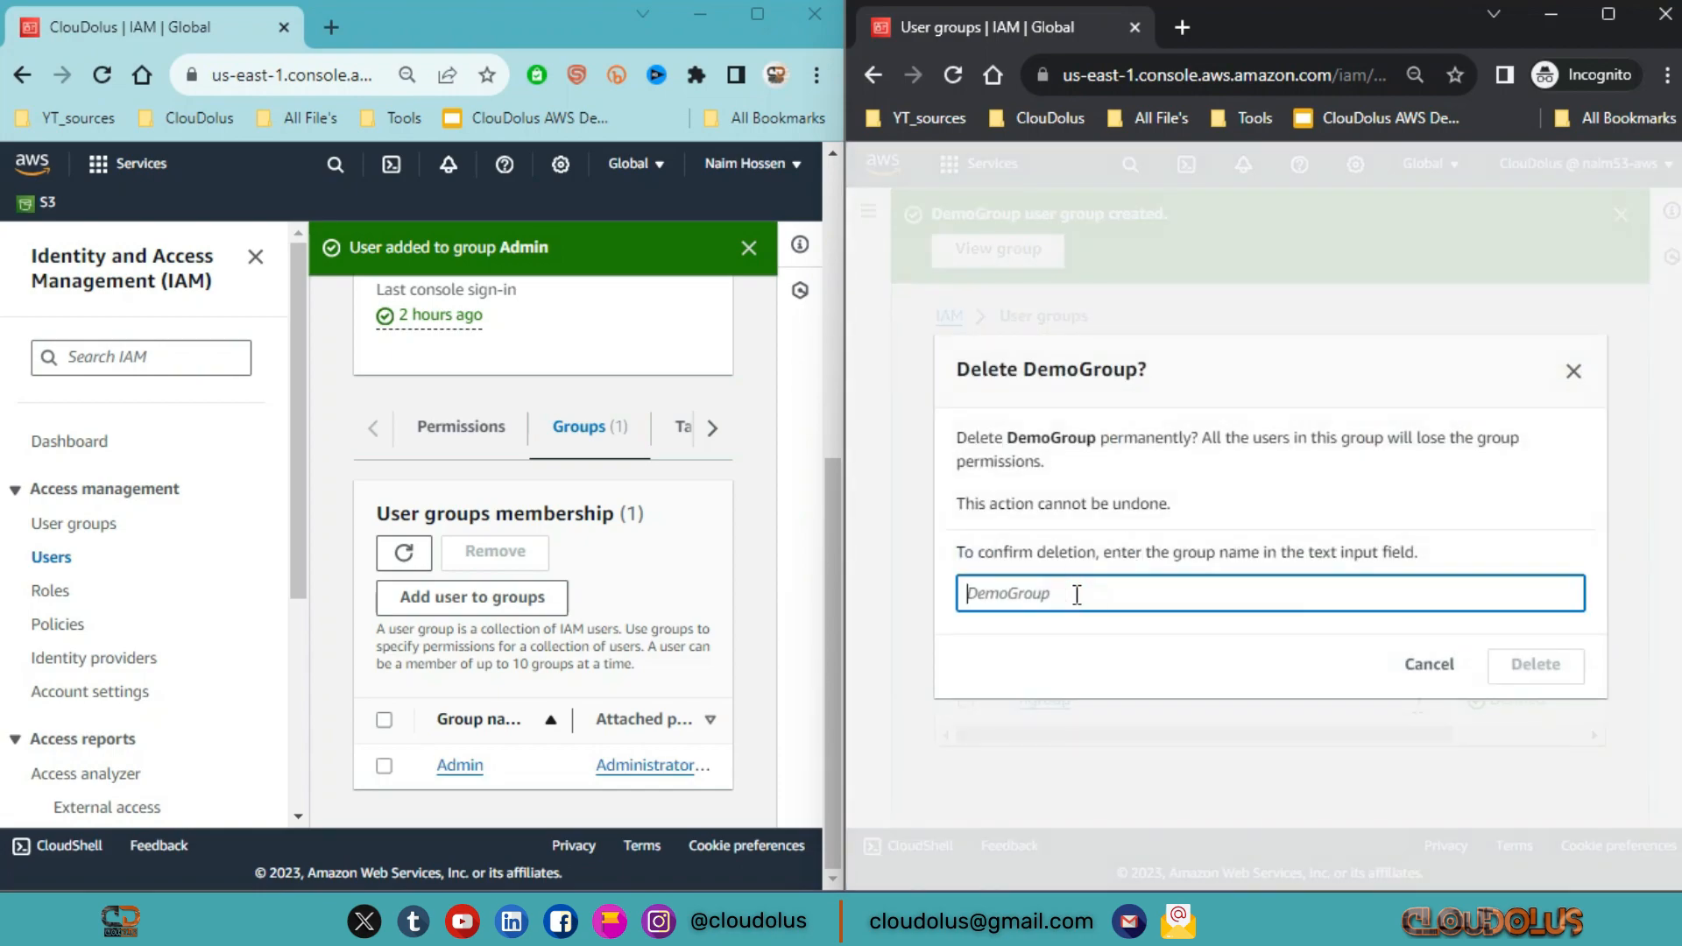
text(DemoF)
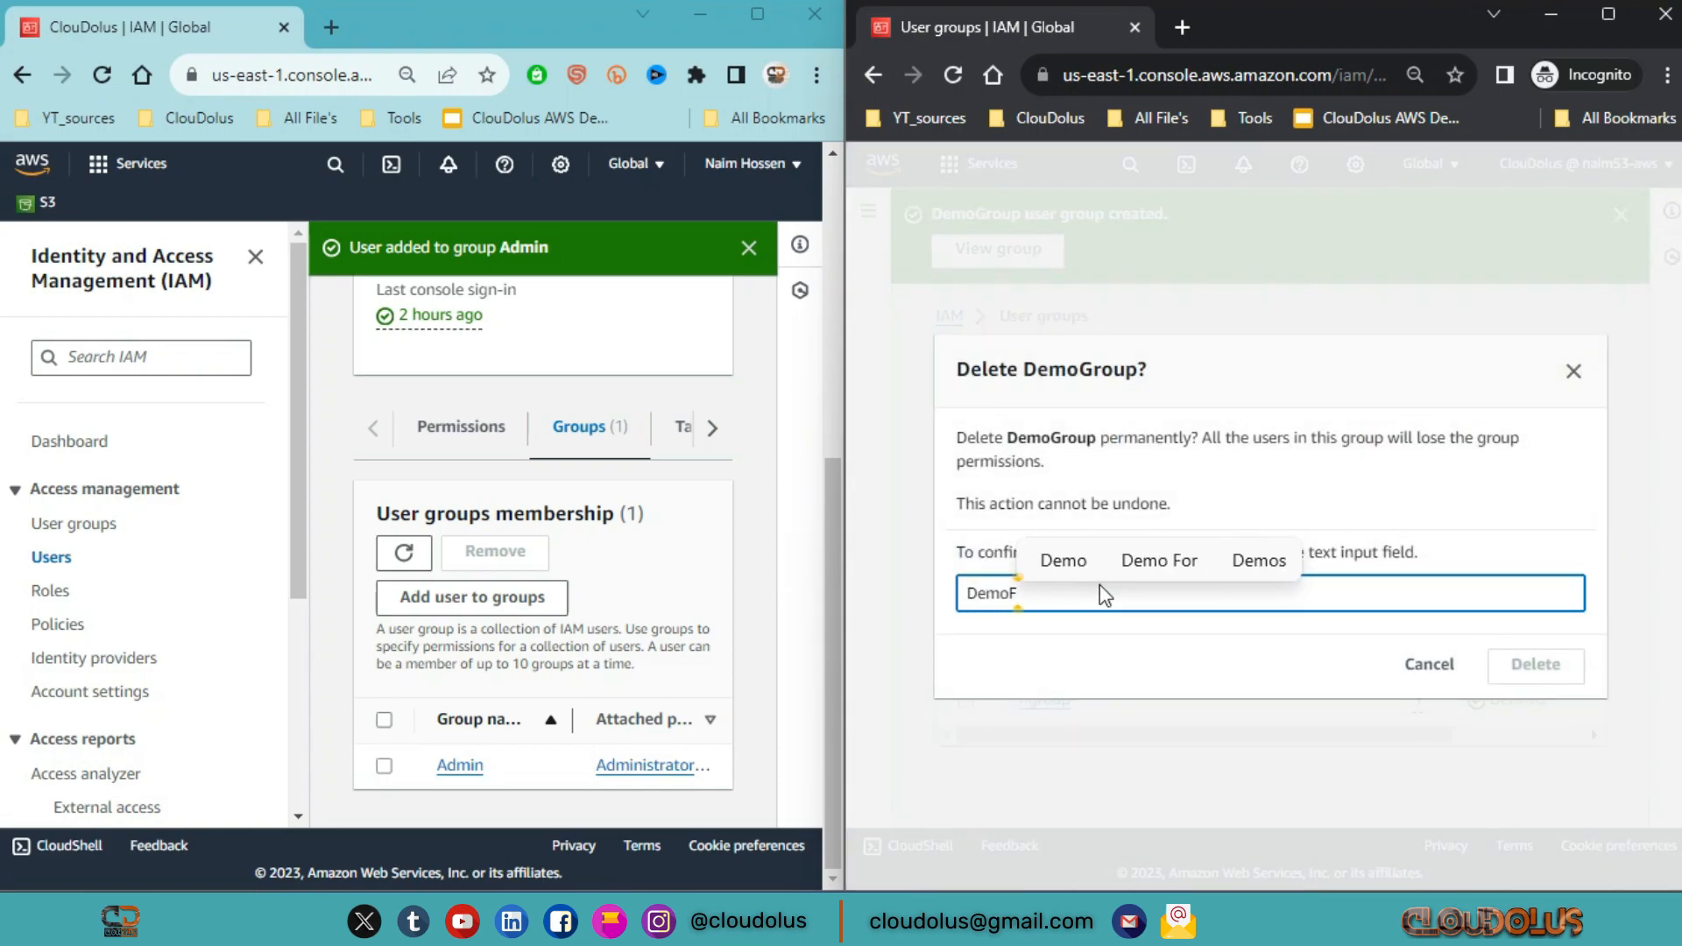
key(BackSpace)
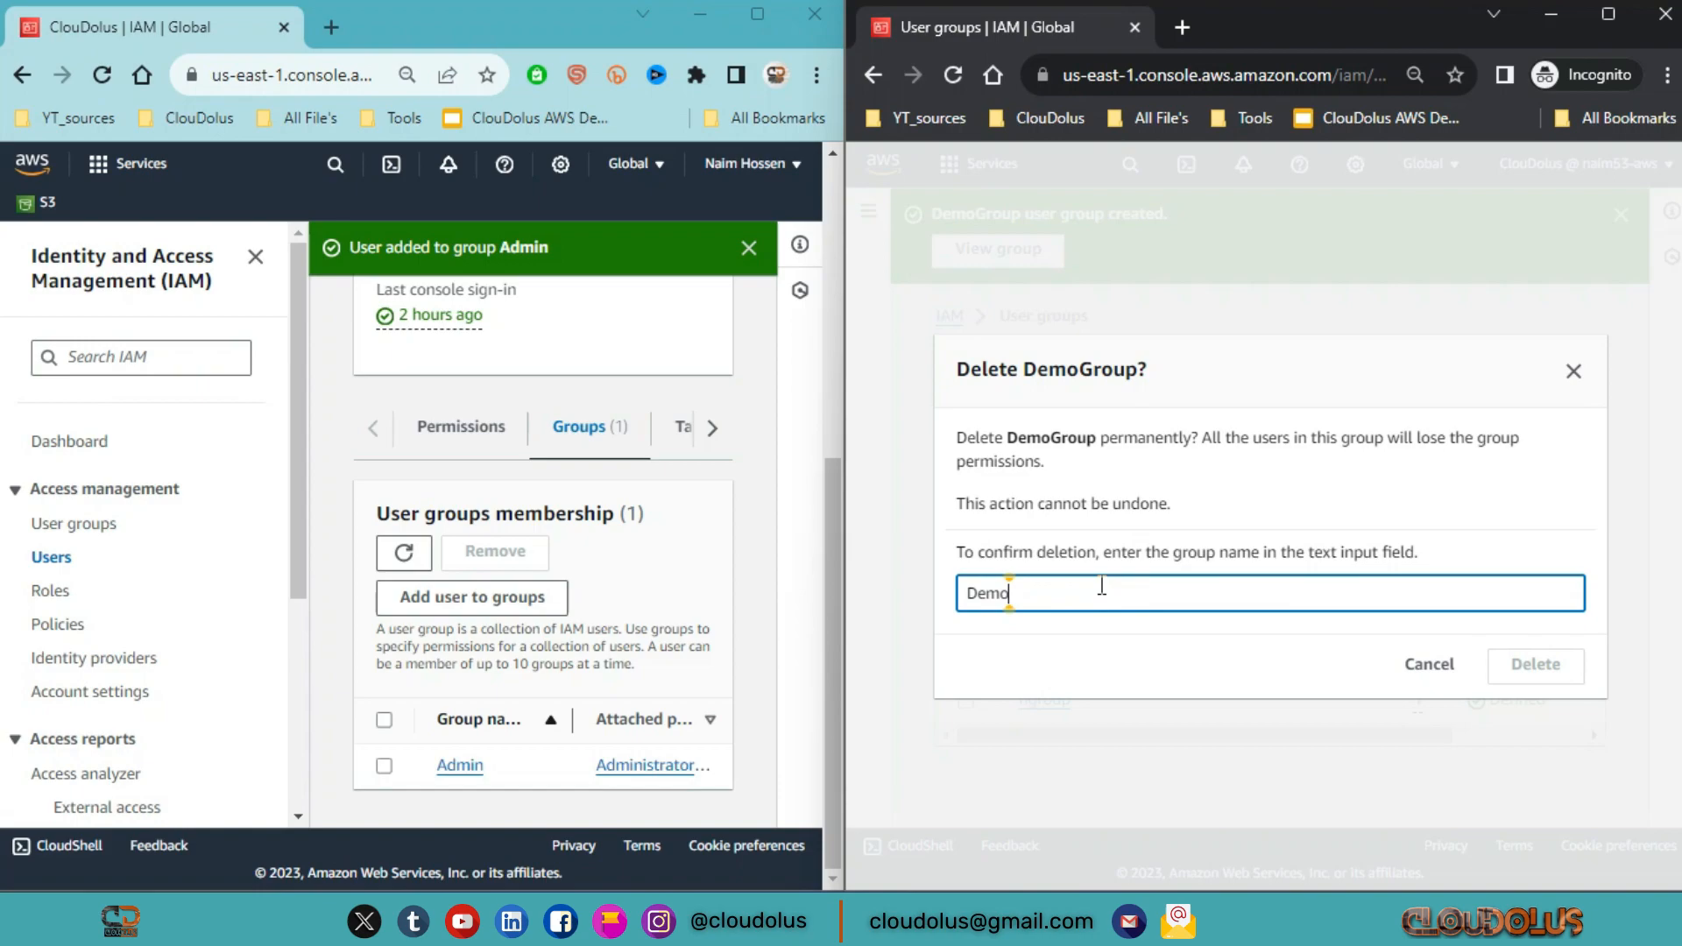
text(Grouo)
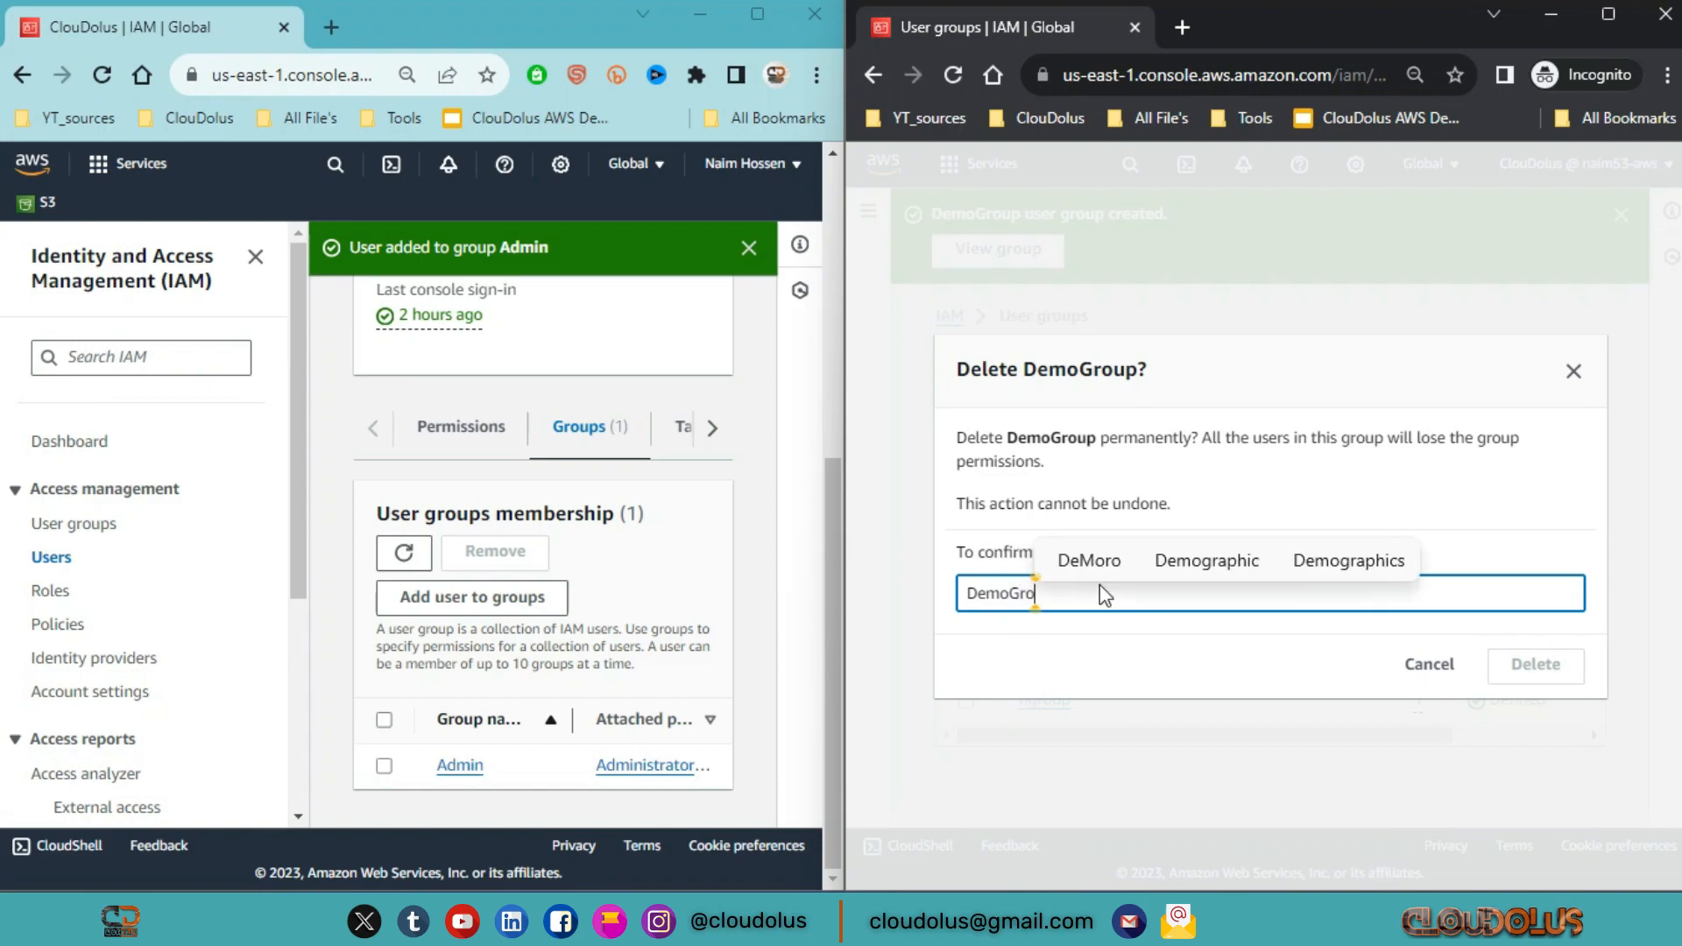
text(p)
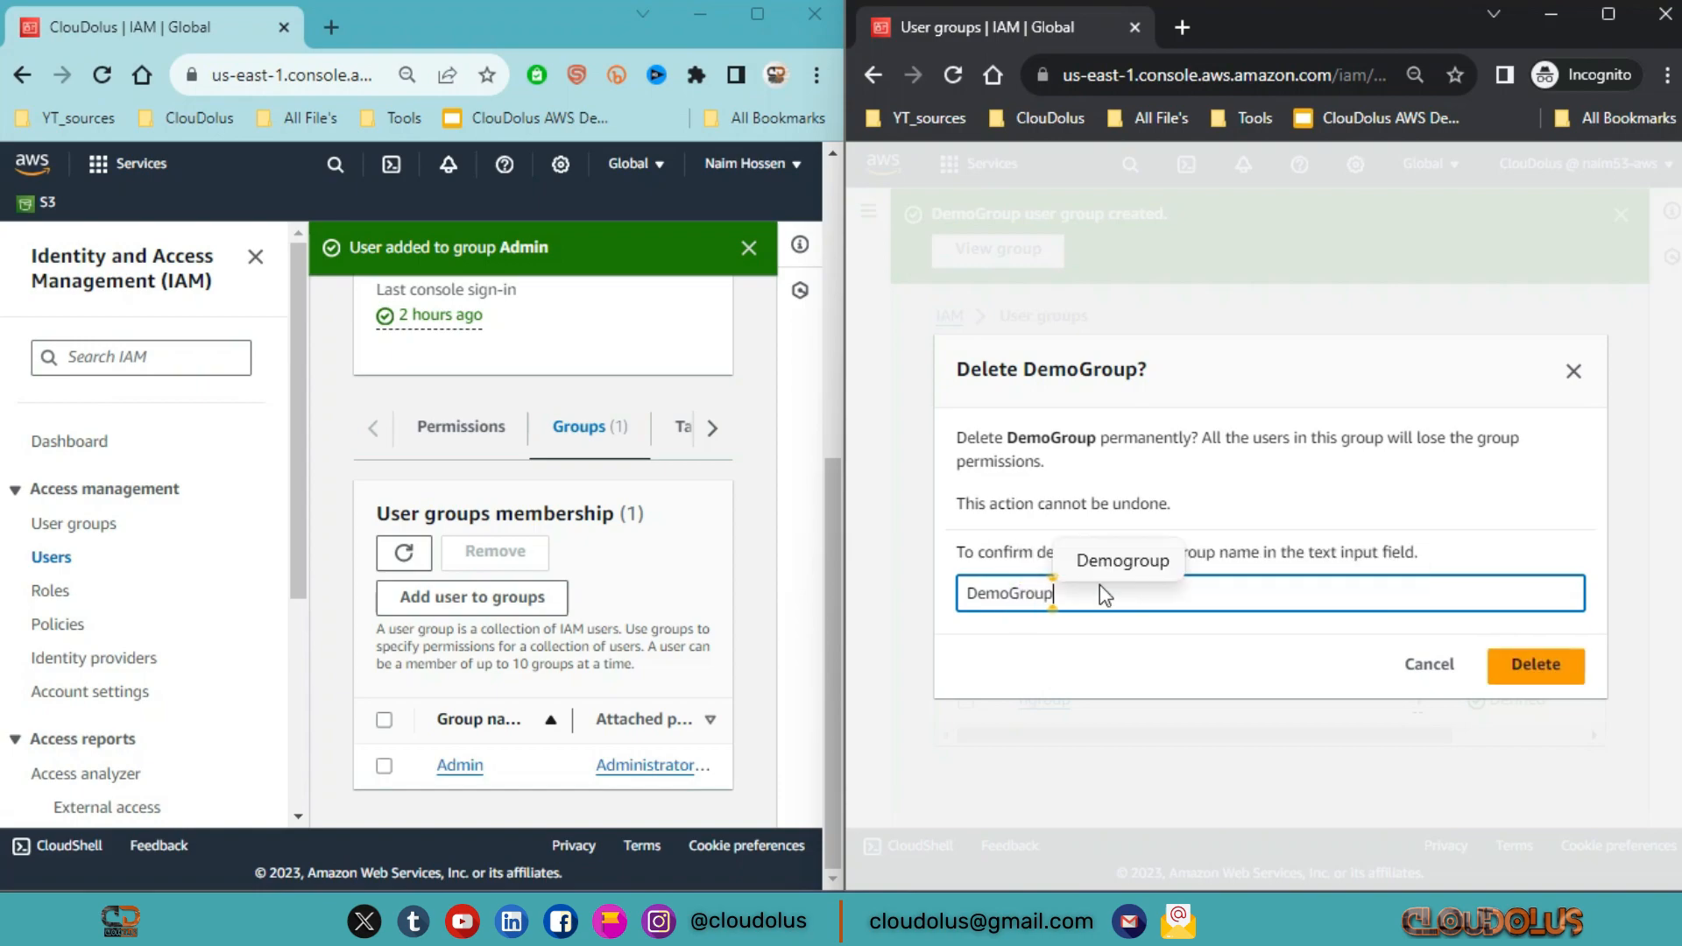
click(1505, 686)
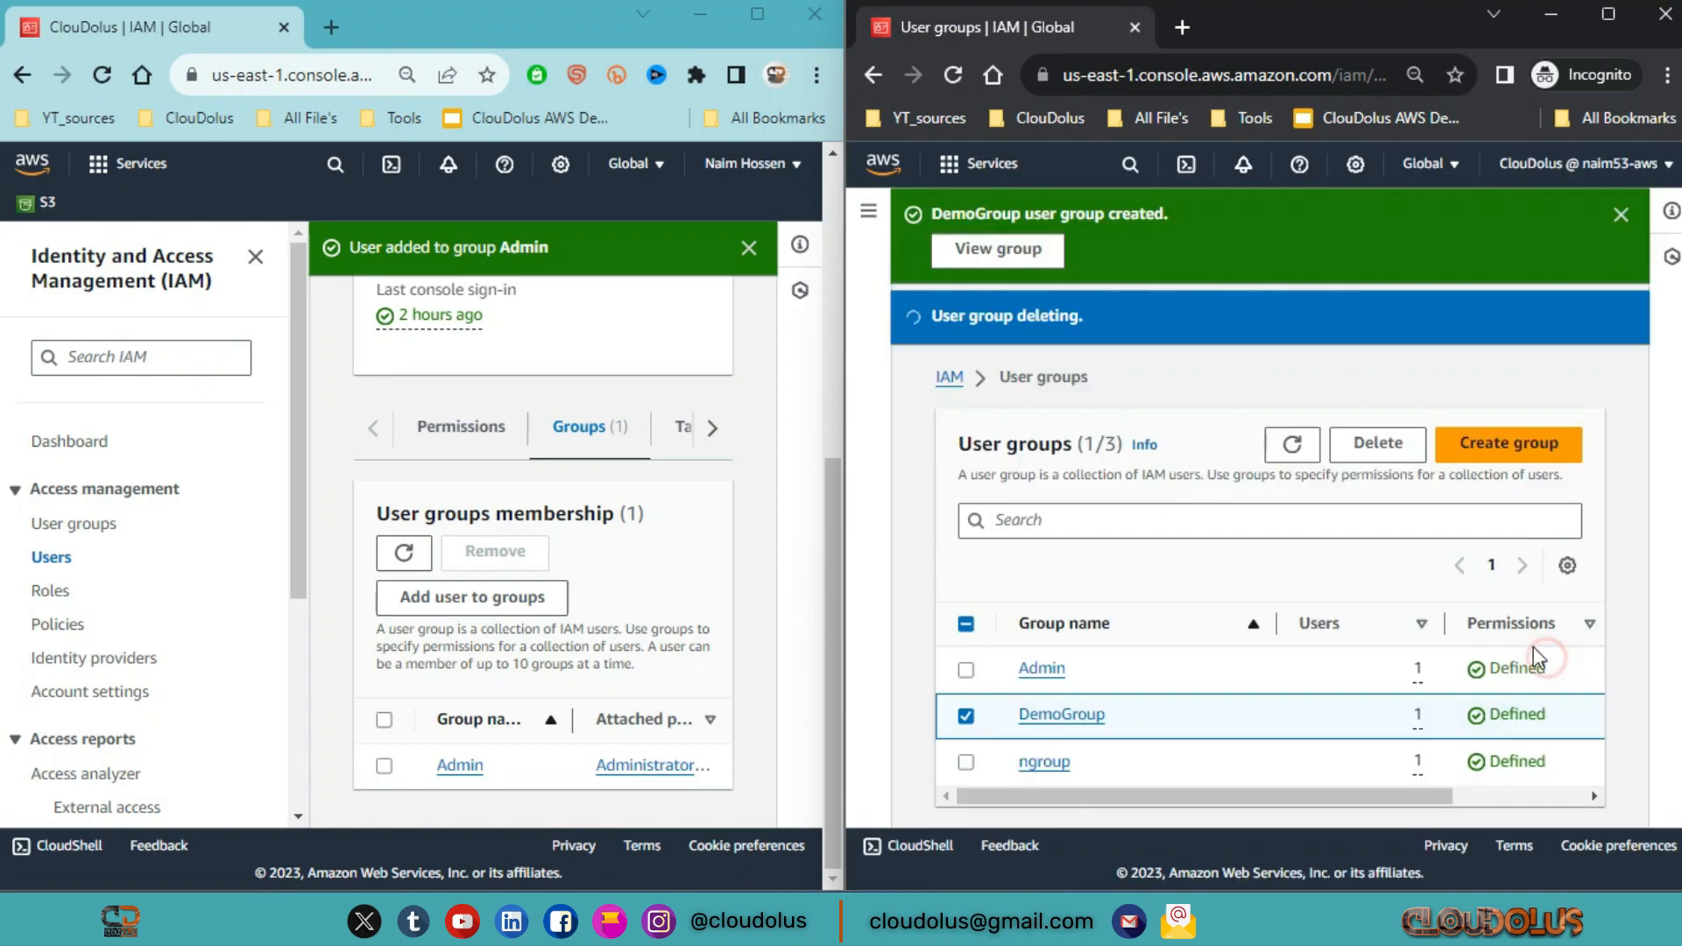